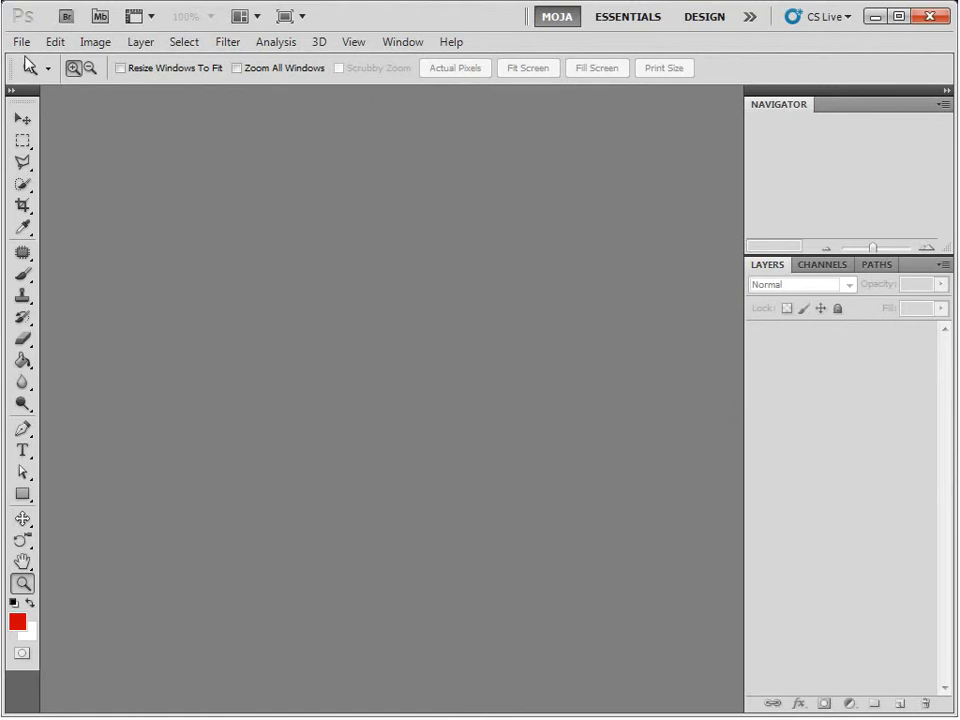
- Open the image n of the dancer cutout from the neon folder
left_click(21, 41)
left_click(28, 79)
left_click(633, 195)
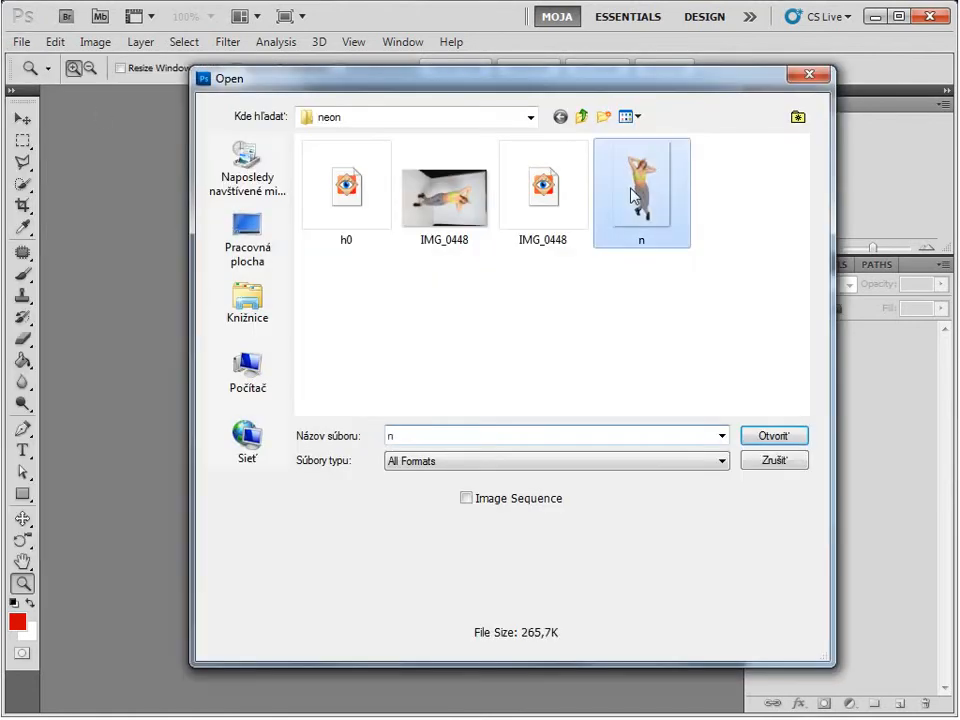
left_click(774, 436)
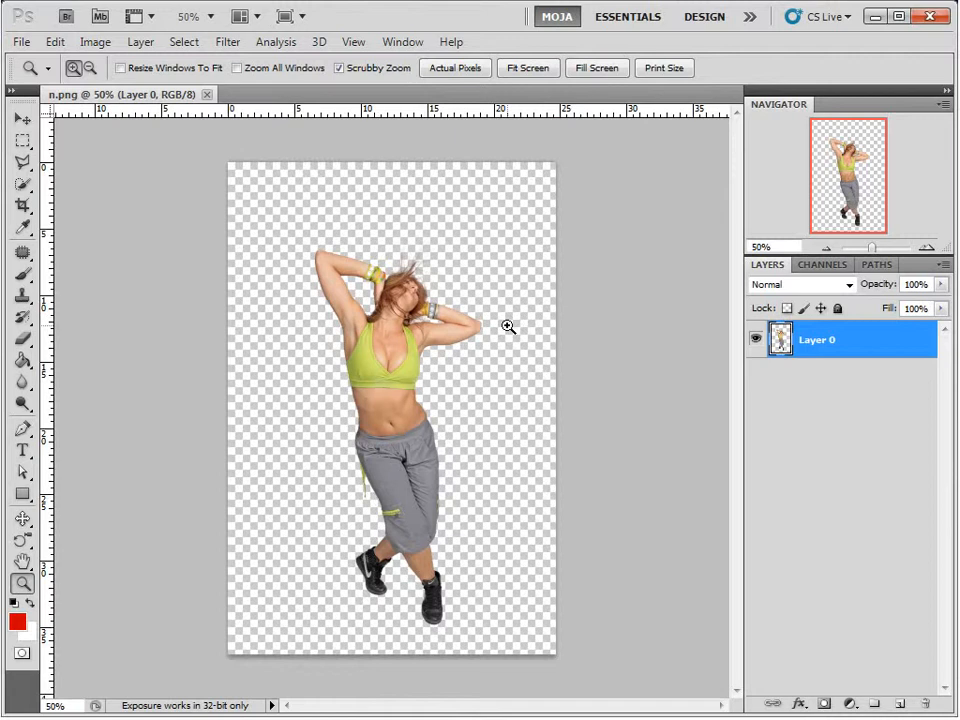
- Add a new layer, fill it with black (000000) and place it beneath the dancer's layer
left_click(900, 704)
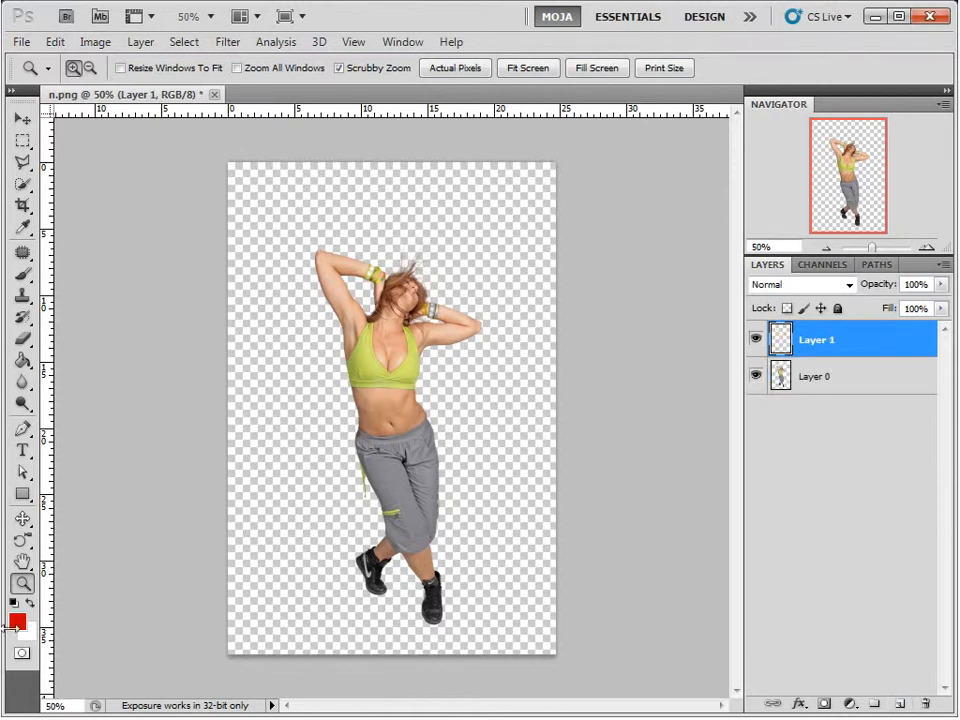
left_click(17, 622)
mouse_move(859, 0)
left_mouse_down()
mouse_move(689, 85)
mouse_move(661, 84)
left_mouse_up()
mouse_move(557, 222)
left_mouse_down()
mouse_move(527, 274)
mouse_move(412, 372)
left_mouse_up()
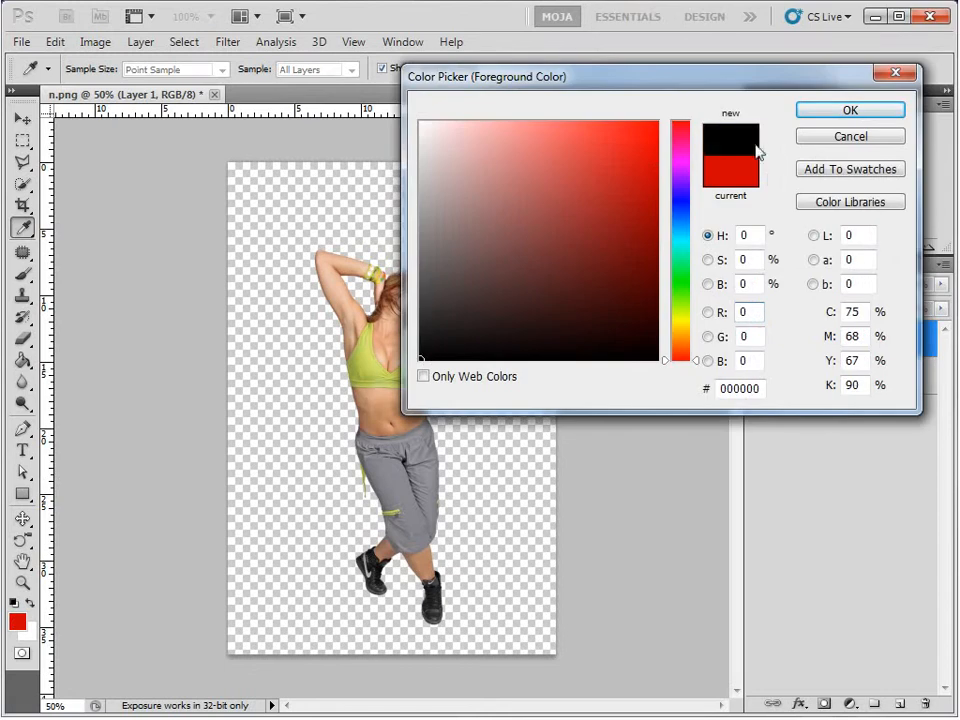
left_click(847, 113)
left_click(22, 360)
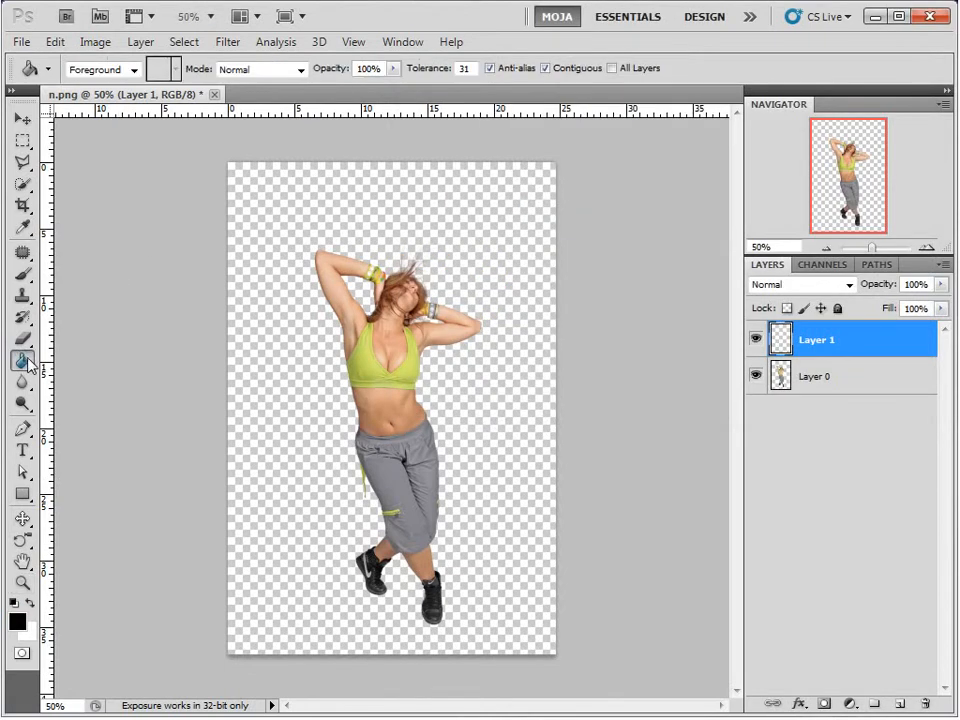
left_click(265, 238)
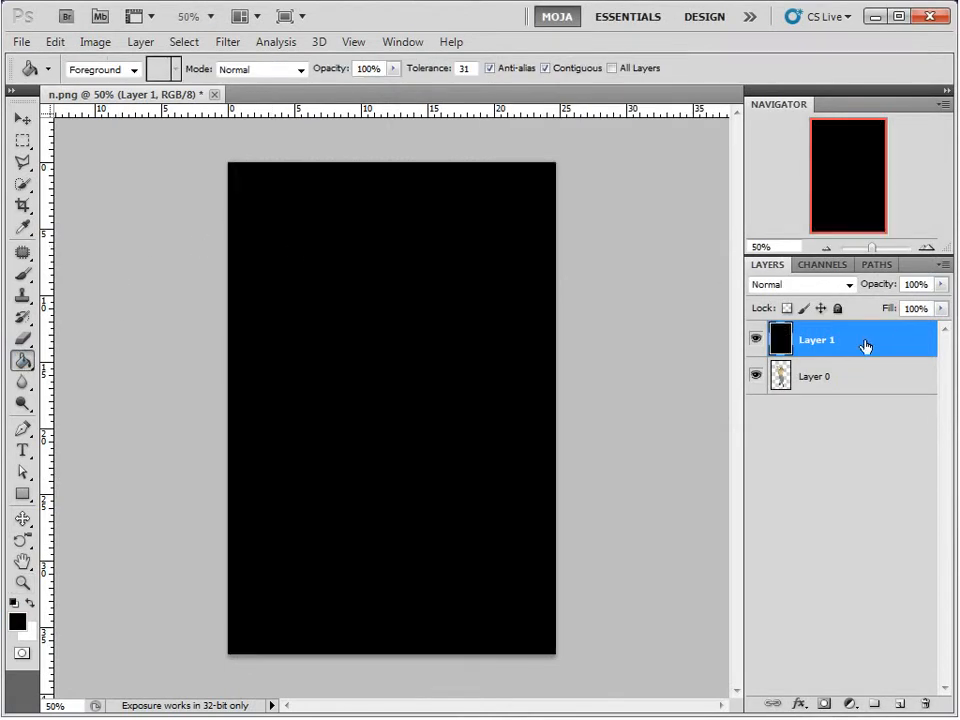
left_click_drag(865, 345, 869, 403)
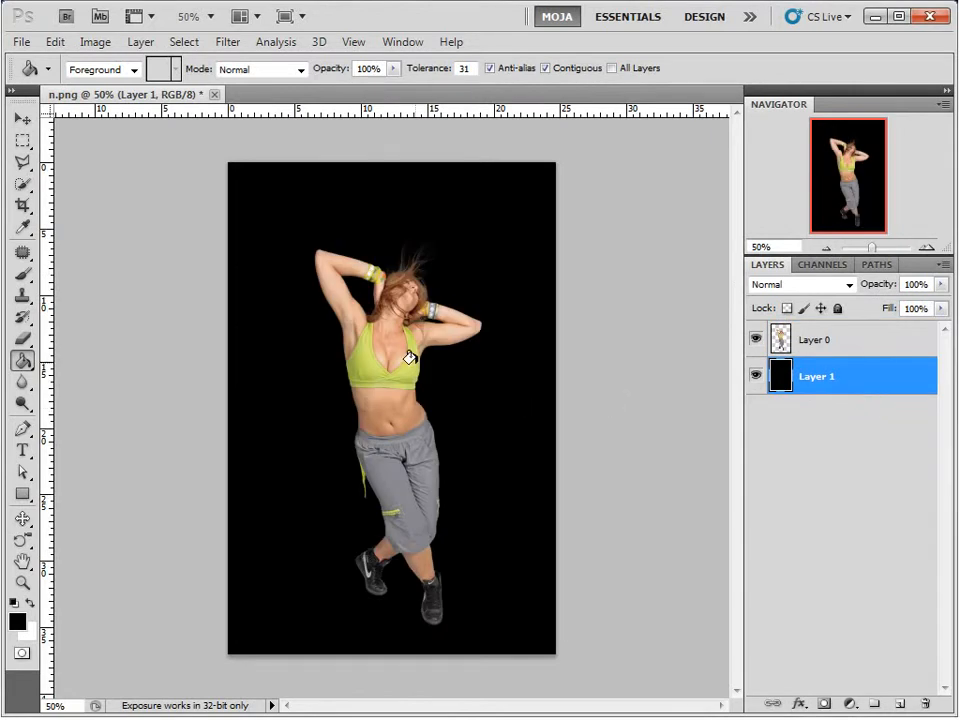
- Give the black background layer a Gradient Overlay with the Radial style and reversed colours
double_click(858, 386)
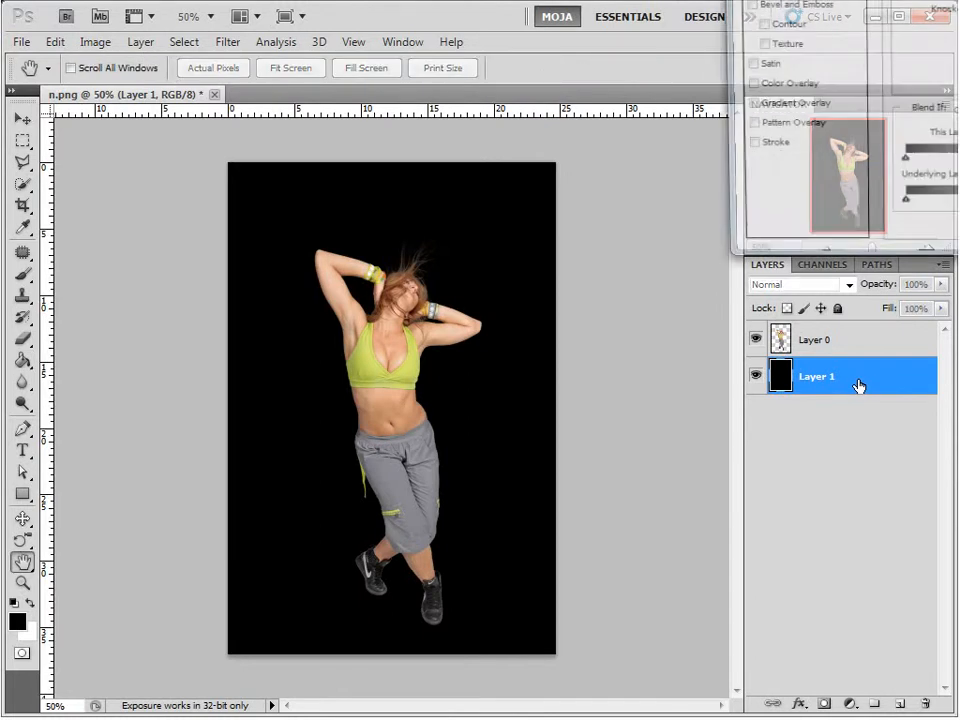
left_click_drag(930, 2, 592, 25)
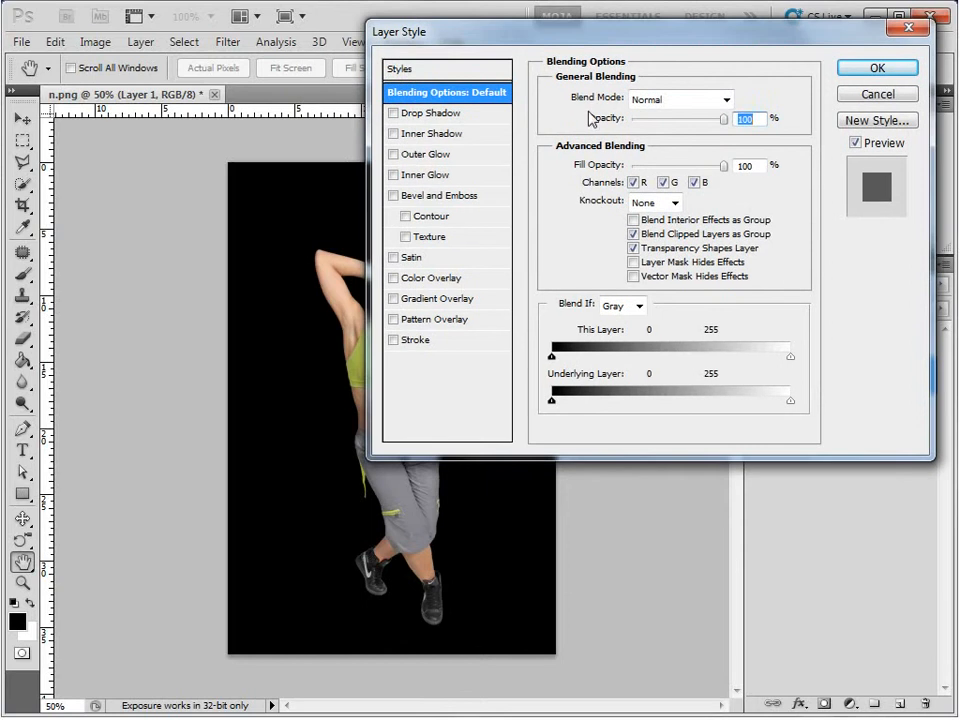
left_click(434, 300)
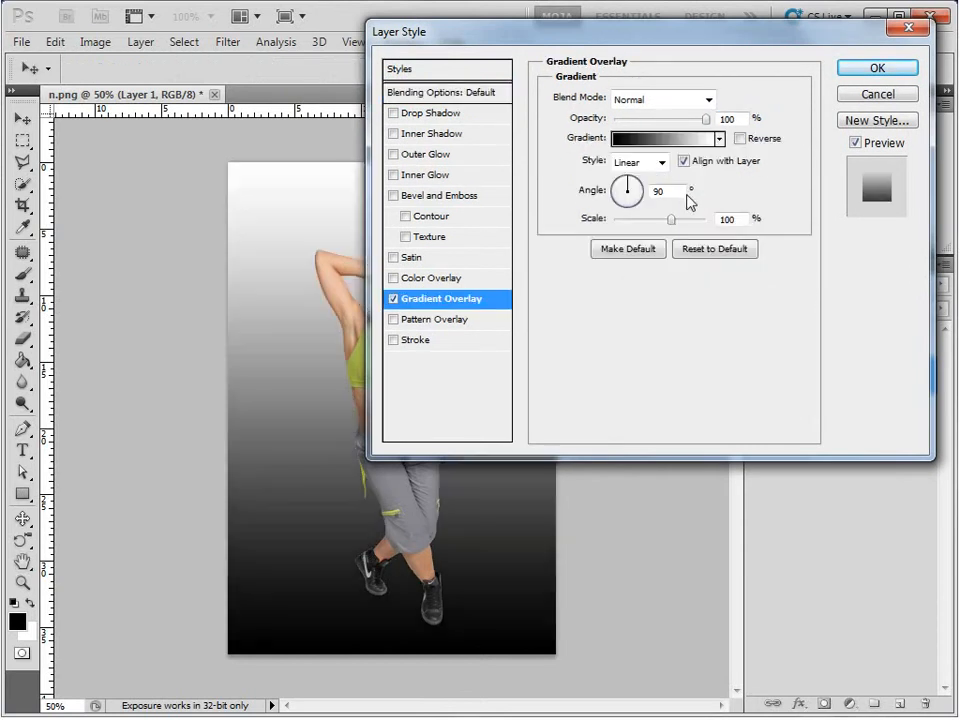
left_click(661, 163)
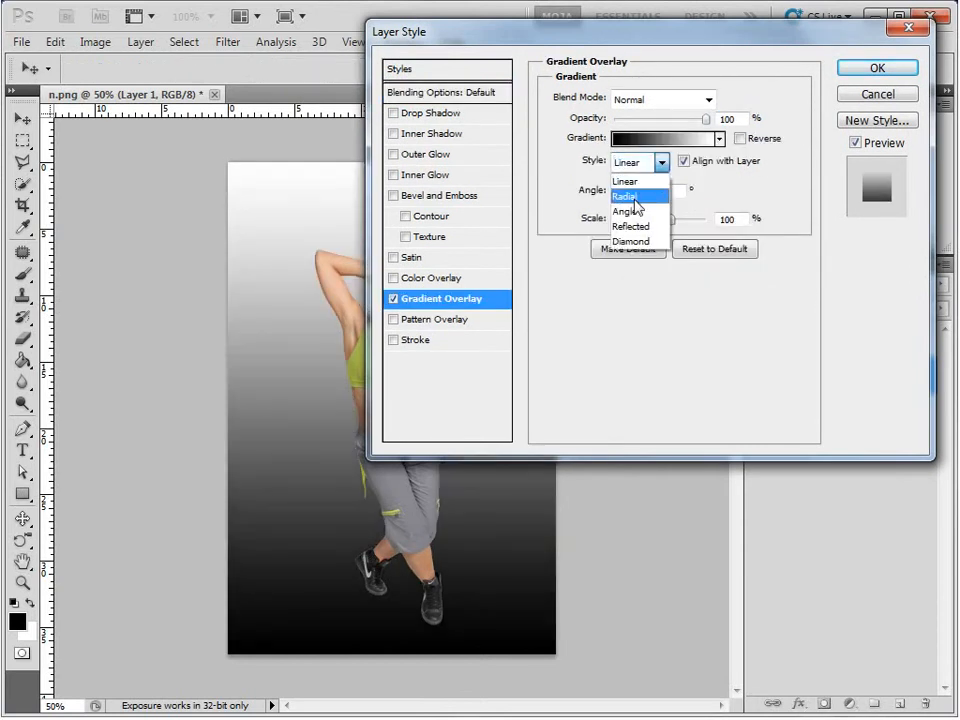
left_click(634, 196)
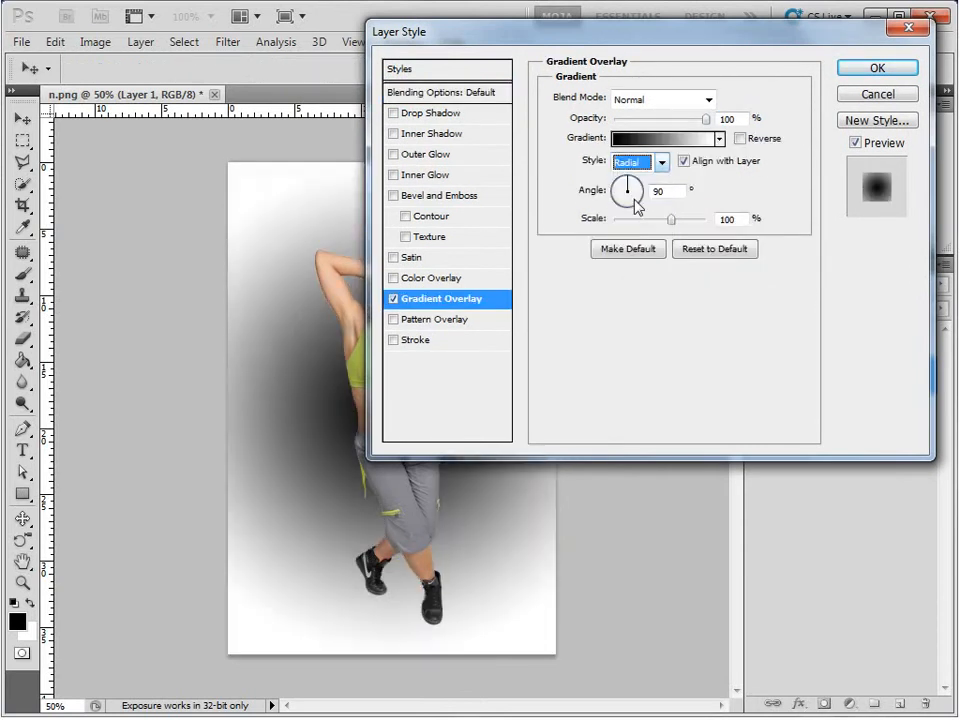
left_click(740, 139)
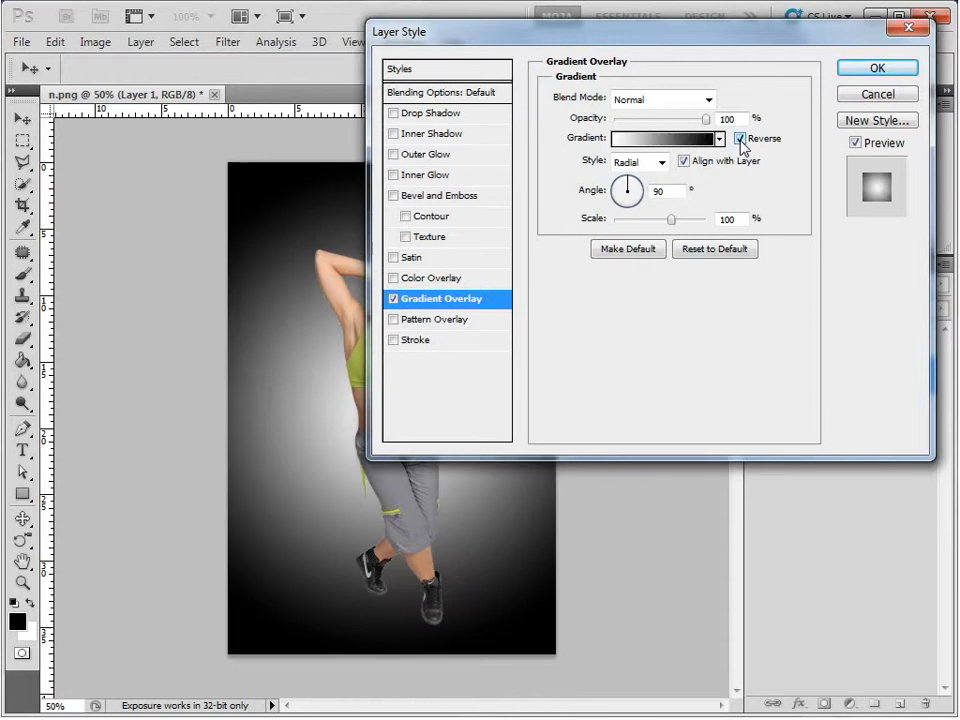
- Change the black stop of the overlay's gradient to a very dark grey
left_click(681, 148)
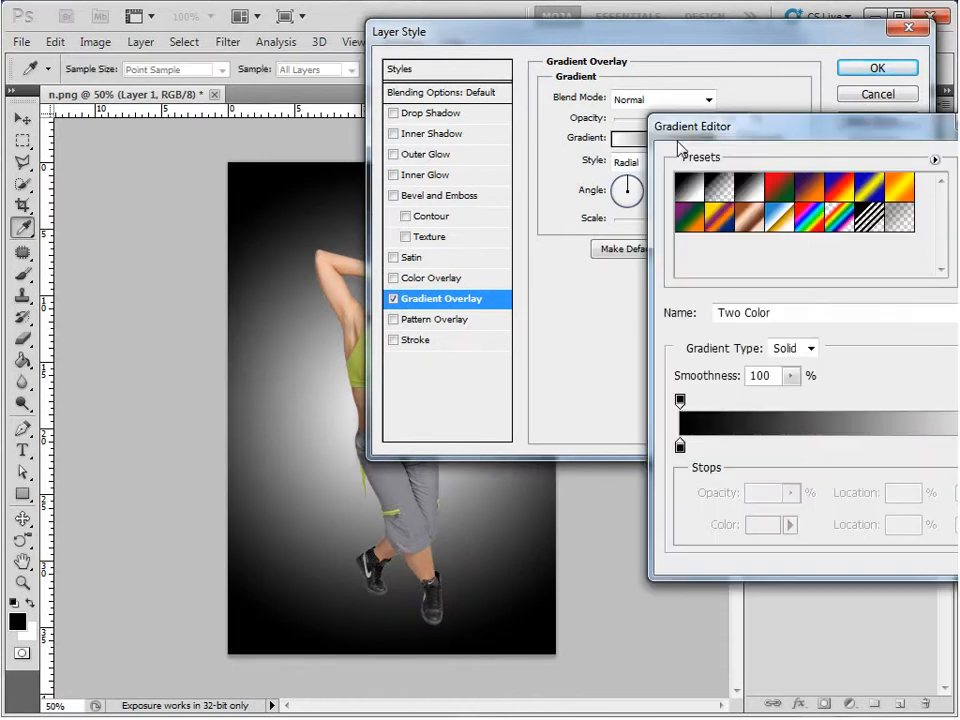
left_click_drag(710, 138, 484, 151)
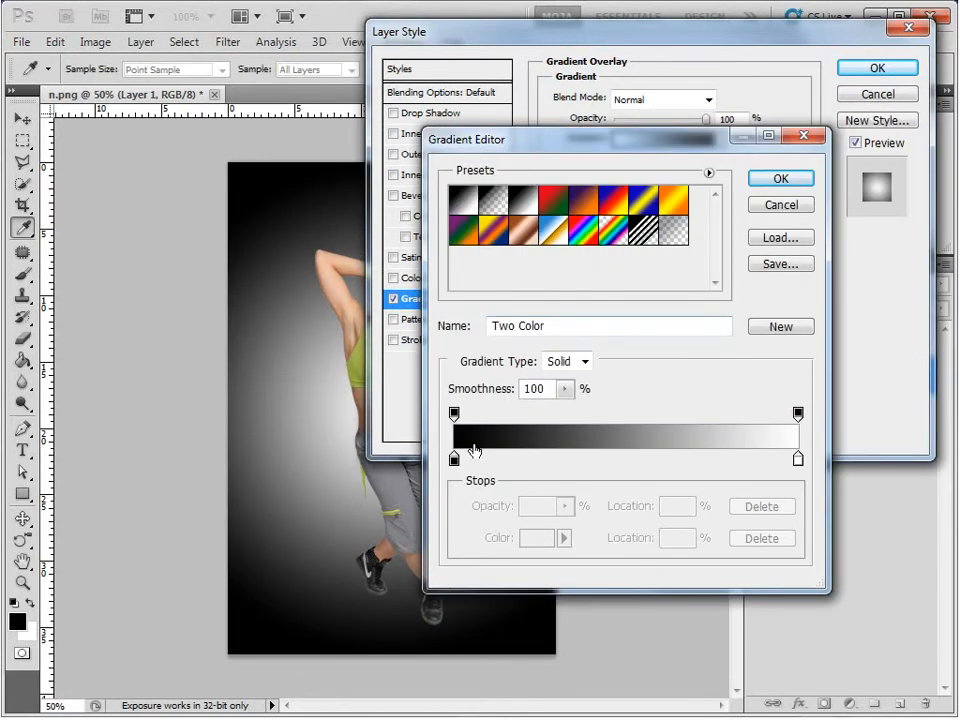
left_click(455, 459)
left_click(535, 537)
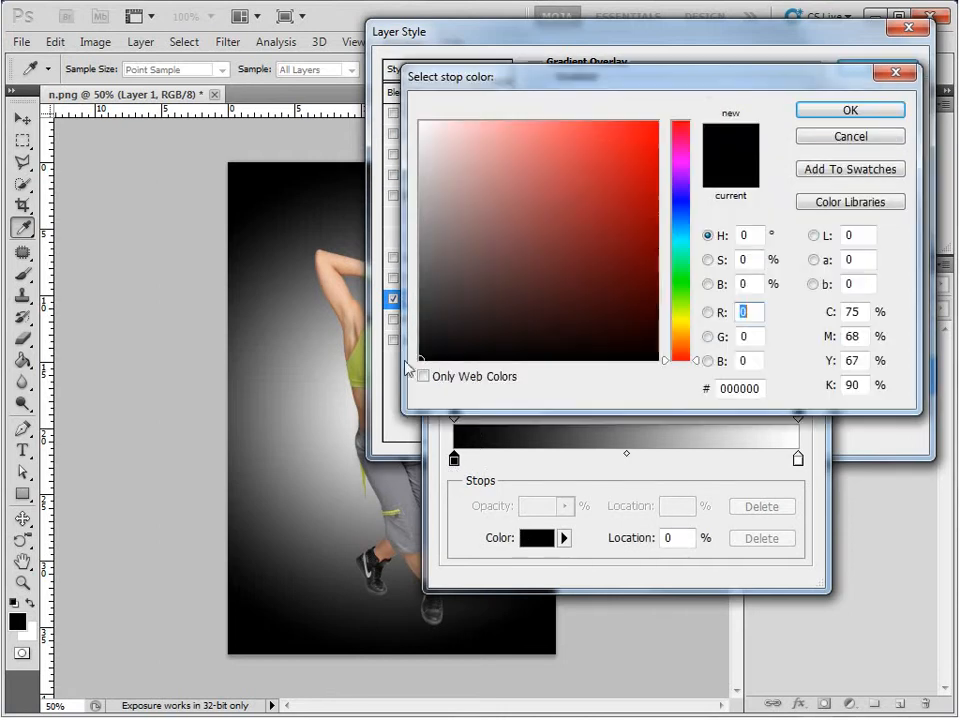
mouse_move(420, 343)
left_mouse_down()
mouse_move(407, 336)
mouse_move(420, 332)
mouse_move(403, 339)
left_mouse_up()
left_click(822, 135)
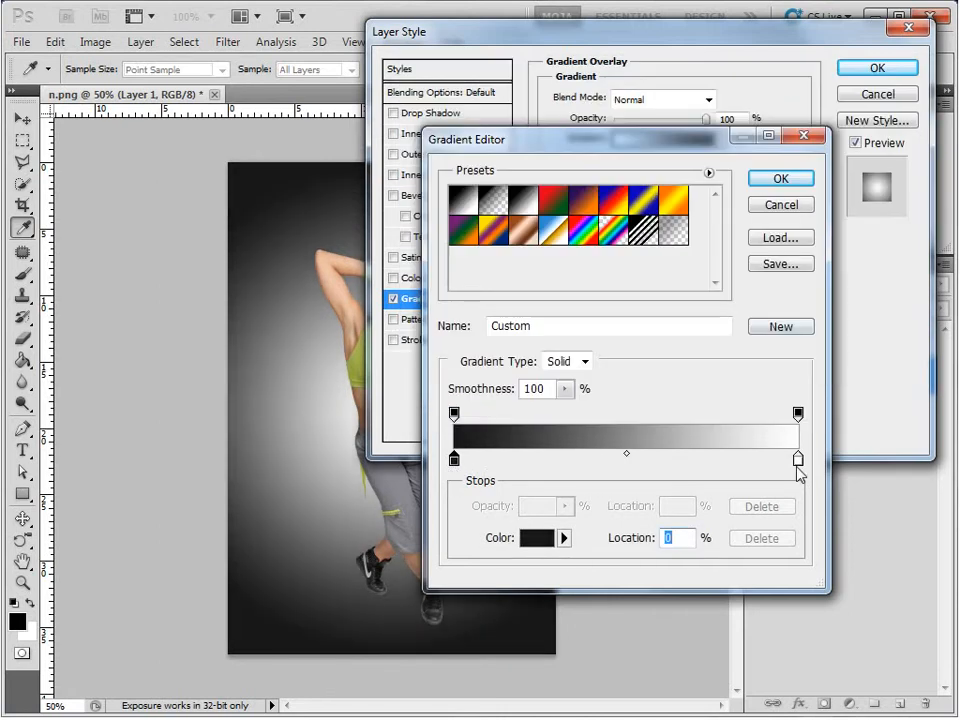
- Change the white stop of the gradient to mid grey (a6a6a6) and accept the edited gradient
left_click(798, 460)
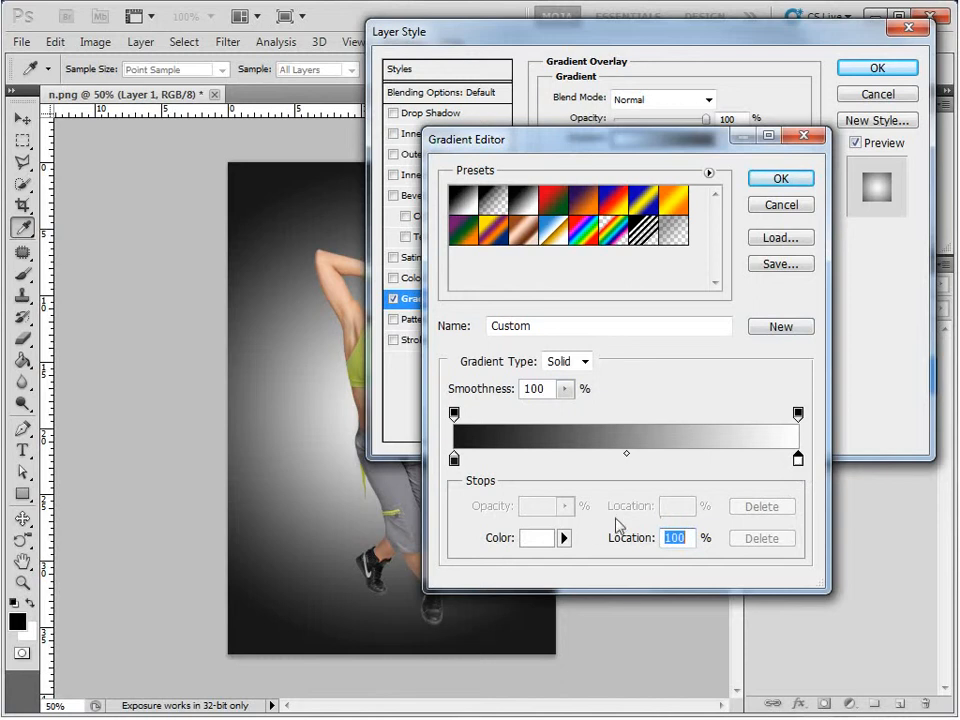
left_click(551, 539)
left_click(427, 176)
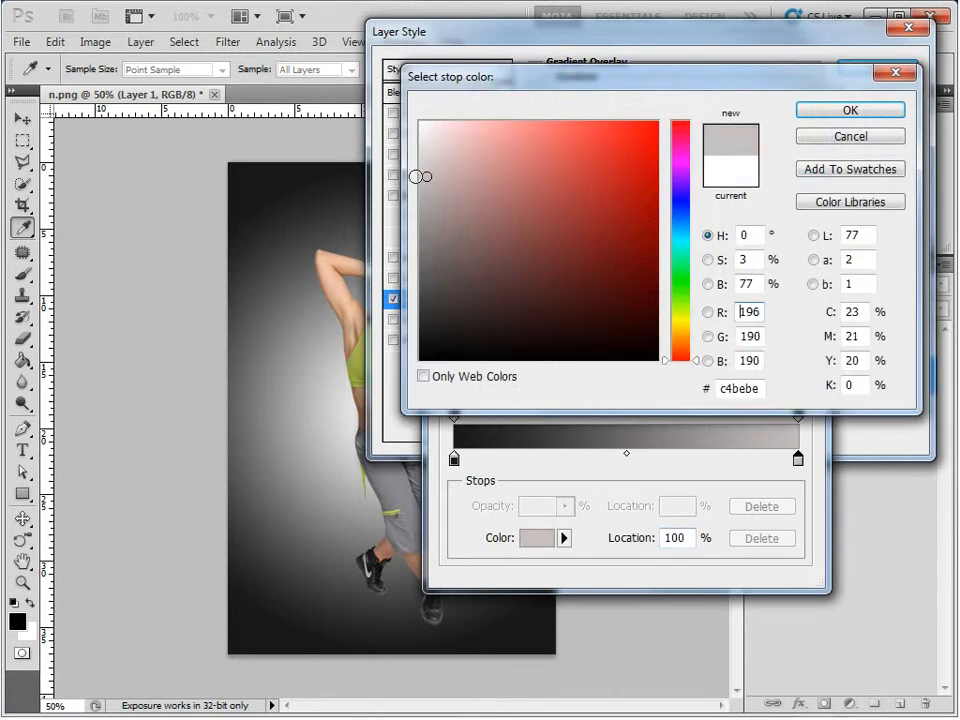
mouse_move(427, 176)
left_mouse_down()
mouse_move(411, 194)
mouse_move(422, 206)
left_mouse_up()
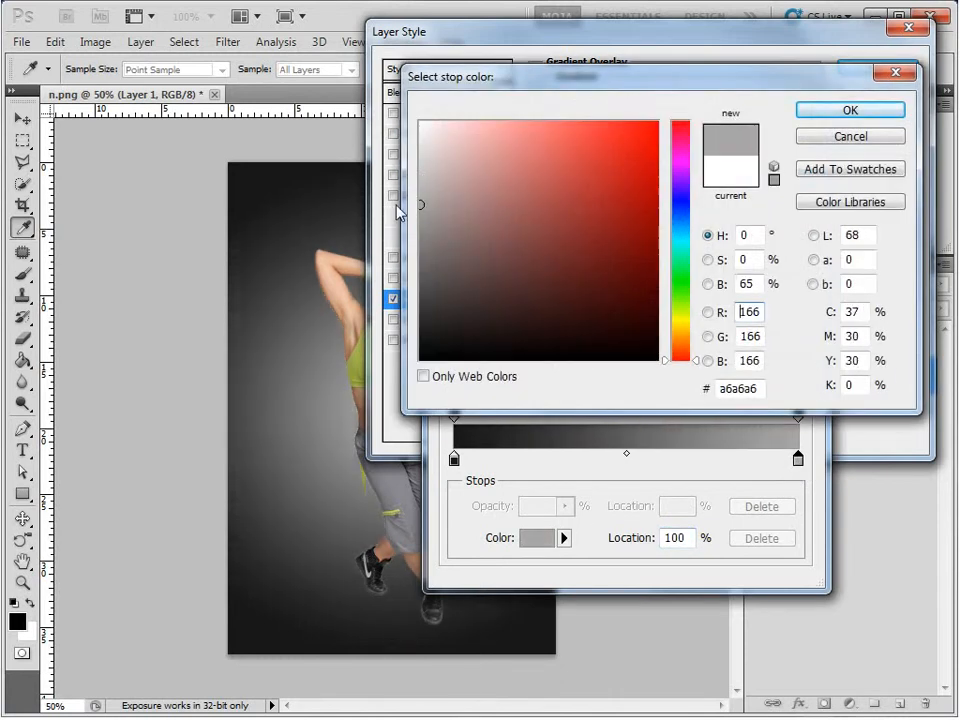
left_click(829, 114)
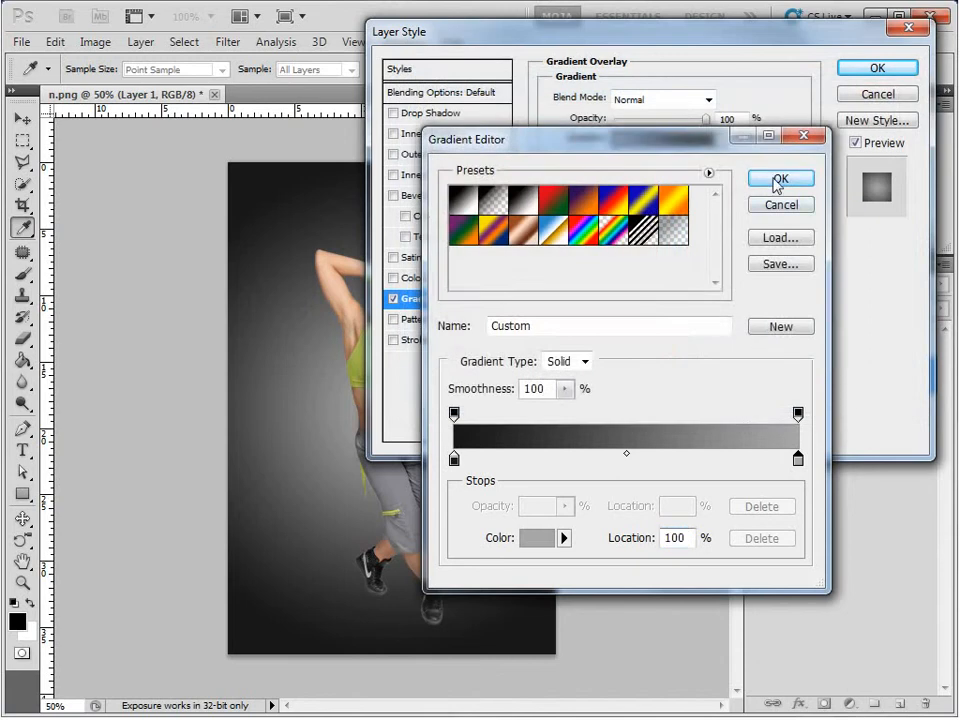
left_click(781, 179)
- Reduce the gradient overlay's scale to about 79% and apply the layer style
left_click_drag(665, 219, 662, 220)
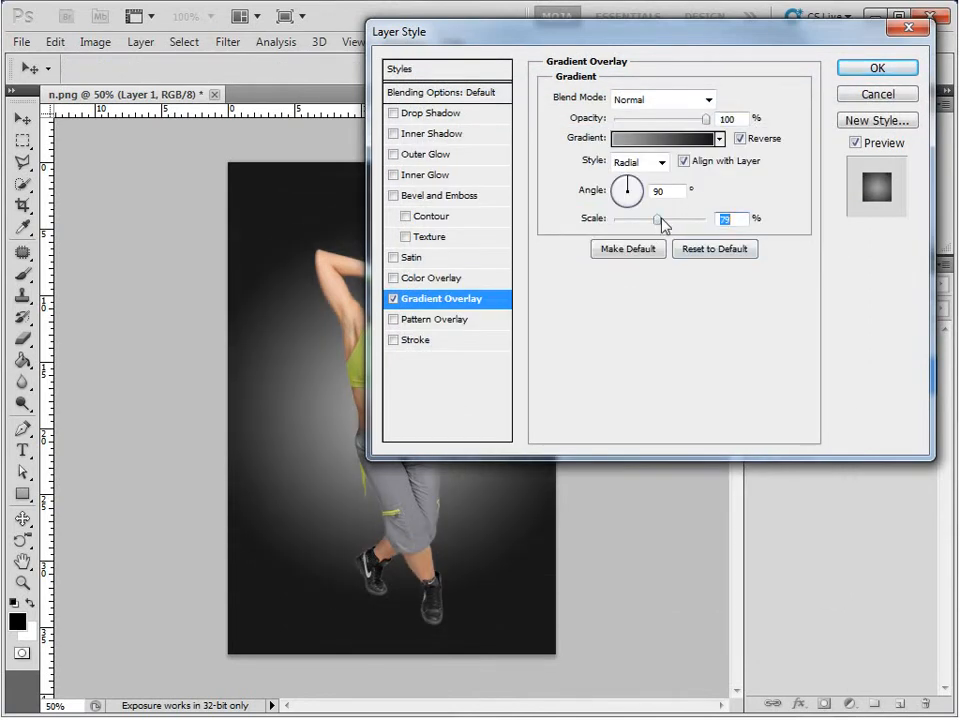
left_click_drag(577, 28, 571, 37)
left_click(868, 79)
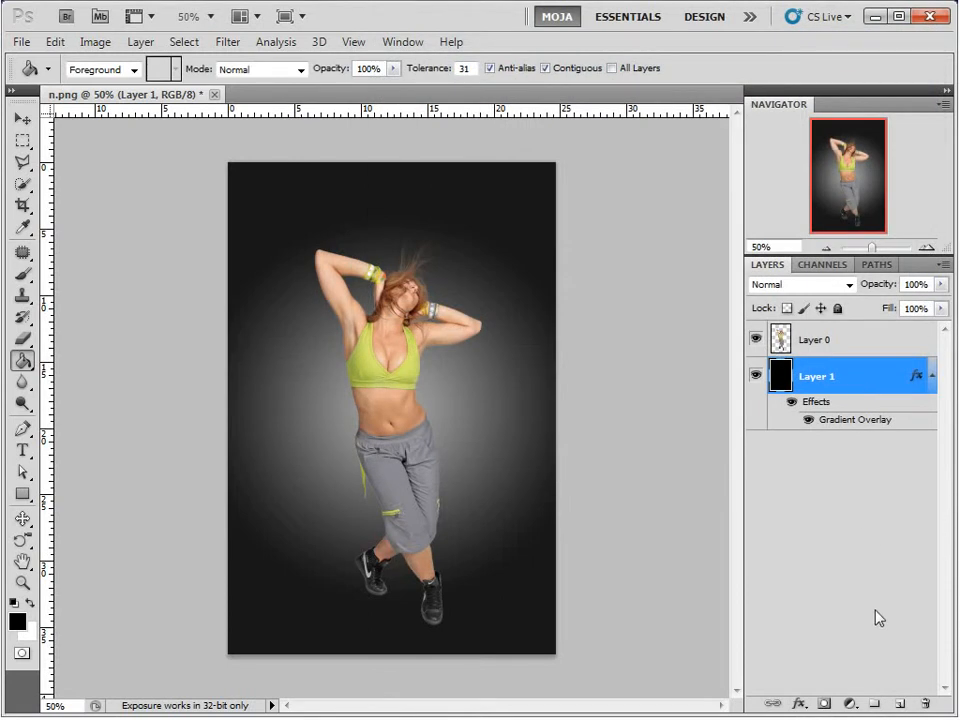
- Render Clouds on a new black-filled layer directly above the gradient background and set its blend mode to Overlay
left_click(899, 704)
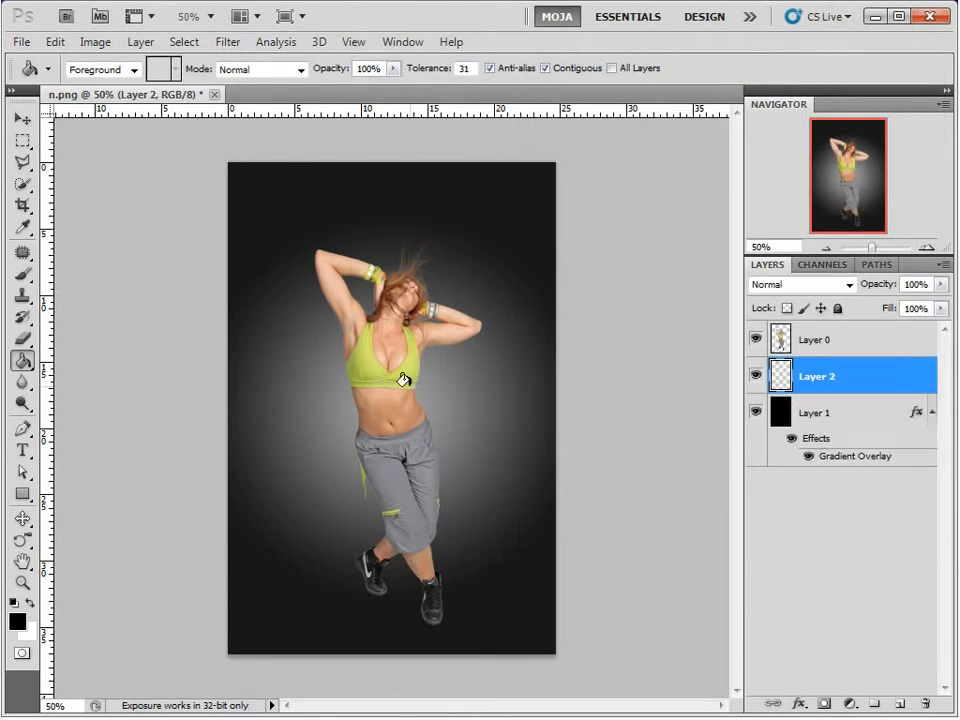
left_click(352, 398)
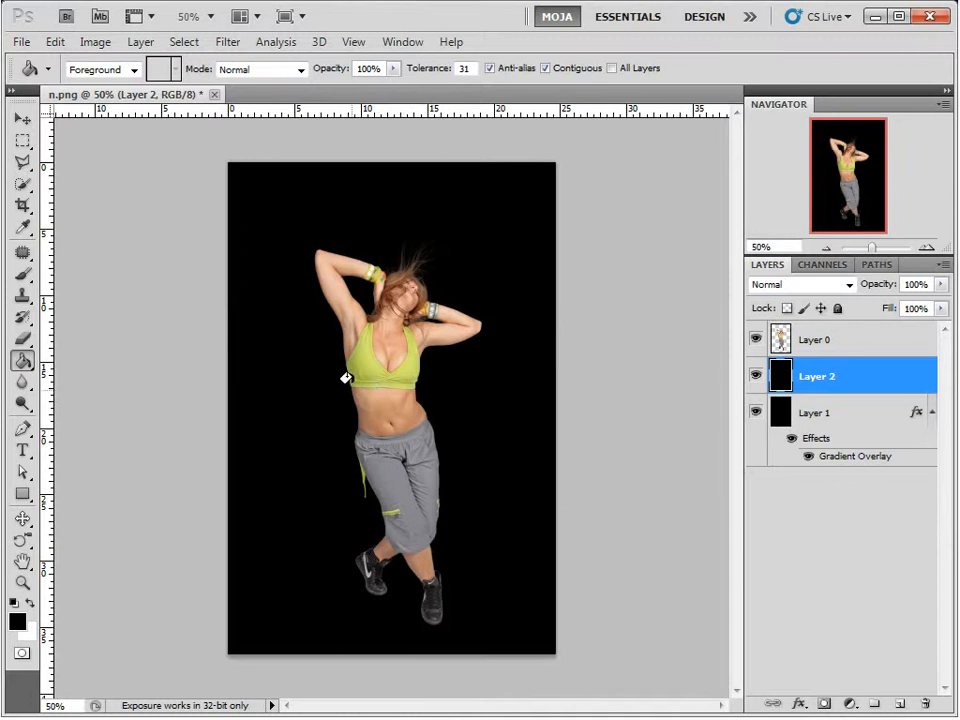
left_click(227, 44)
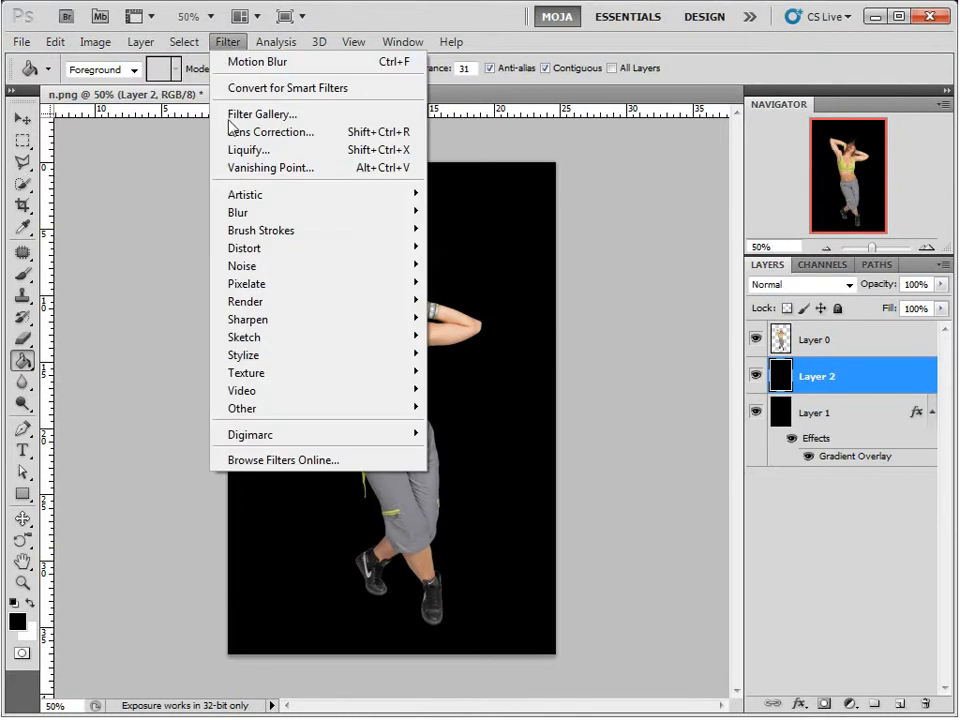
mouse_move(256, 305)
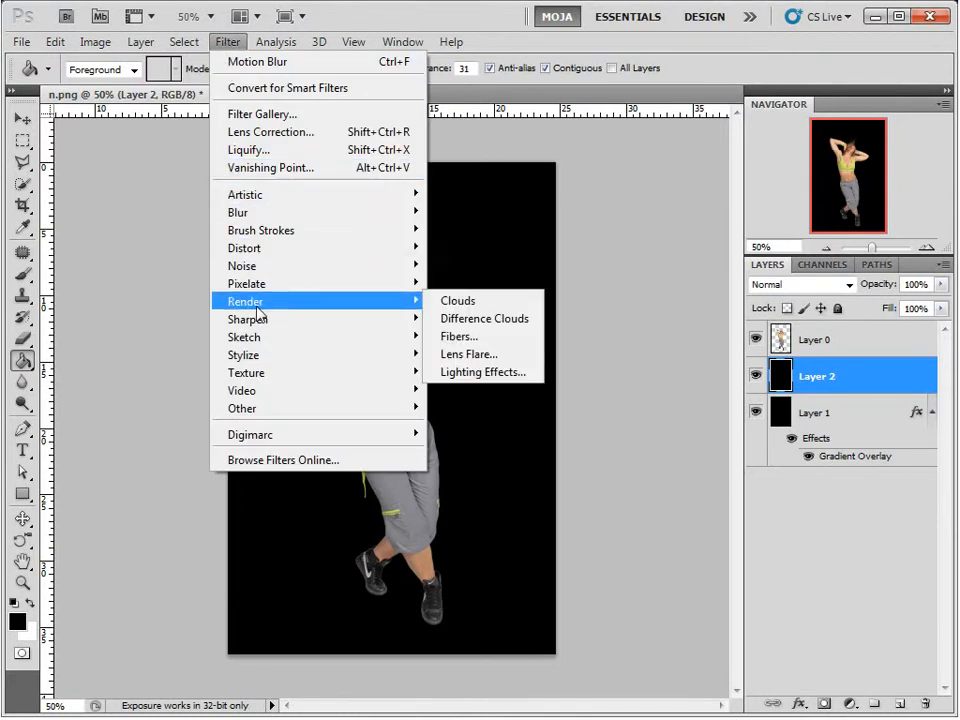
left_click(466, 301)
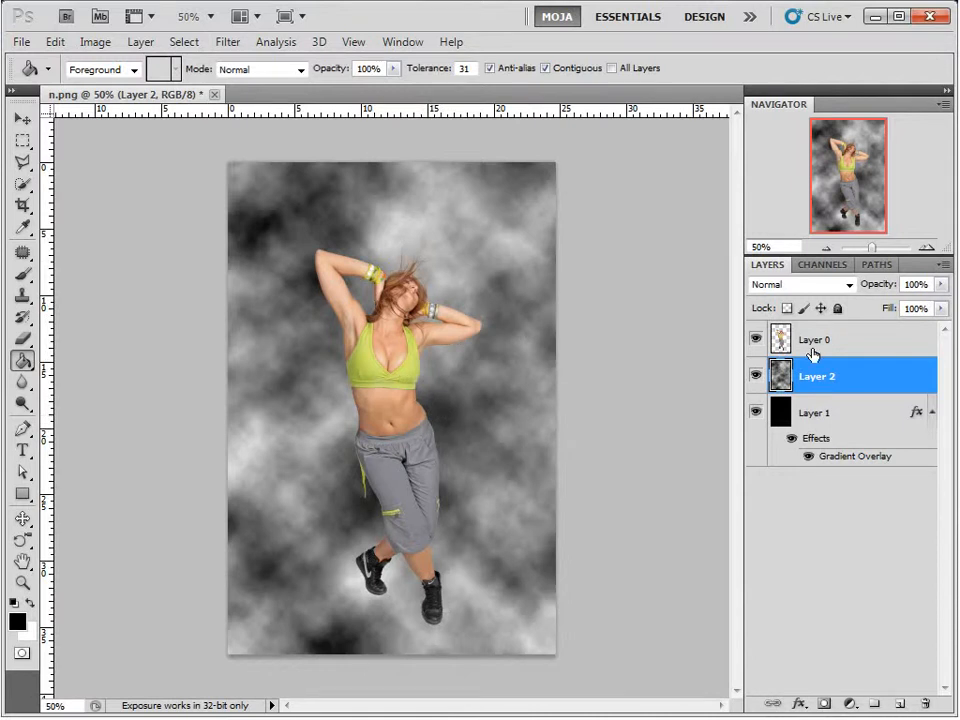
left_click(803, 287)
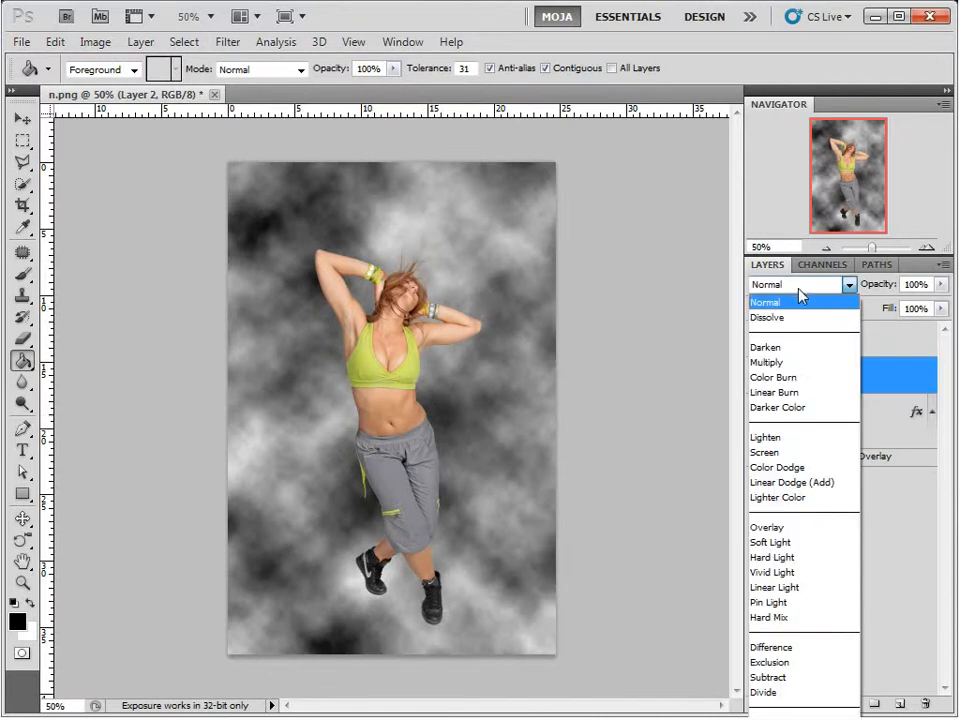
left_click(784, 527)
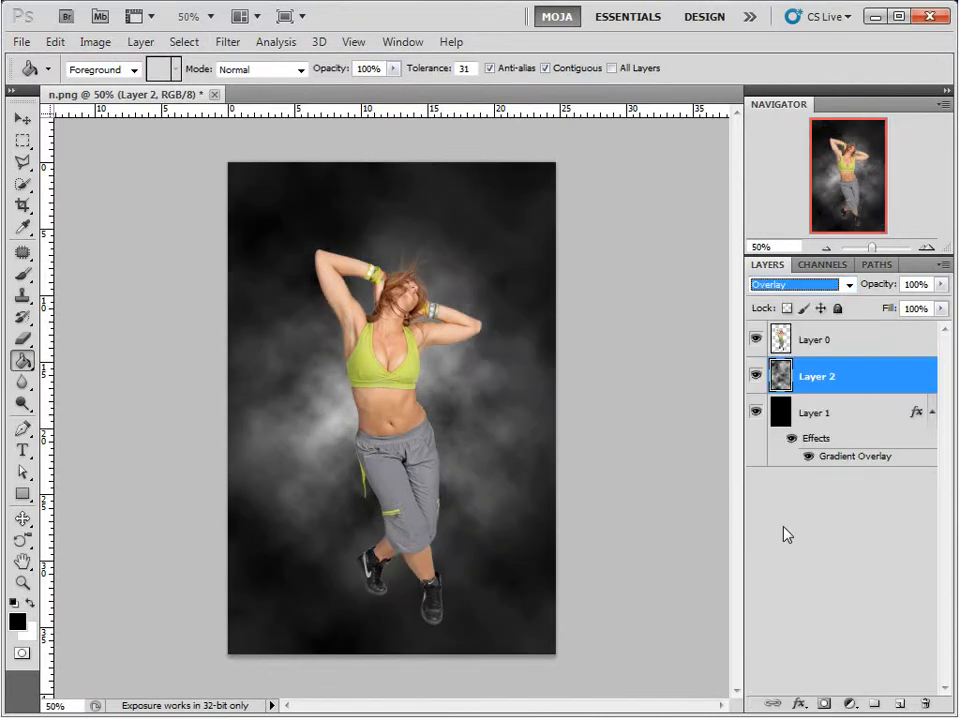
- Paint black shadows around the dancer's shoes with a hard 41 px brush on a new layer directly above the clouds
left_click(25, 143)
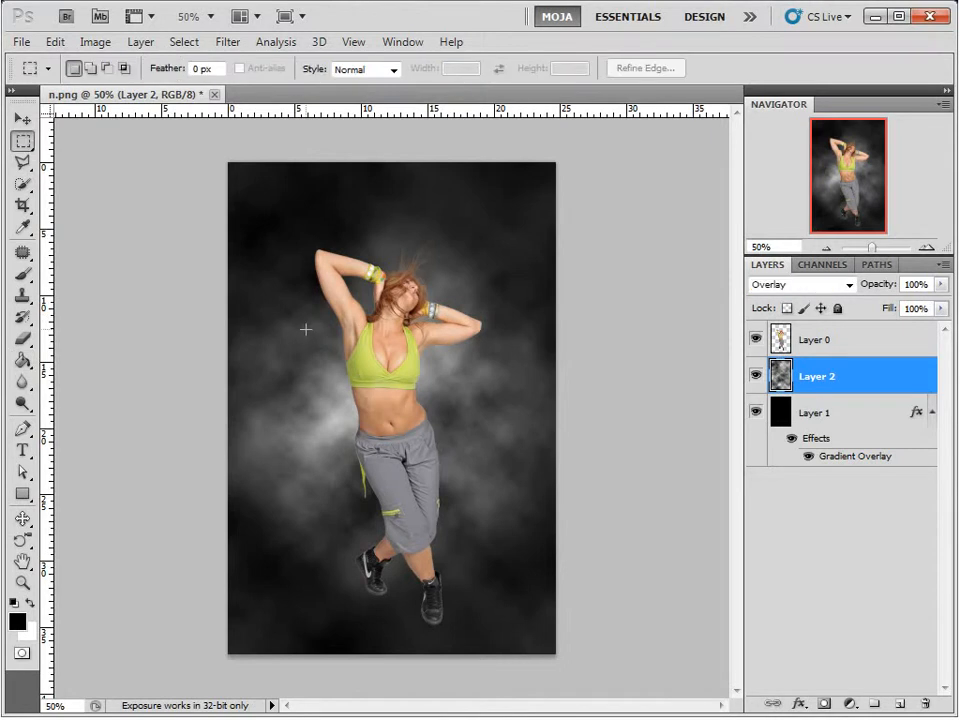
left_click(899, 706)
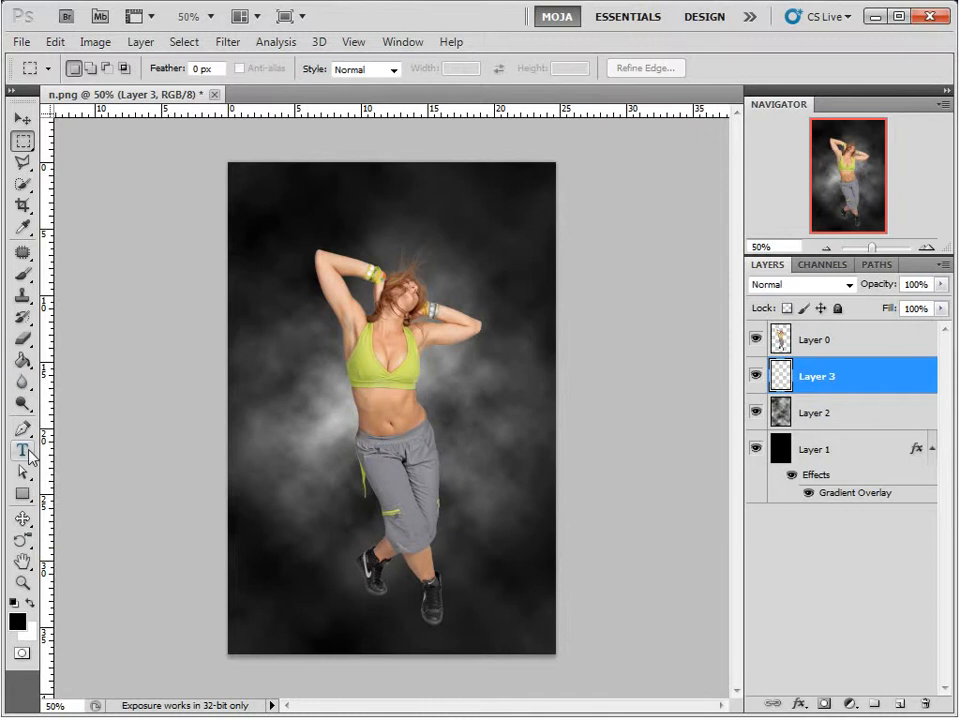
key("b")
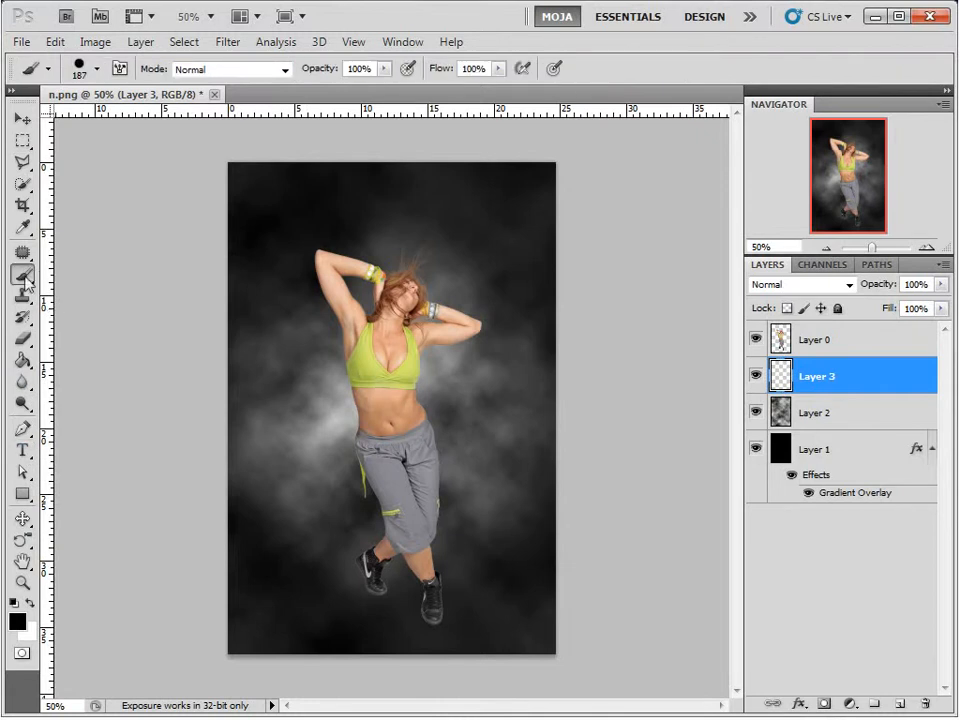
right_click(348, 408)
left_click(431, 455)
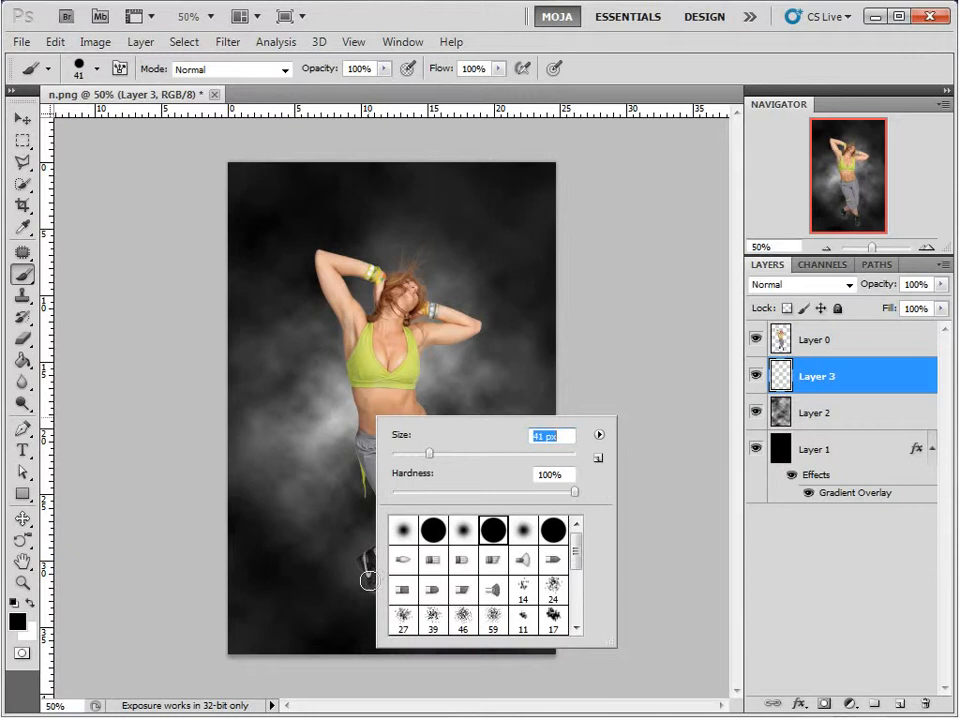
left_click(367, 580)
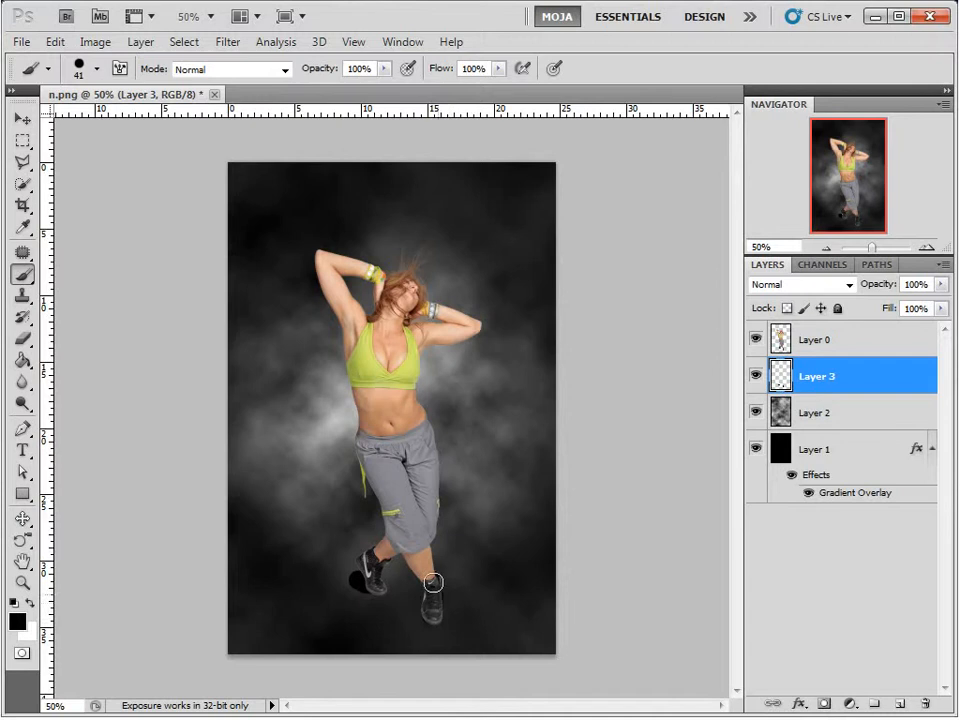
- Soften the edges of the painted shoe shadows with a 75 px eraser at 0% hardness
key("e")
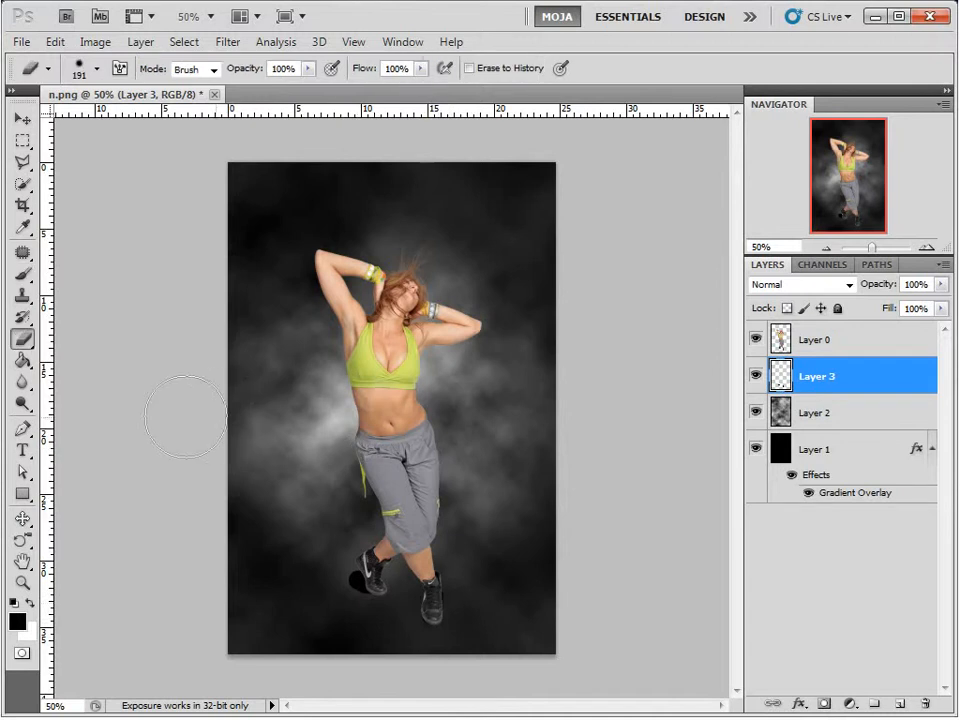
right_click(315, 403)
left_click_drag(403, 478, 330, 489)
left_click(407, 444)
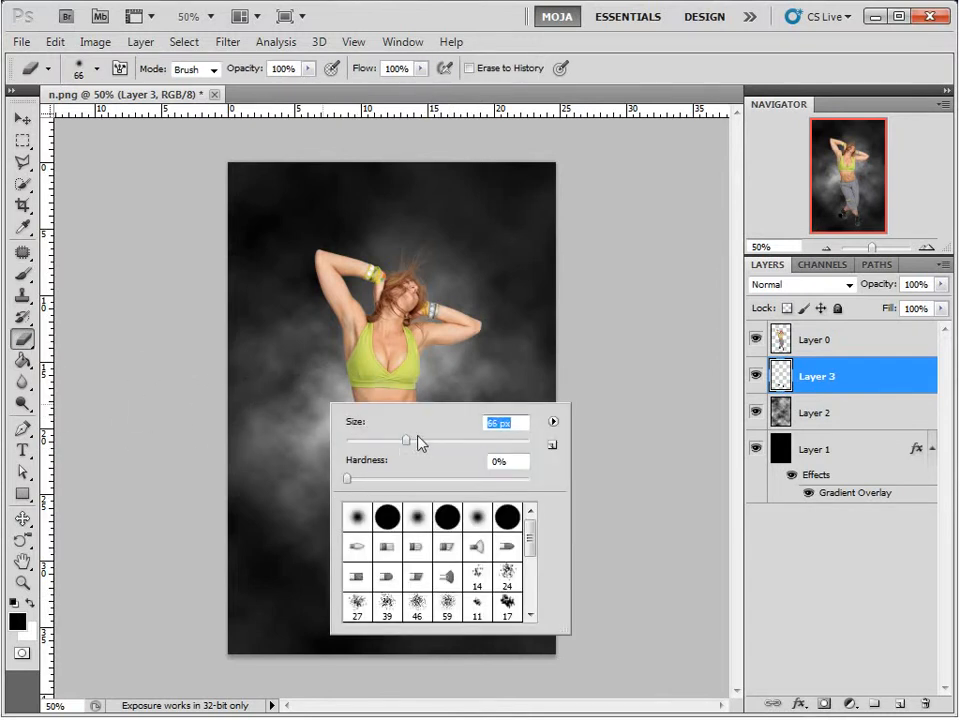
key("Return")
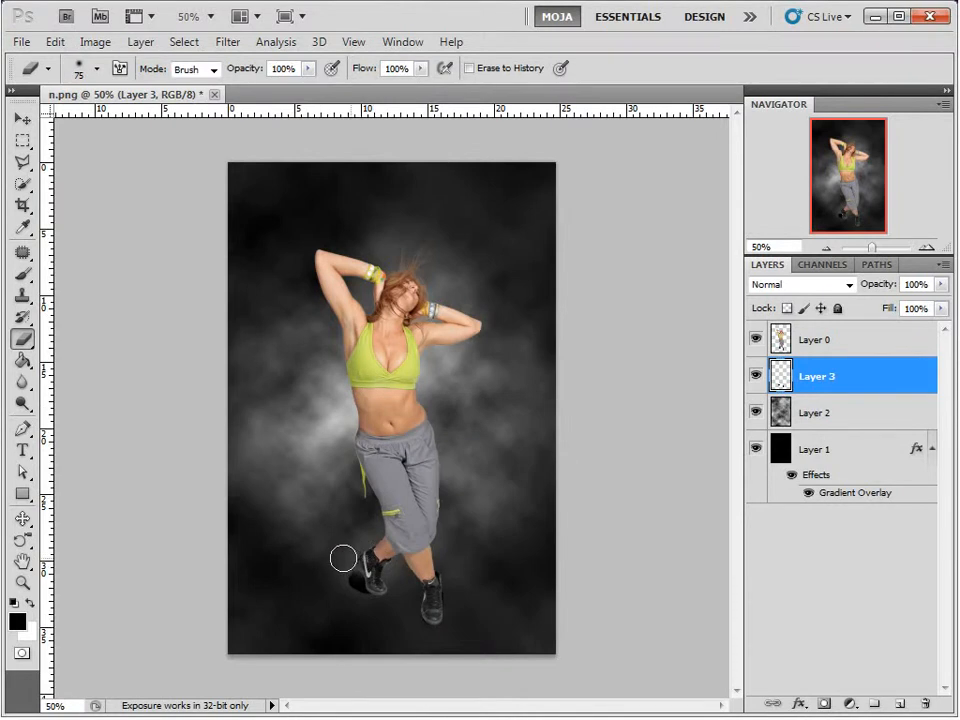
mouse_move(343, 557)
left_mouse_down()
mouse_move(335, 589)
mouse_move(347, 606)
mouse_move(332, 578)
mouse_move(358, 608)
mouse_move(336, 569)
mouse_move(350, 554)
mouse_move(335, 559)
mouse_move(358, 618)
mouse_move(336, 566)
left_mouse_up()
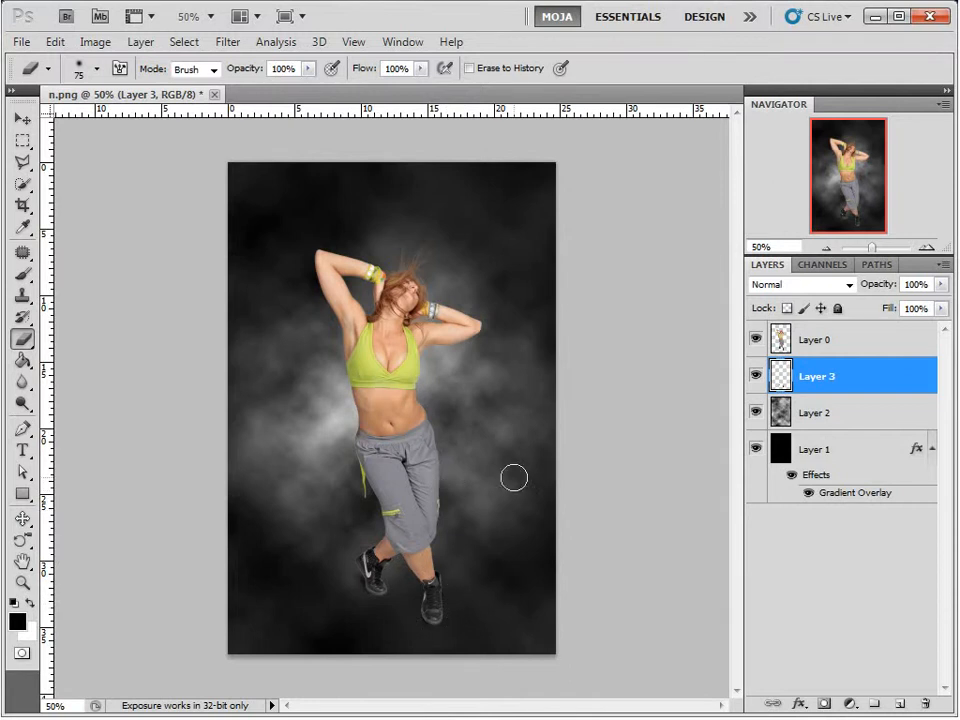
- Add a new layer between the shoe shadows and the dancer, and set the foreground colour to red (e00000)
left_click(899, 704)
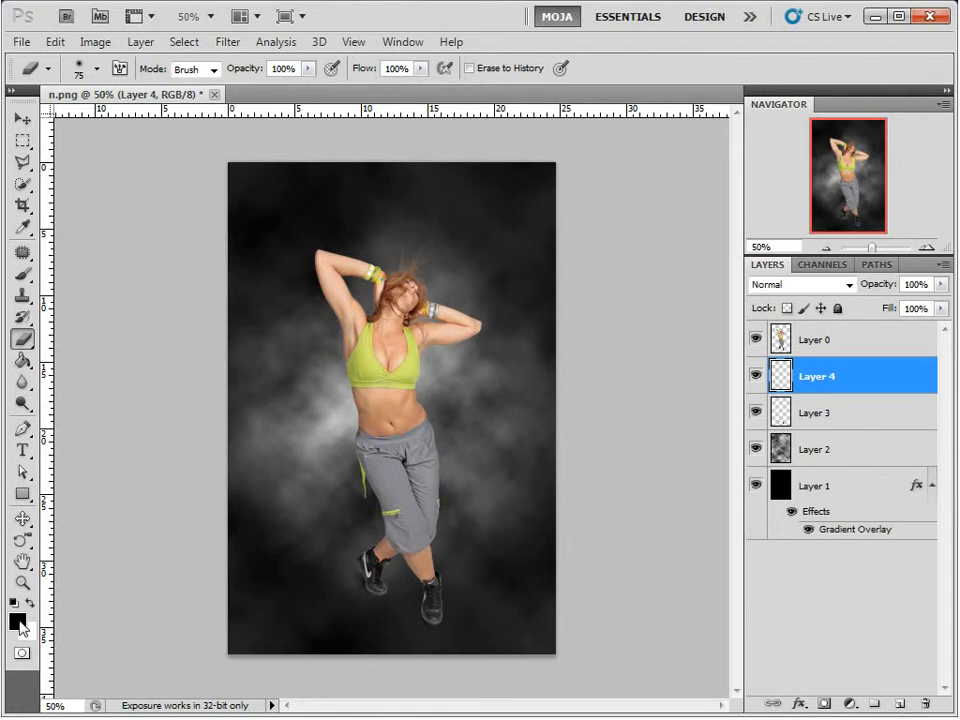
left_click(19, 624)
left_click(656, 150)
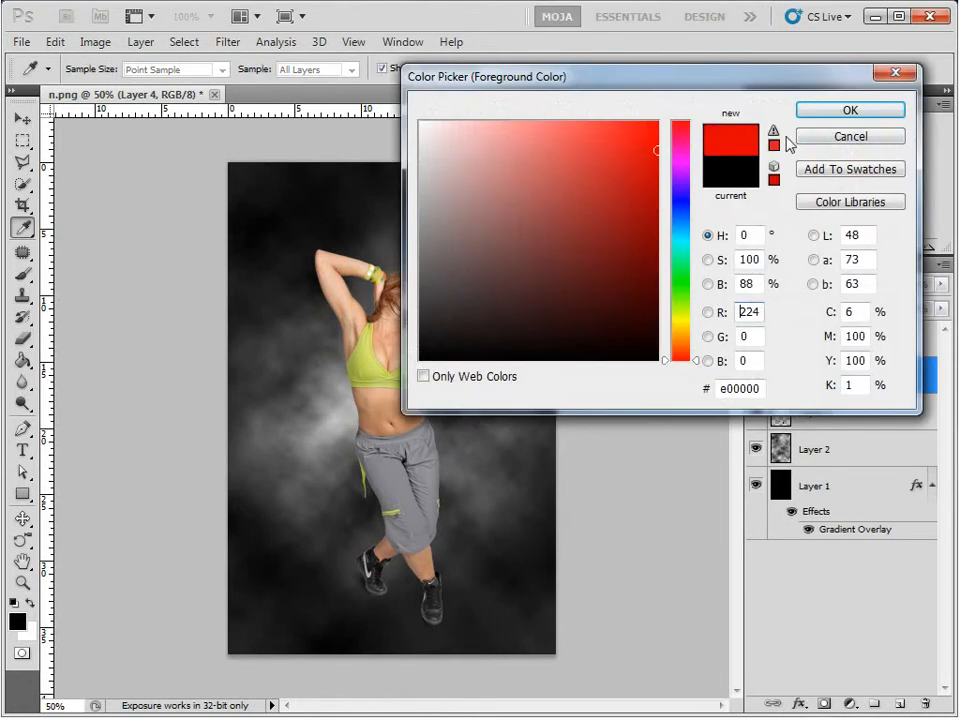
left_click(849, 110)
- Paint a large red blob behind the dancer's head and right-hand elbow with a hard 257 px brush
left_click(22, 273)
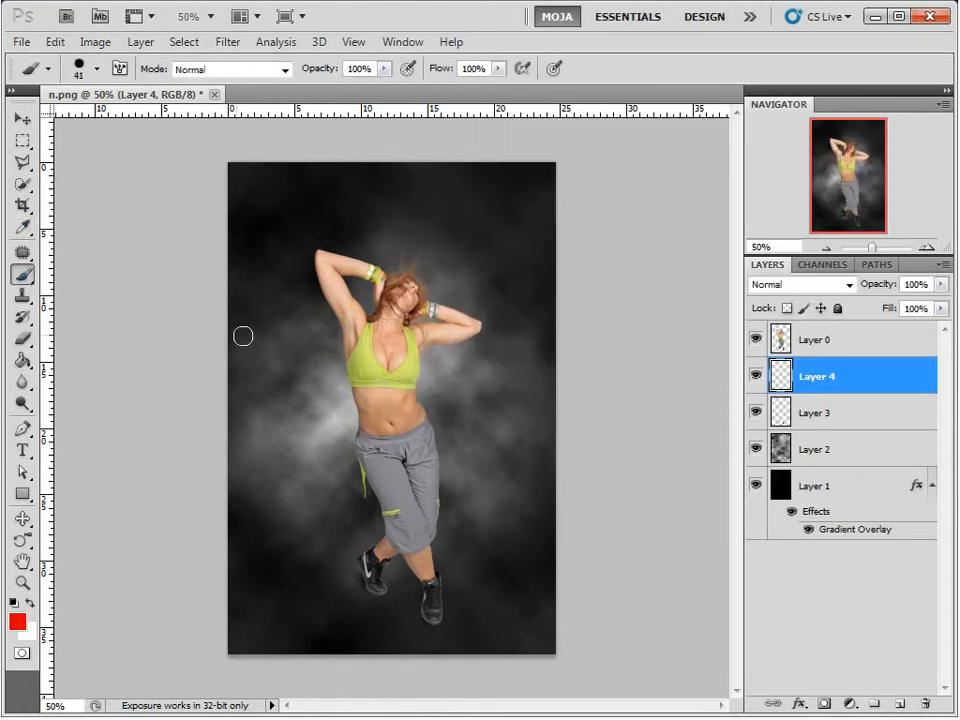
right_click(352, 344)
left_click_drag(467, 382, 518, 382)
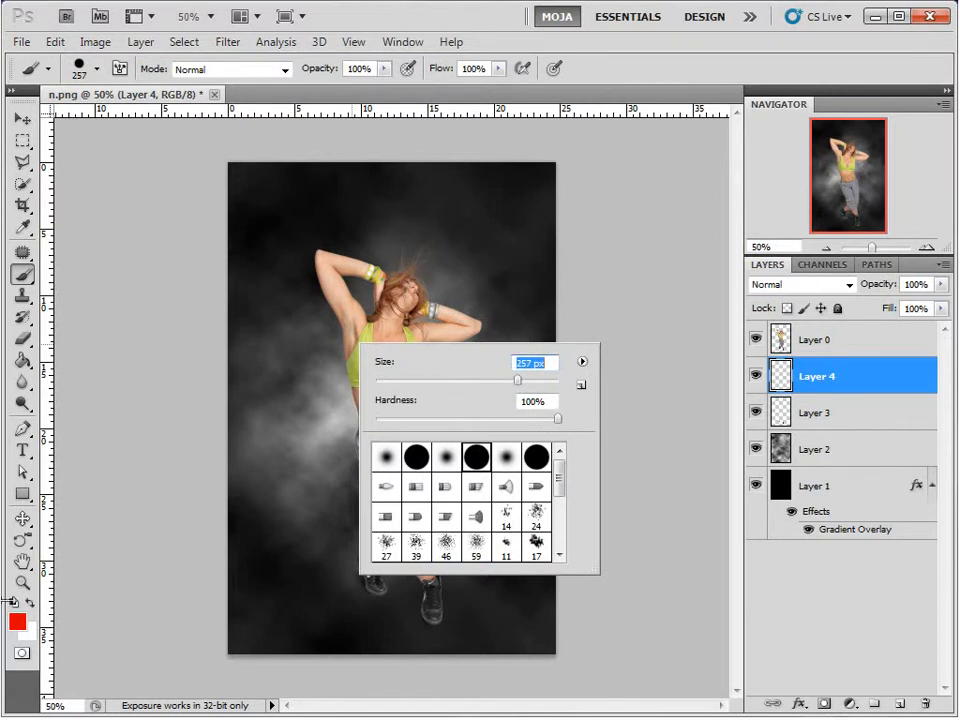
left_click(476, 294)
left_click(456, 244)
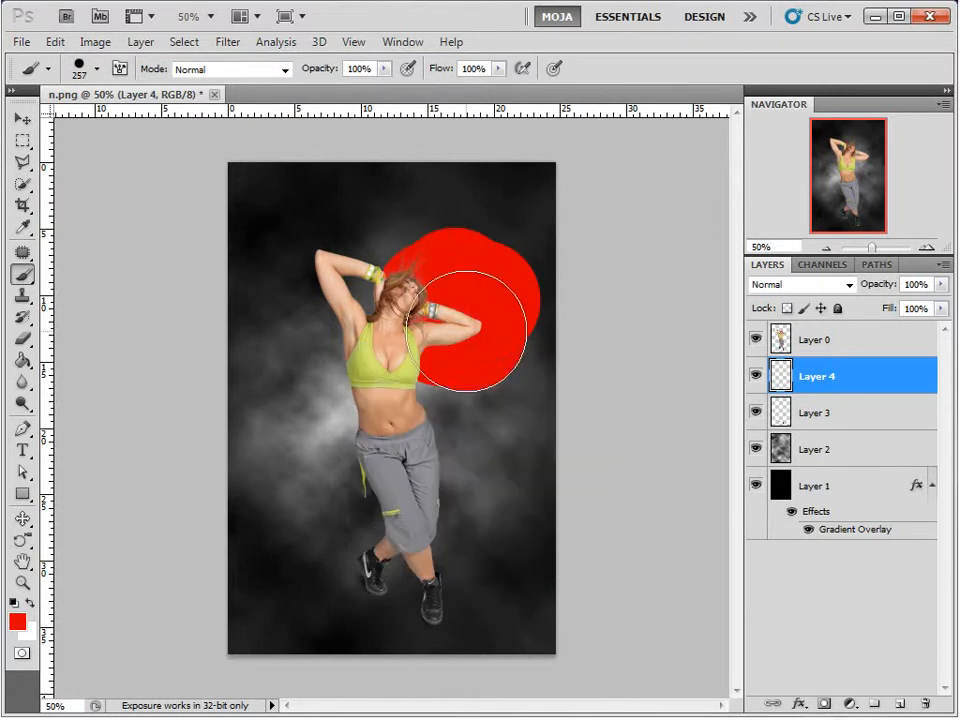
left_click(484, 326)
- Set the foreground colour to yellow (e4f800) and paint a matching blob behind the raised arm on the image's left side
left_click(17, 622)
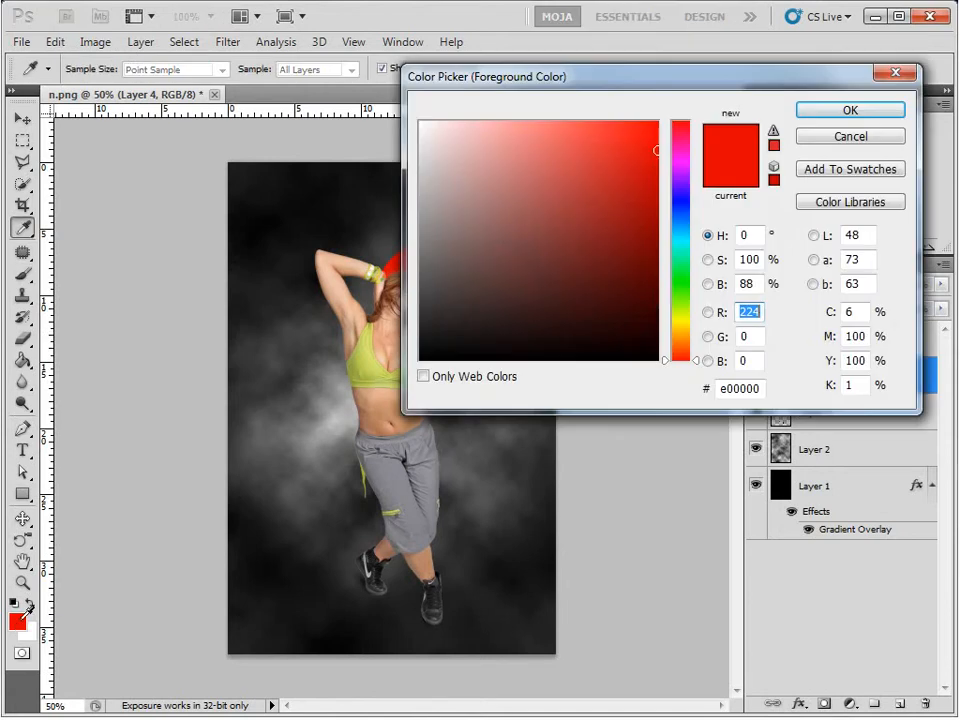
left_click_drag(690, 277, 687, 325)
left_click(658, 128)
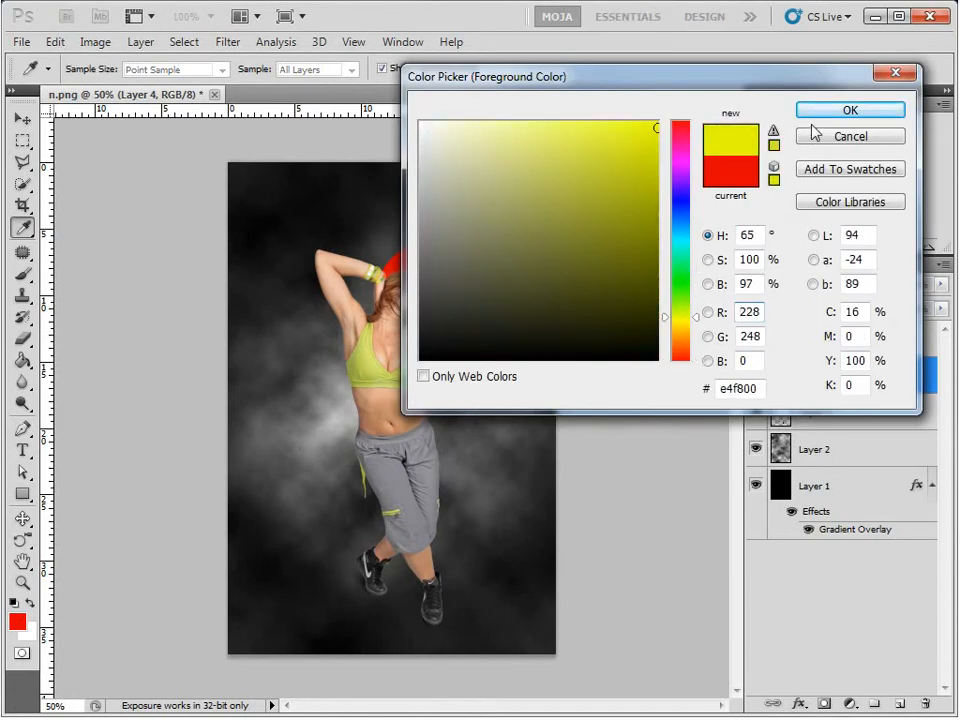
left_click(848, 111)
left_click_drag(322, 285, 339, 304)
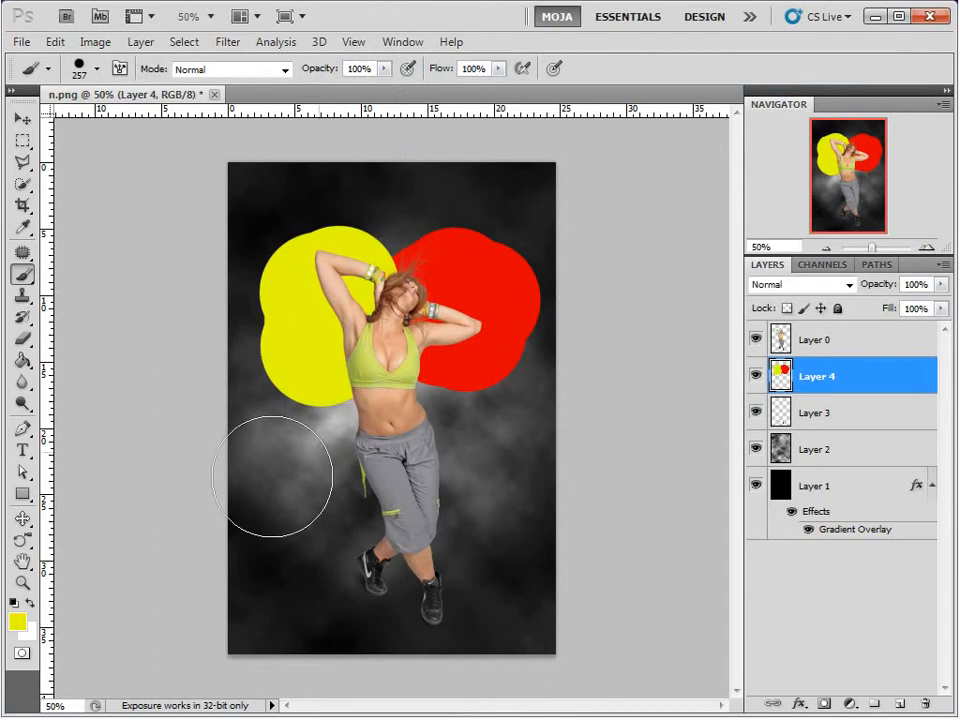
- Set the foreground colour to blue (009ef8) and paint a blob below the red one, beside the dancer's hip
left_click(17, 621)
left_click(689, 227)
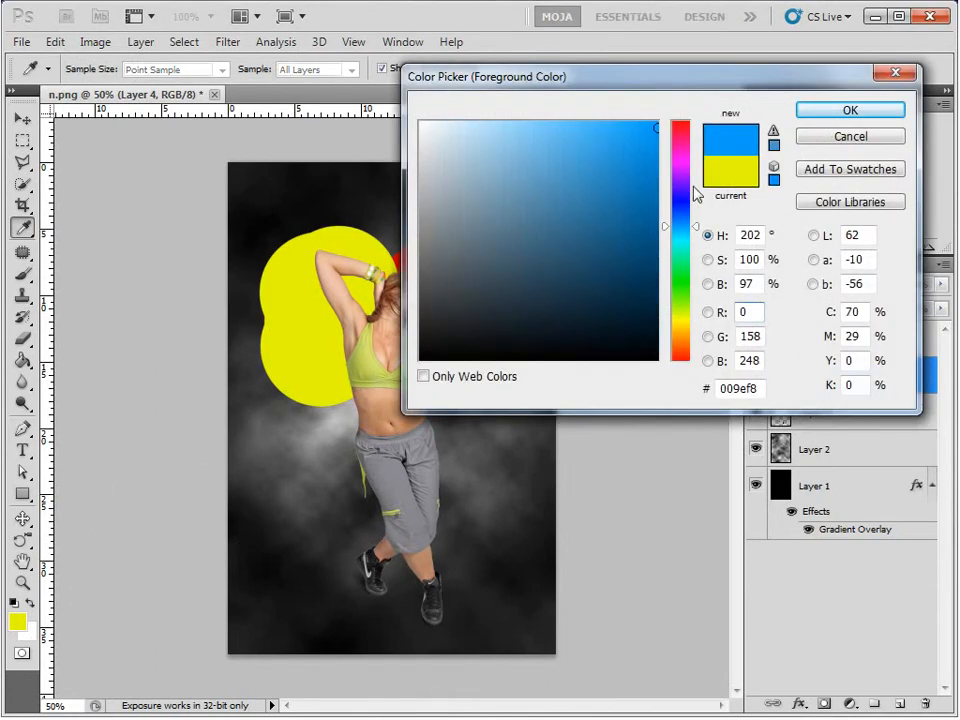
left_click(845, 108)
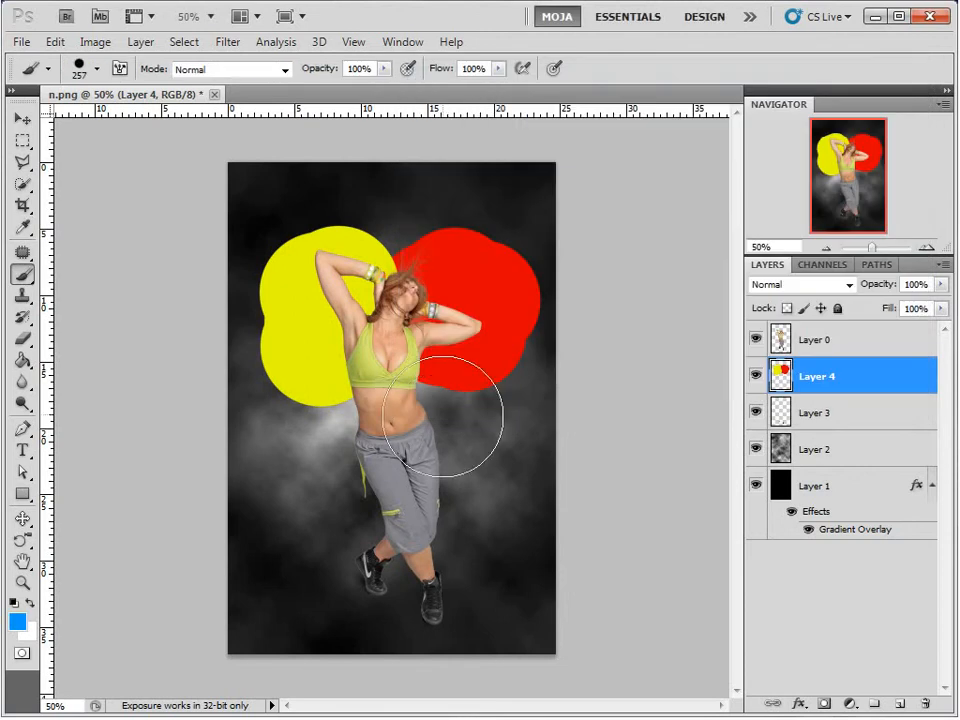
left_click_drag(461, 422, 456, 429)
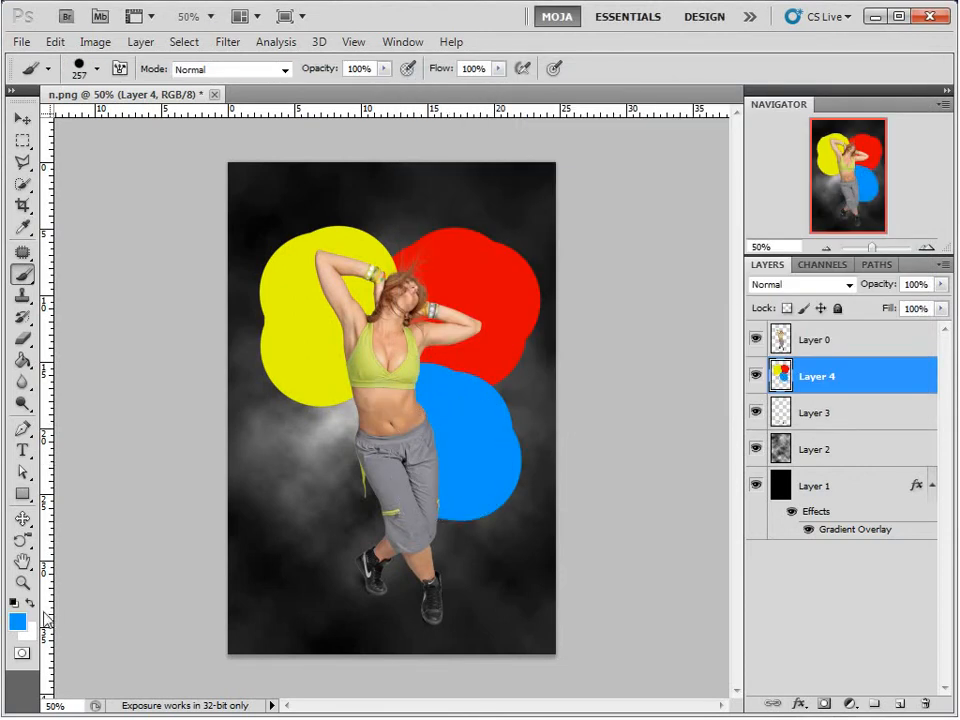
- Set the foreground colour to magenta (f500f8) and paint a blob below the yellow one, beside the dancer's hip
left_click(20, 622)
left_click_drag(683, 186, 683, 162)
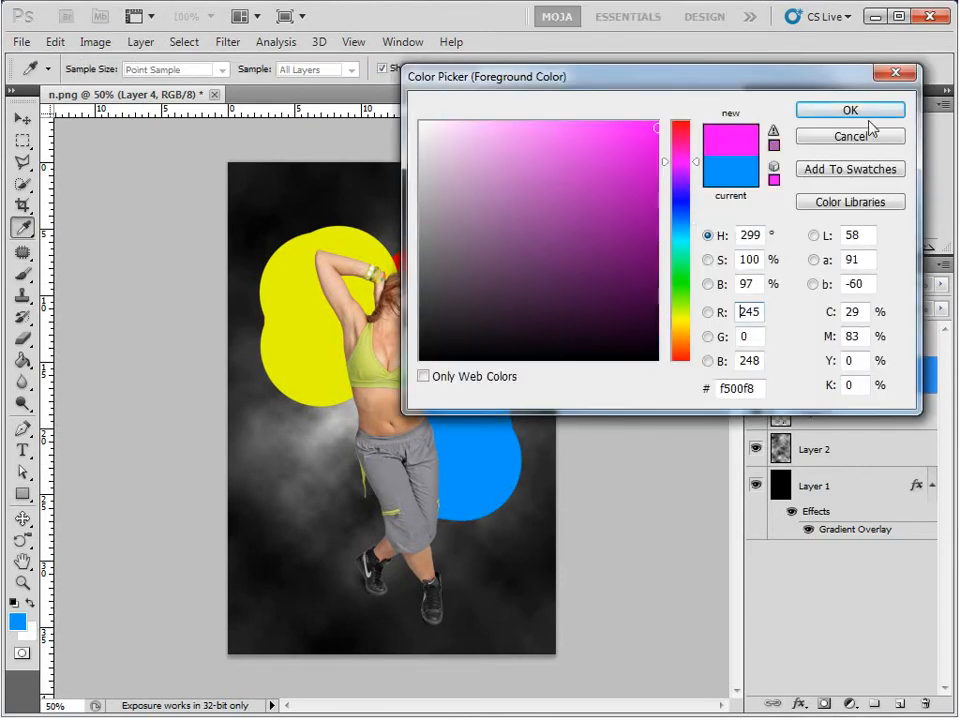
left_click(866, 112)
left_click_drag(301, 470, 311, 482)
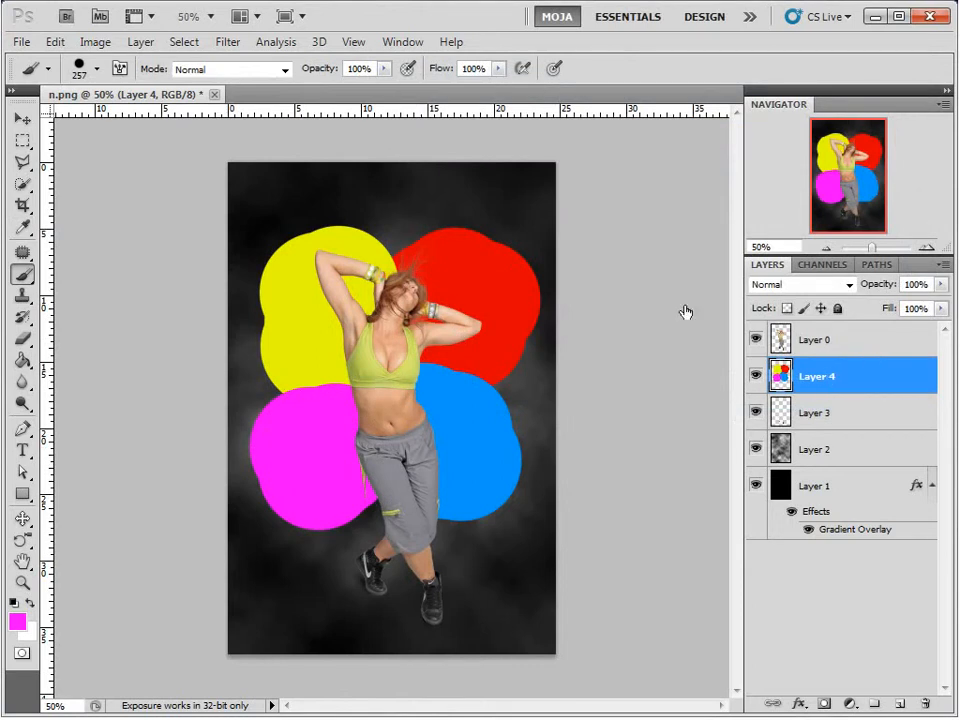
- Apply a Gaussian Blur with a radius of 83.3 pixels to the four colour blobs
left_click(227, 42)
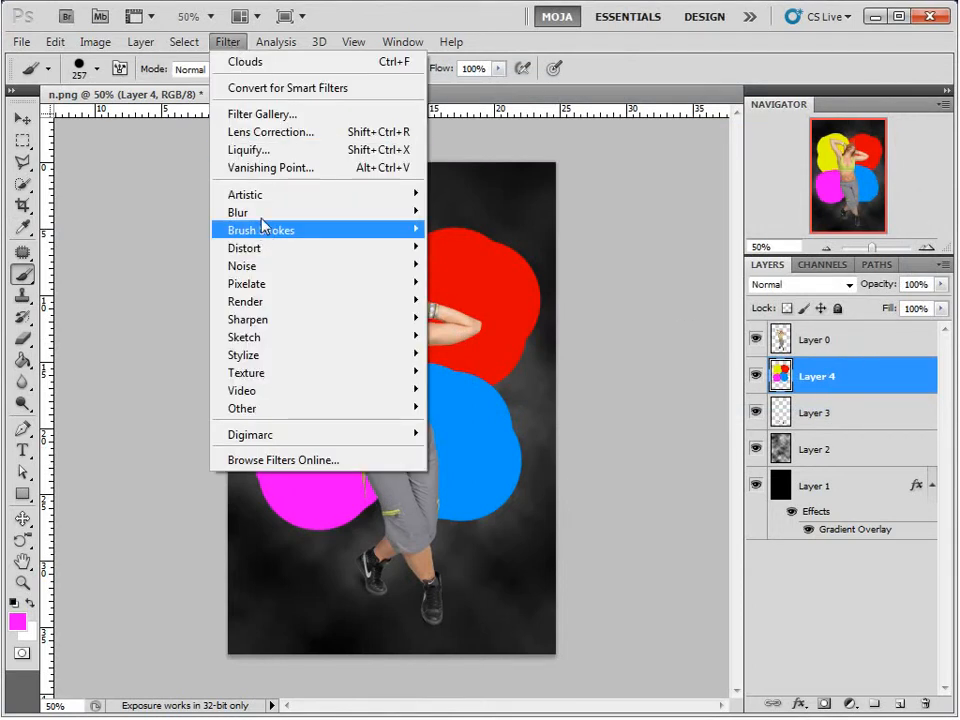
mouse_move(245, 212)
left_click(491, 282)
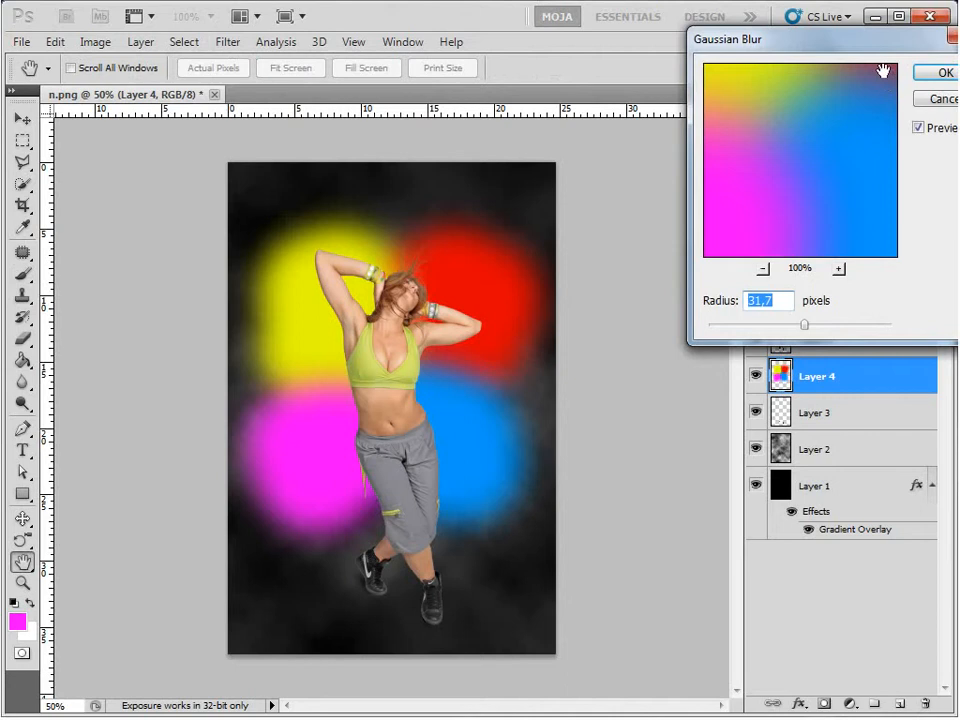
left_click_drag(865, 50, 693, 88)
left_click(660, 363)
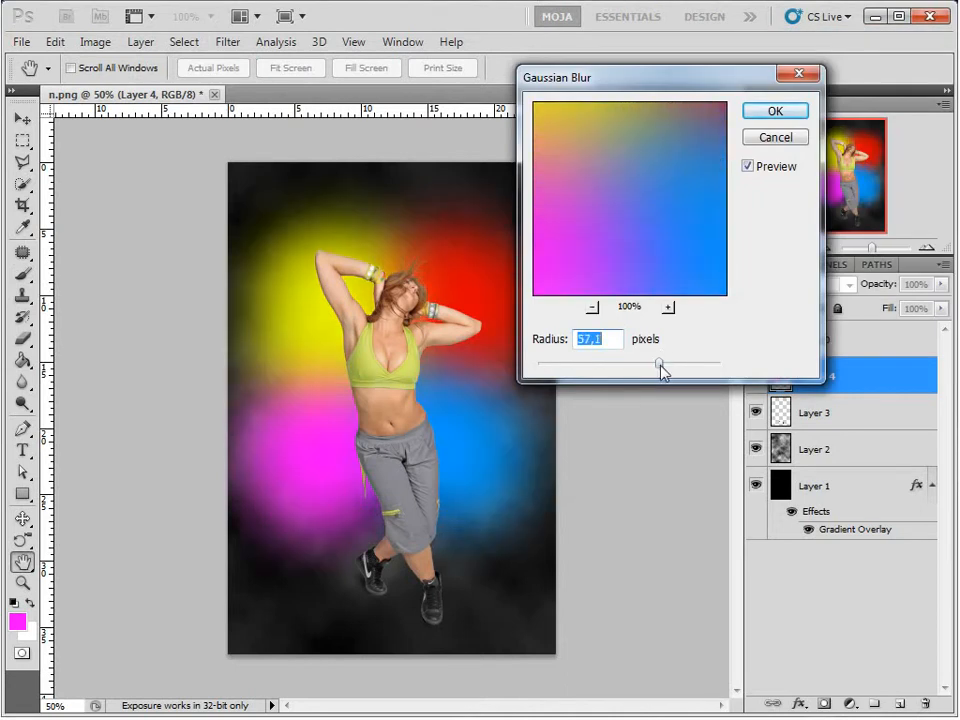
left_click(686, 366)
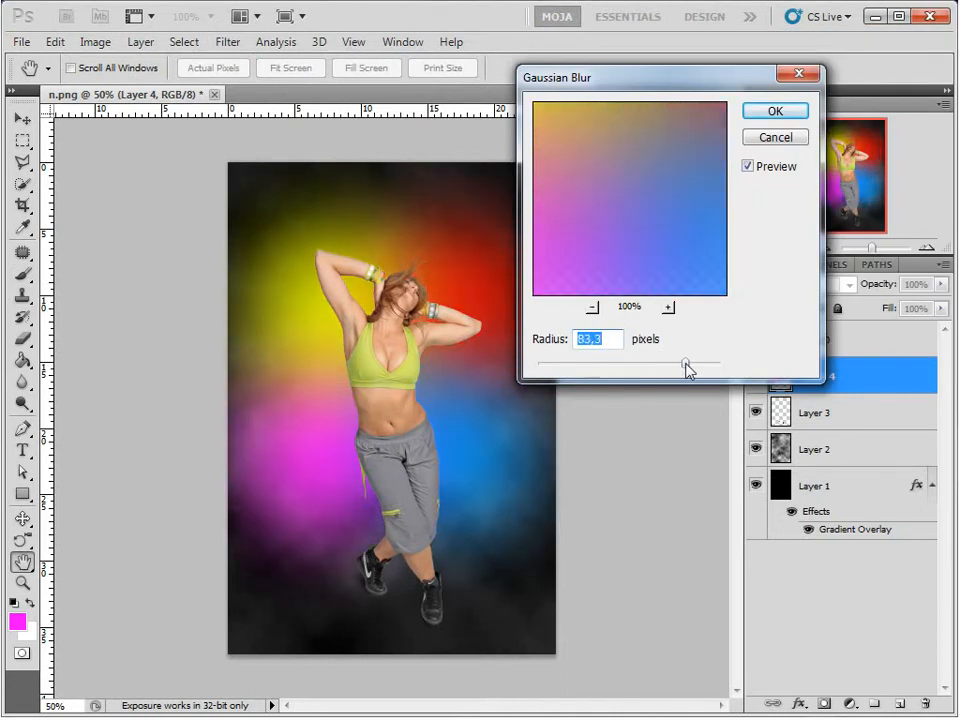
left_click(779, 113)
- Try the Hard Light blend mode on the blurred colour layer and settle on Soft Light
left_click(813, 285)
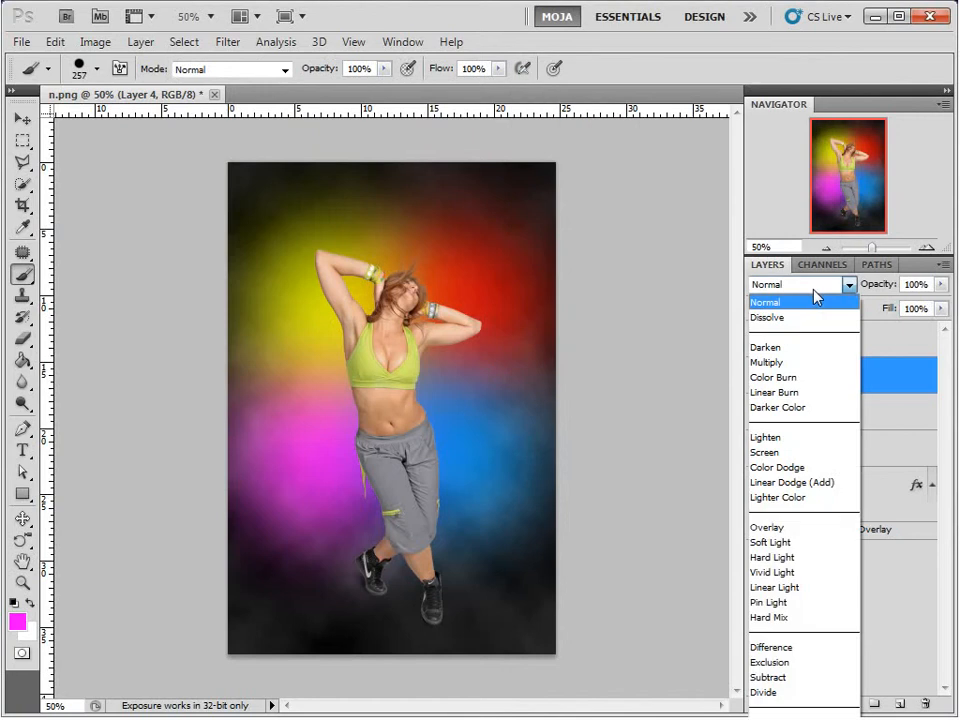
left_click(795, 561)
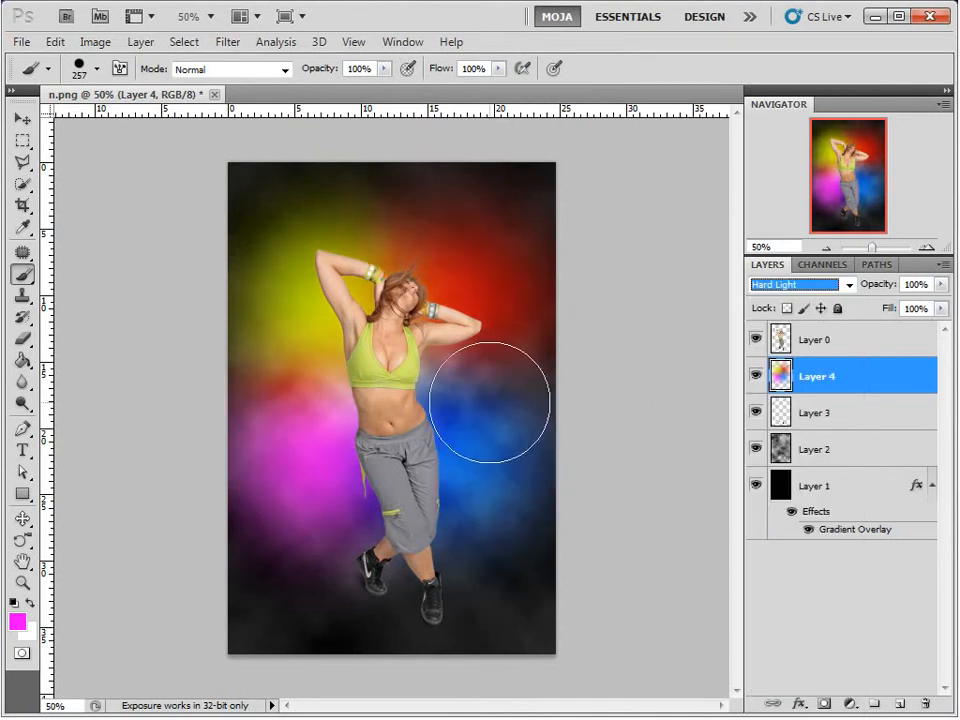
key("Up")
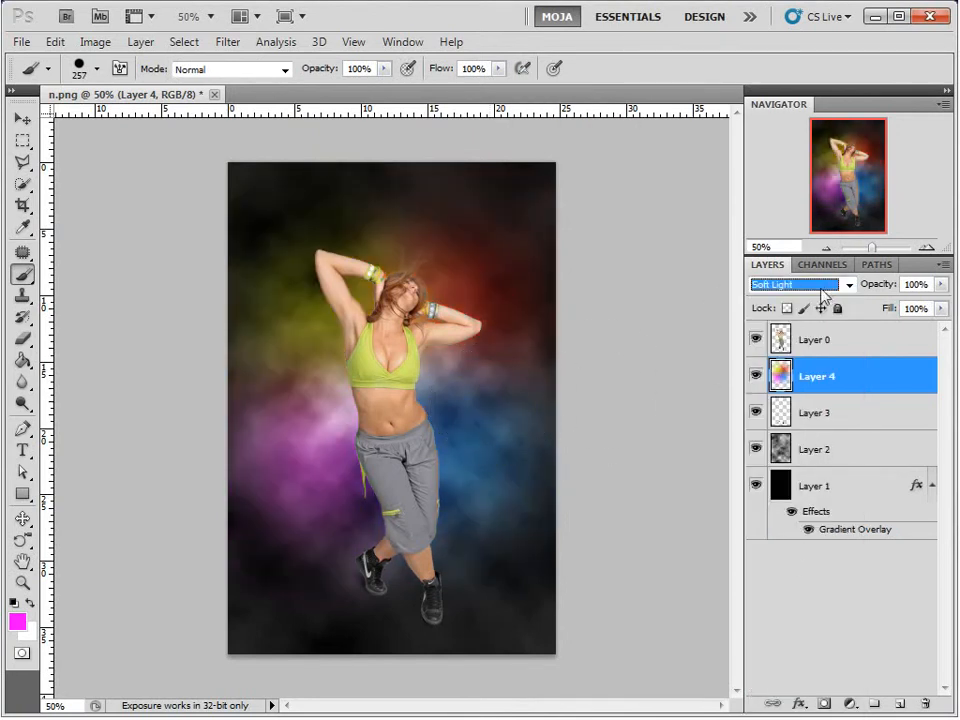
left_click(22, 140)
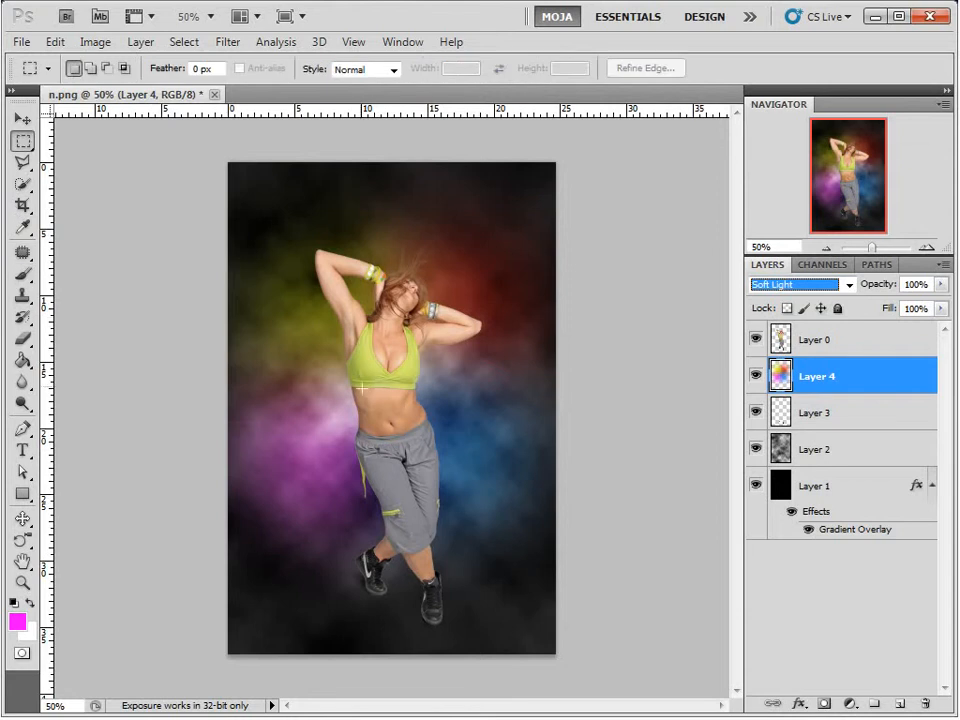
left_click(400, 394)
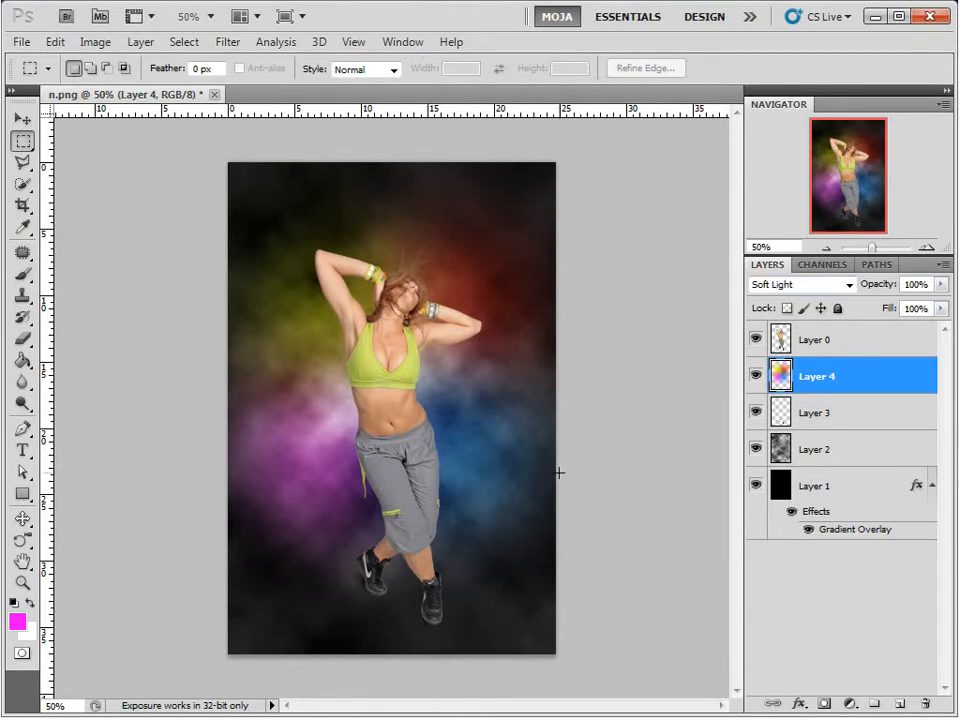
- Add a new layer above the dancer and draw a winding Pen path from beside her shoe up around her body to past her raised elbow
left_click(853, 341)
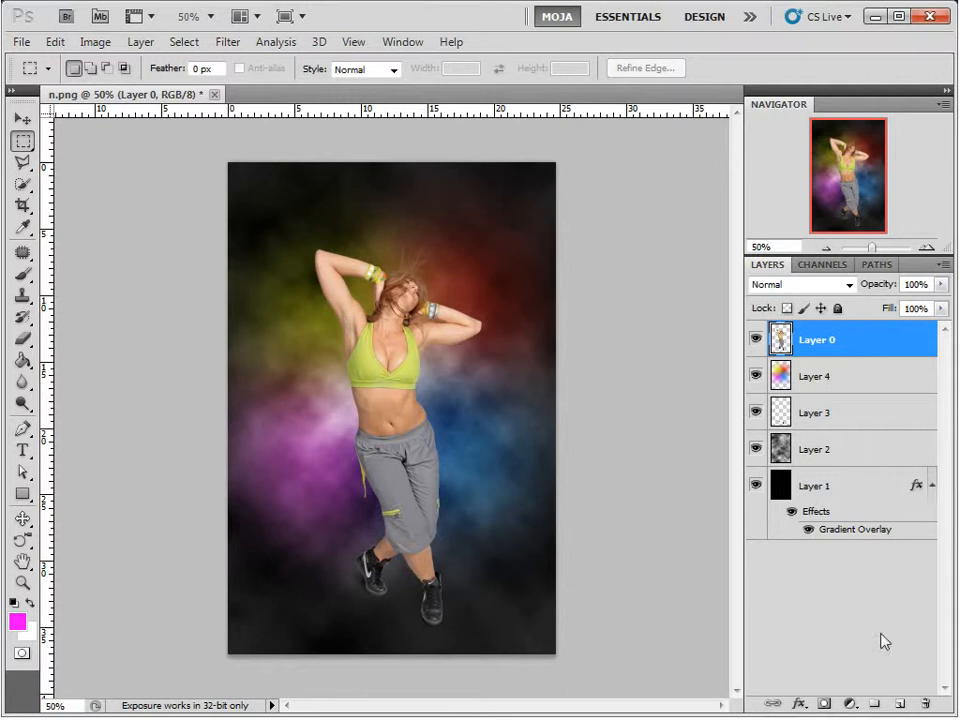
left_click(900, 705)
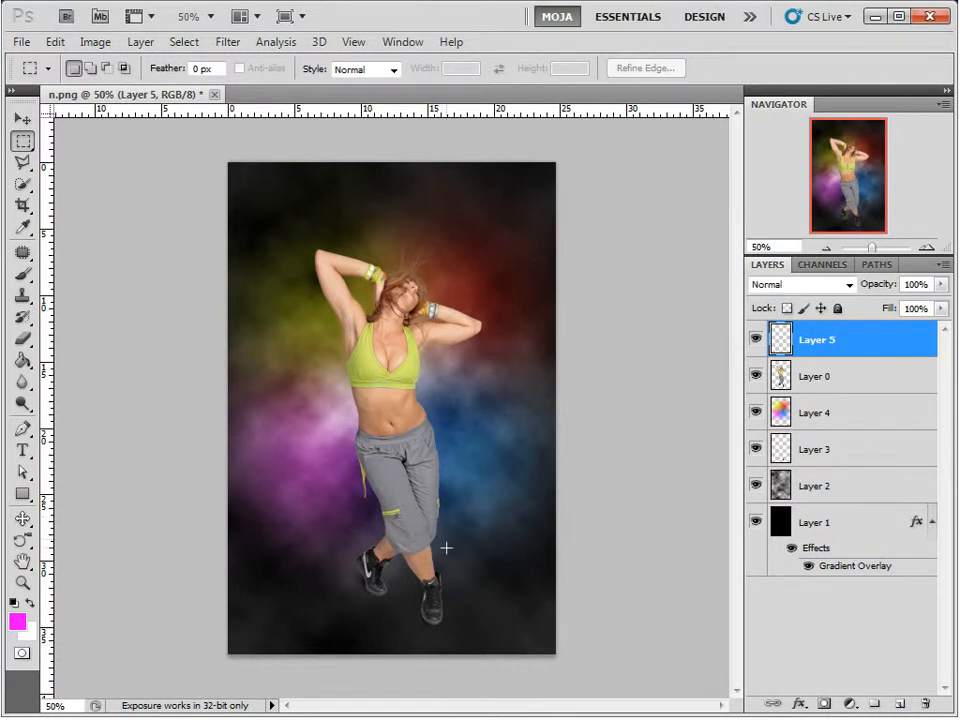
key("p")
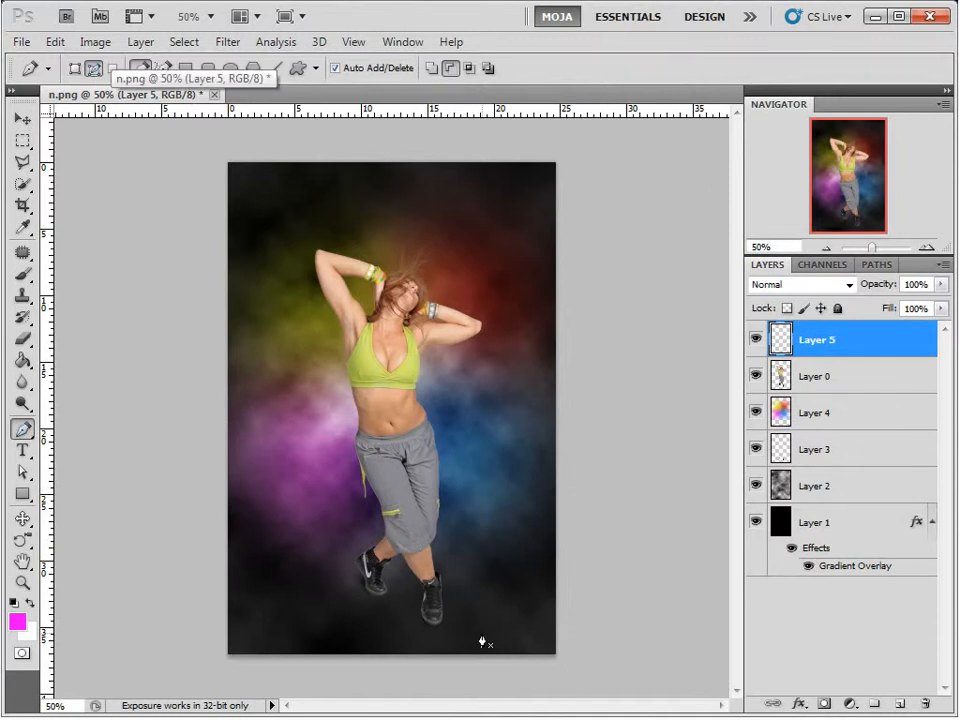
left_click_drag(413, 582, 440, 528)
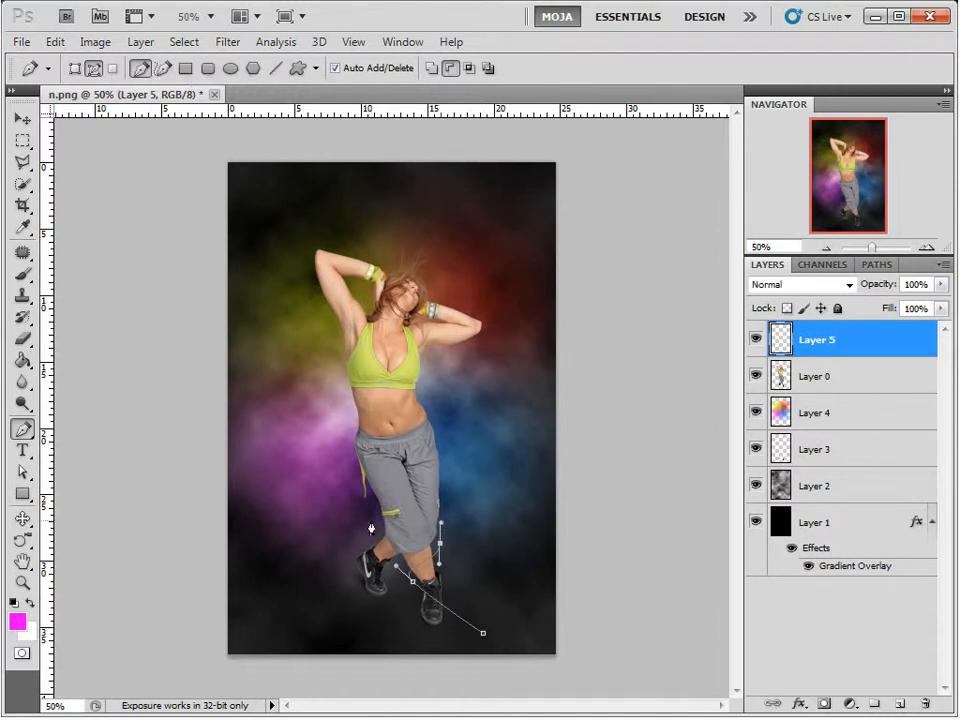
left_click_drag(368, 519, 368, 499)
left_click_drag(449, 456, 444, 441)
left_click_drag(424, 358, 426, 362)
left_click_drag(328, 327, 327, 312)
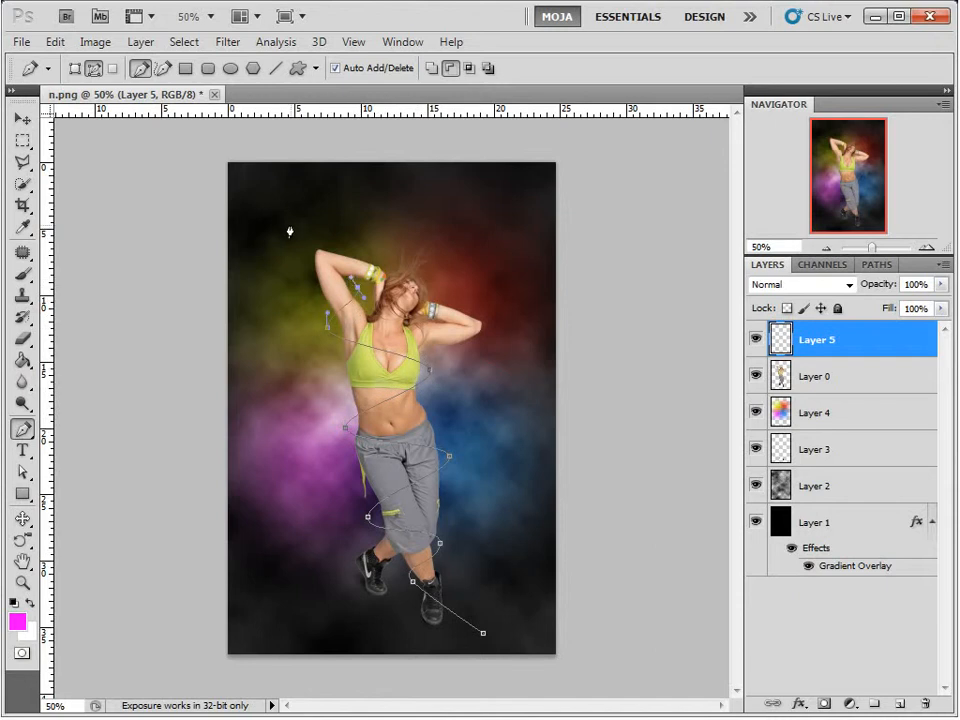
left_click_drag(276, 214, 262, 183)
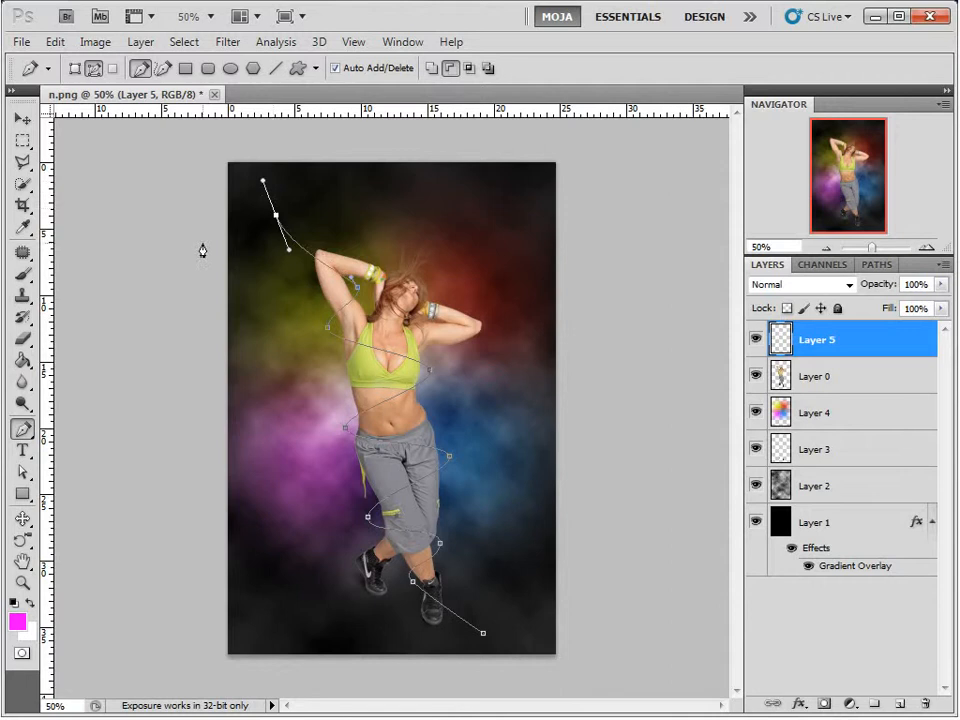
- Set the Brush tool to a size of 18 px with 100% hardness
key("b")
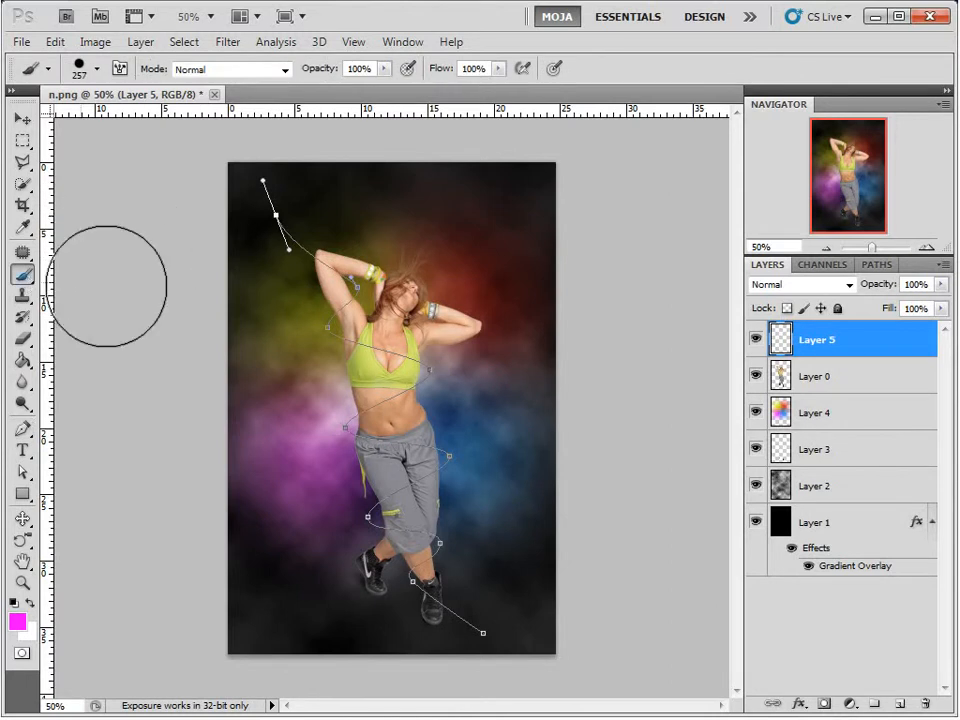
right_click(280, 256)
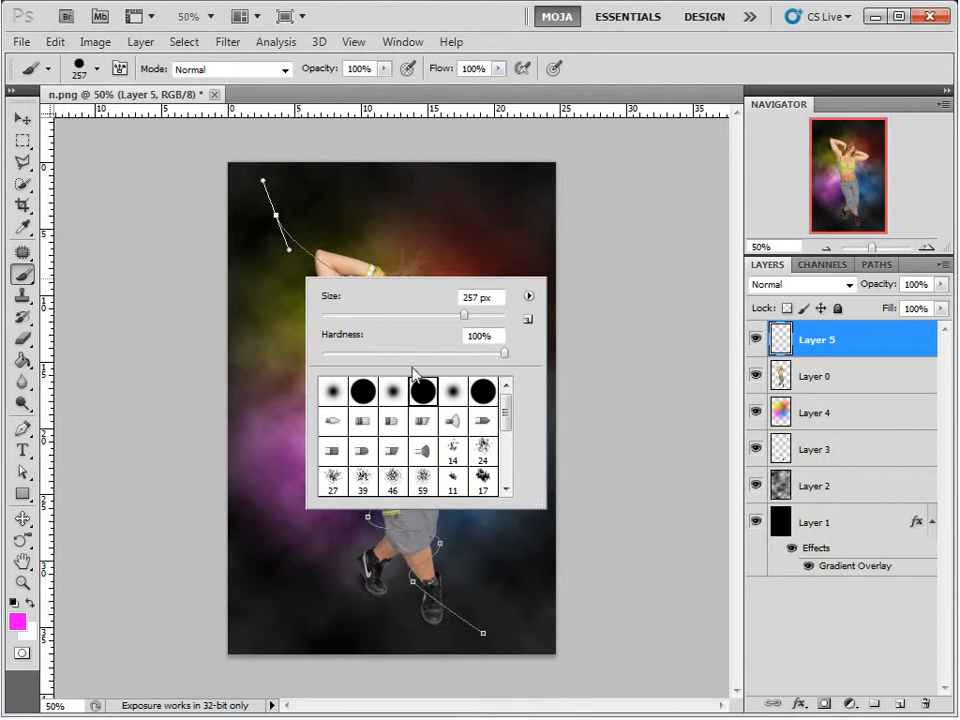
left_click(504, 353)
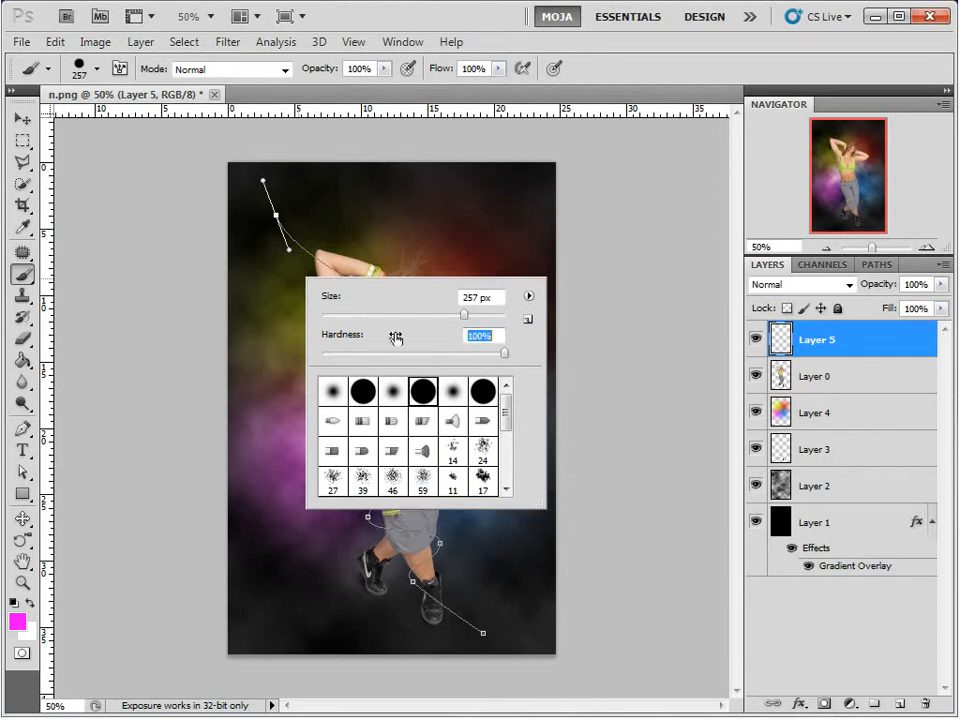
left_click(340, 315)
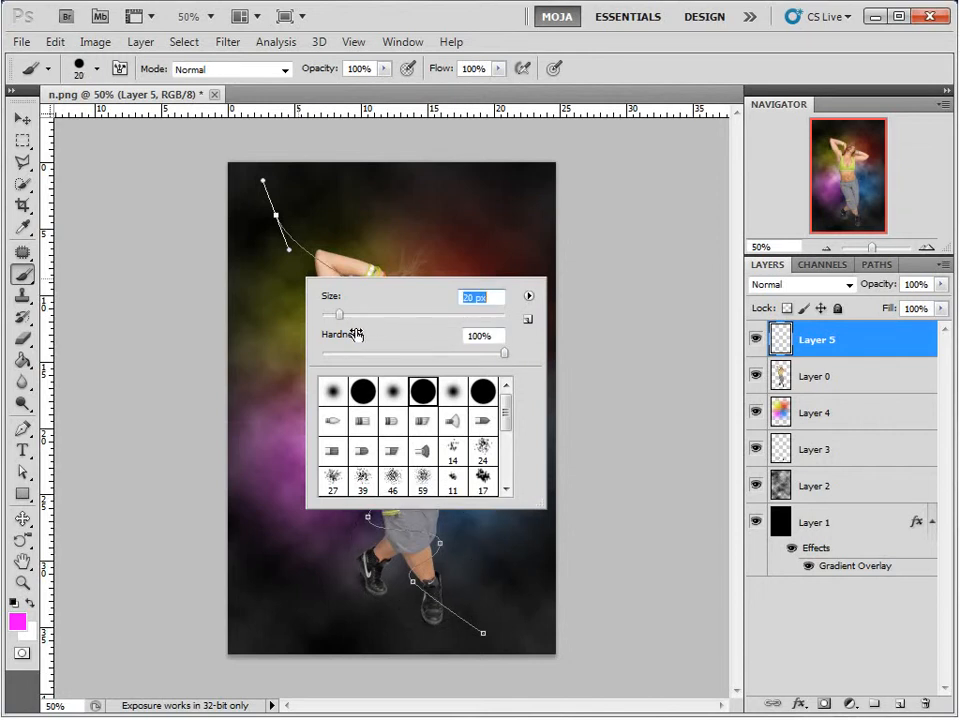
type("18")
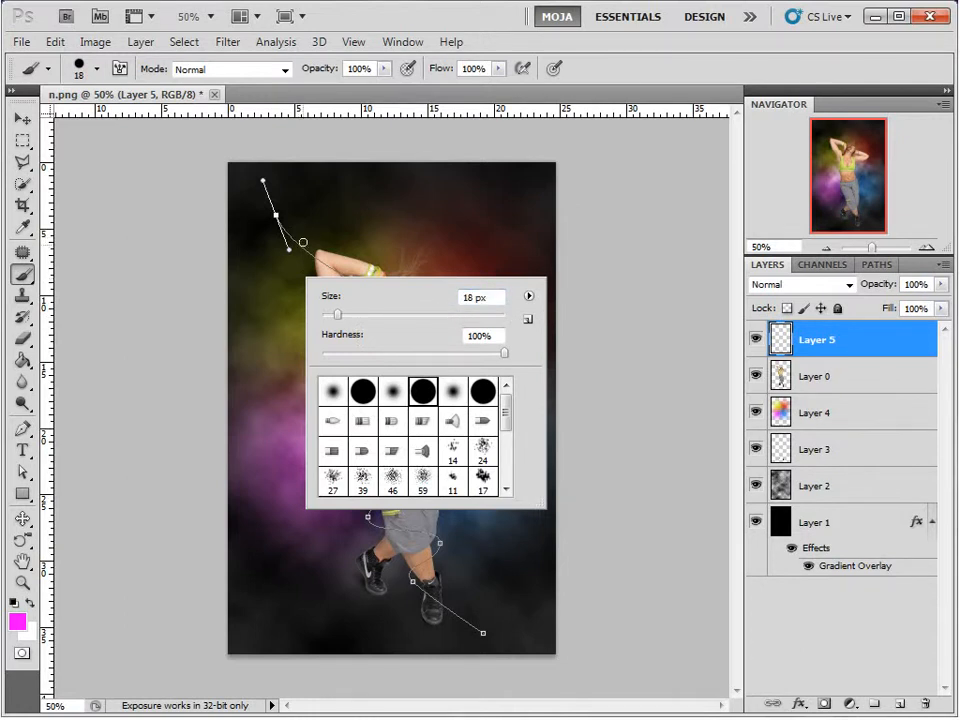
- Set the foreground colour to white (ffffff)
left_click(22, 140)
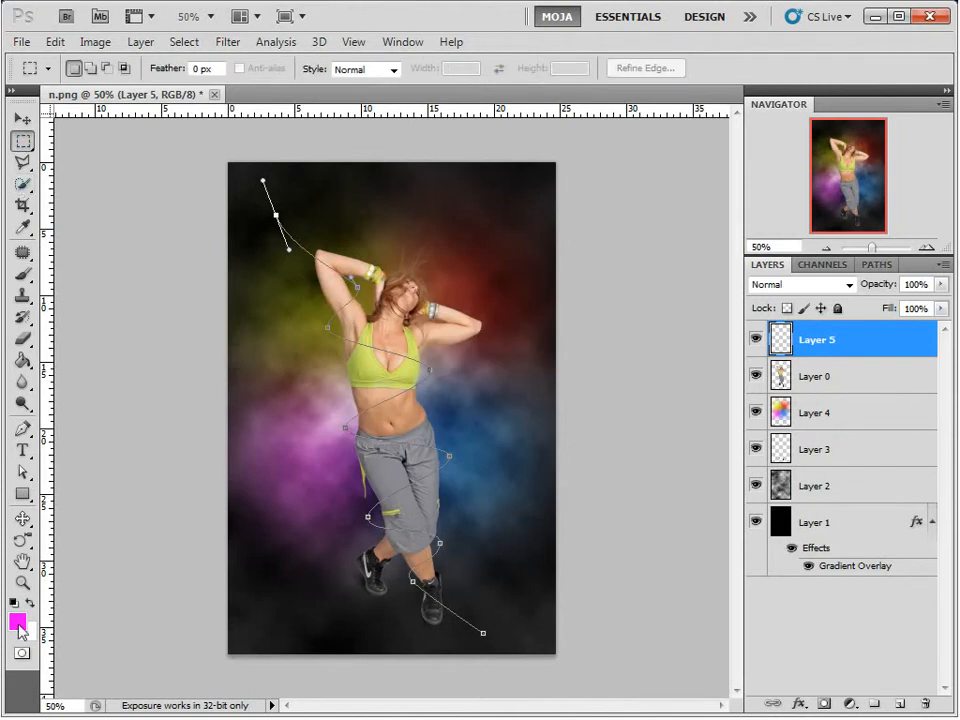
left_click(18, 624)
left_click(421, 122)
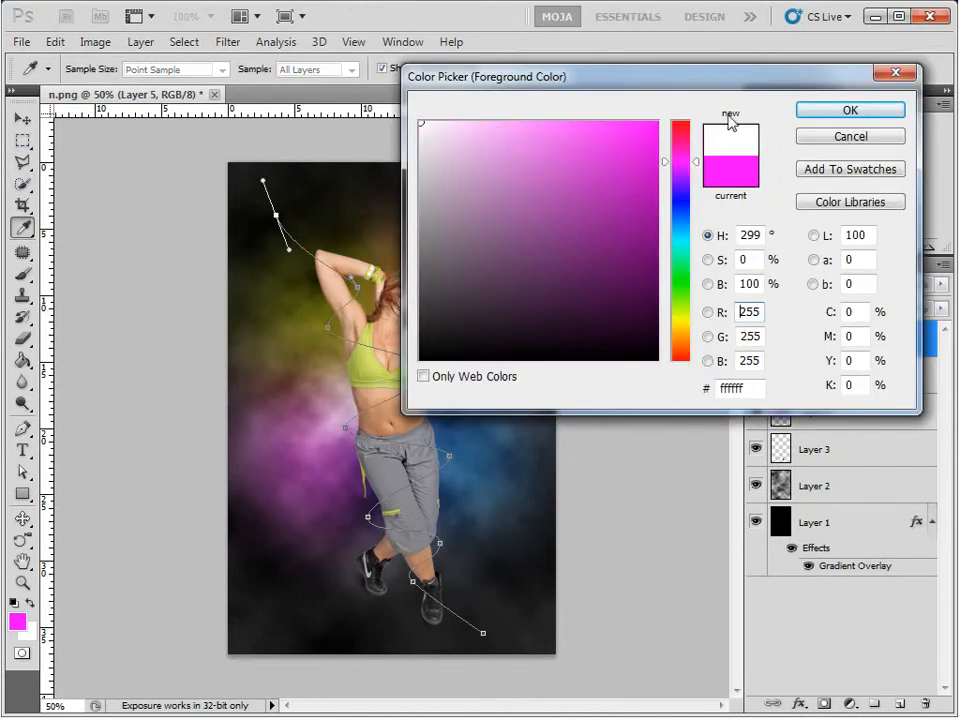
left_click(826, 112)
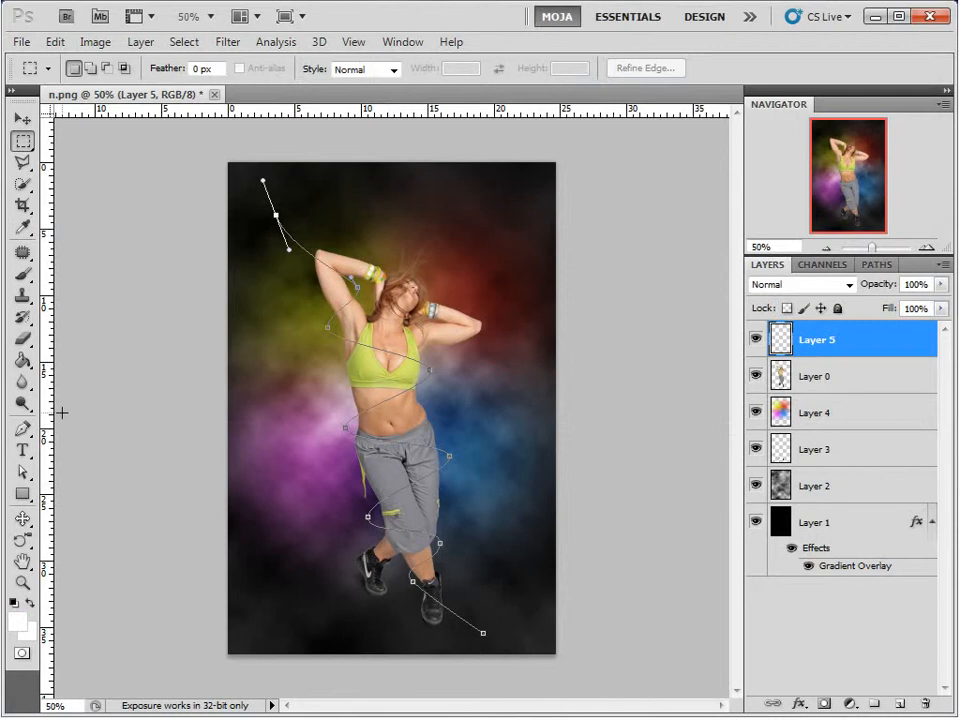
- Stroke the winding path with the Brush and Simulate Pressure enabled, and hide the path outline
key("p")
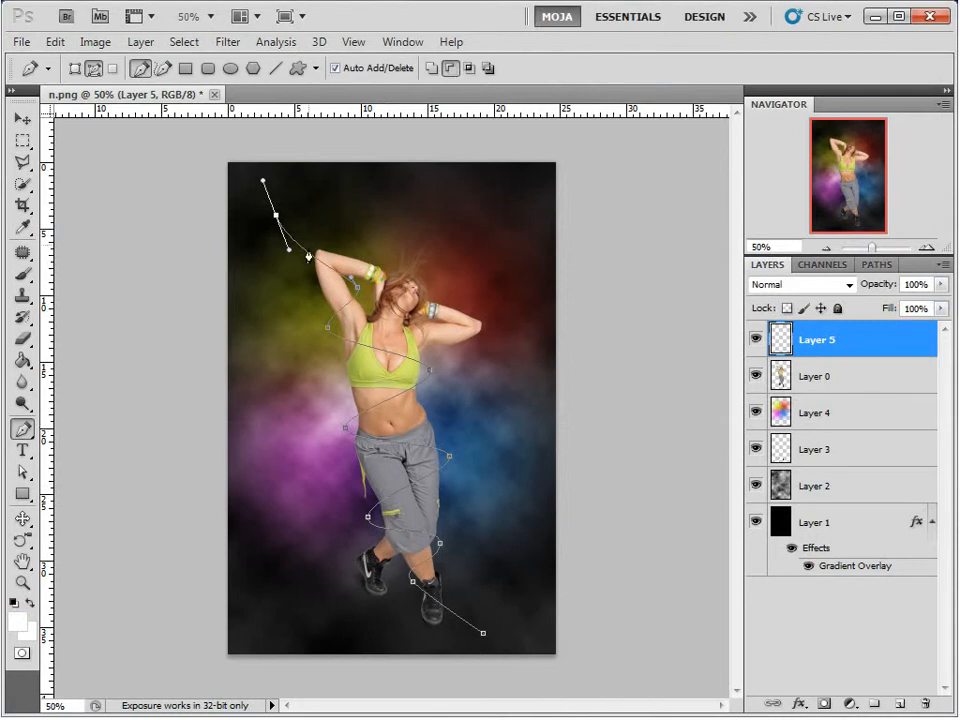
right_click(310, 260)
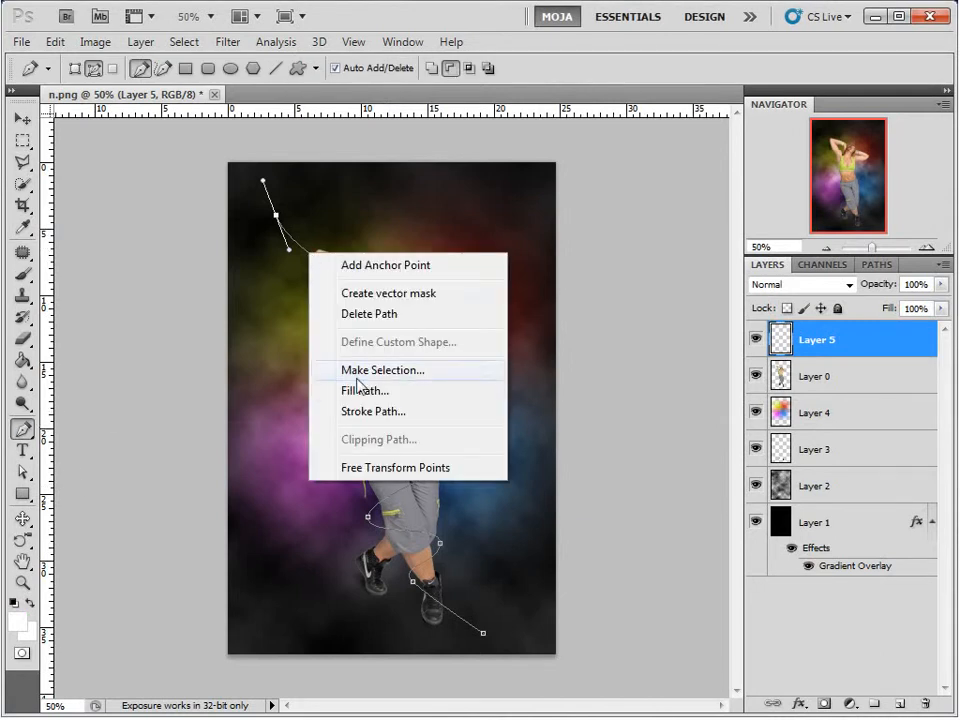
left_click(369, 413)
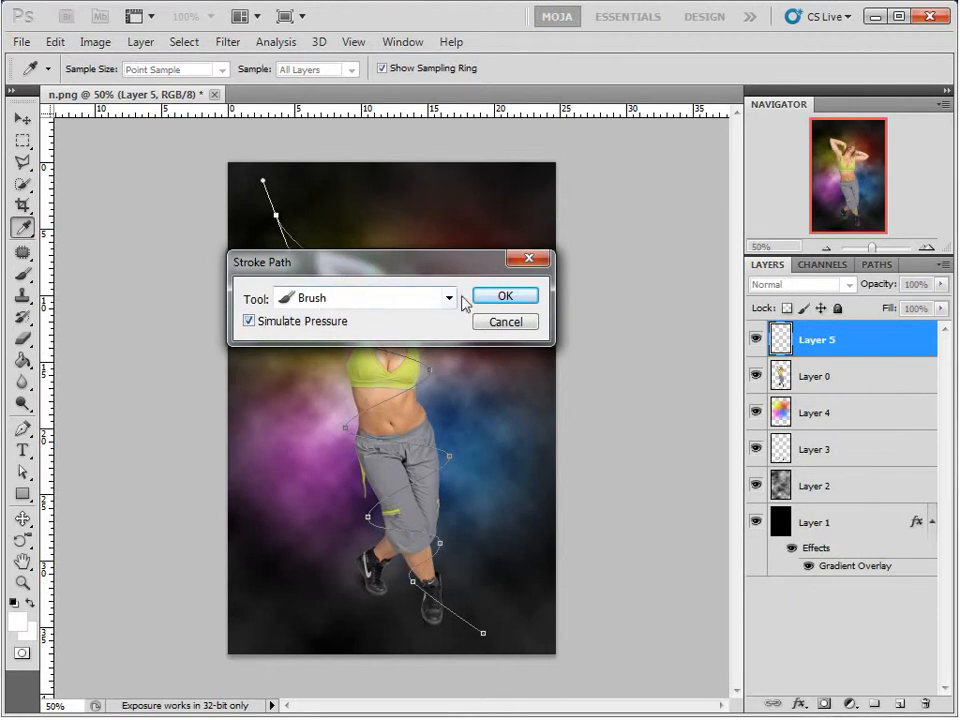
left_click(491, 299)
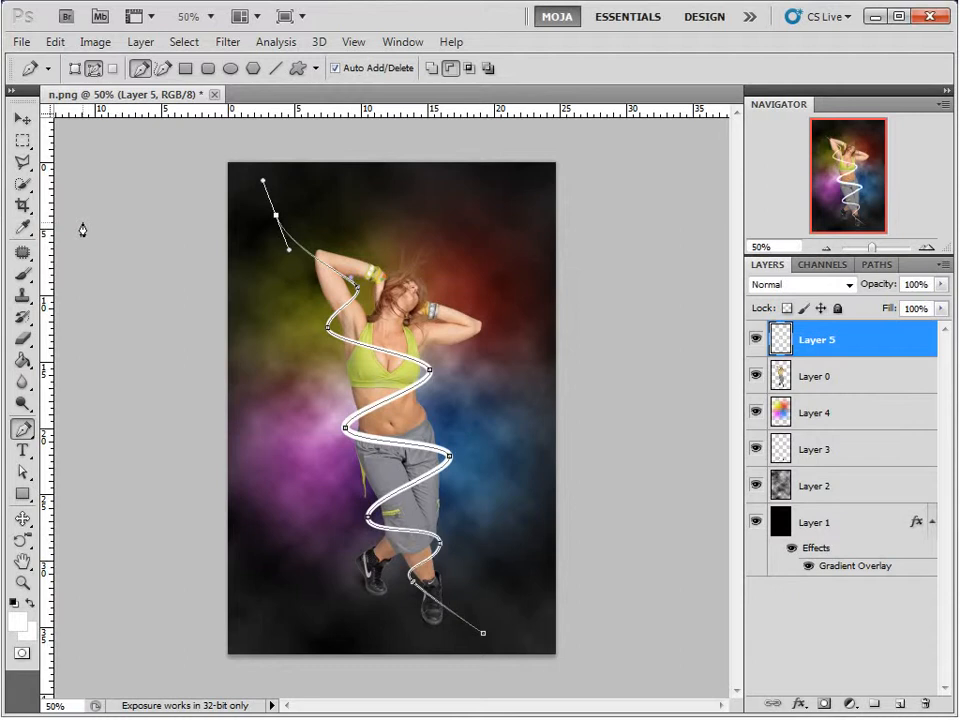
key("a")
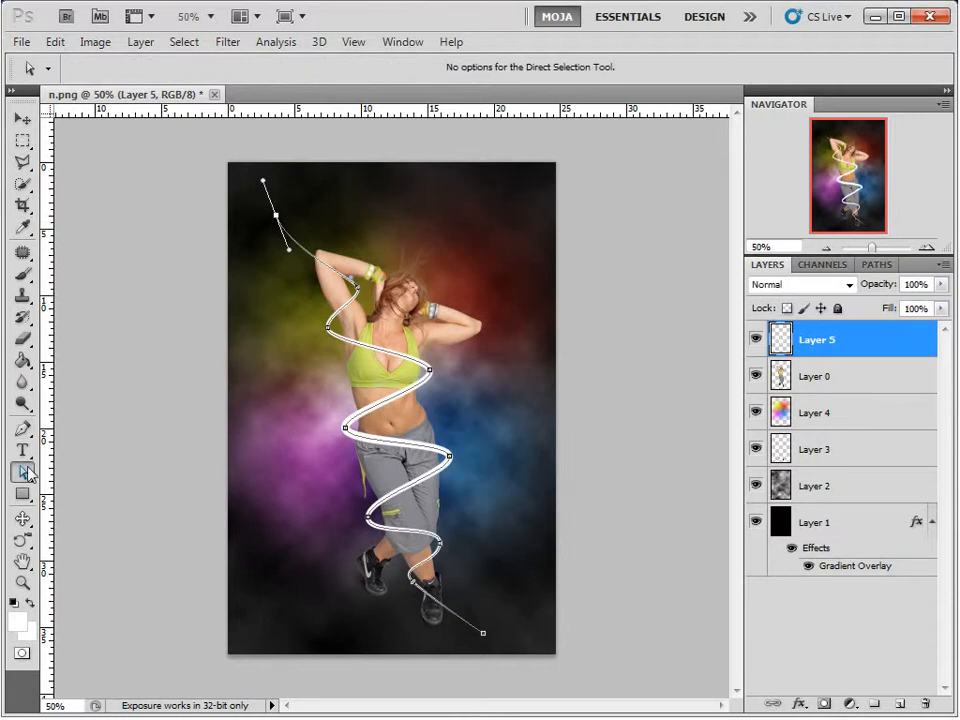
key("ctrl+h")
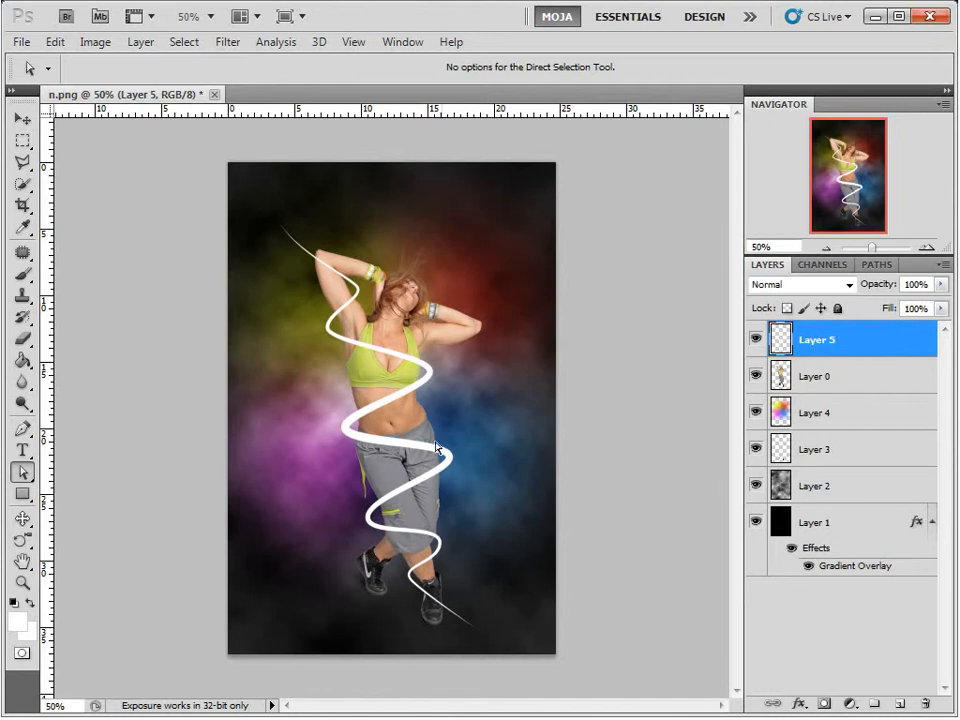
- Give the white spiral line's layer a bright yellow Inner Glow with Normal blend mode and a size of 10 px
key("z")
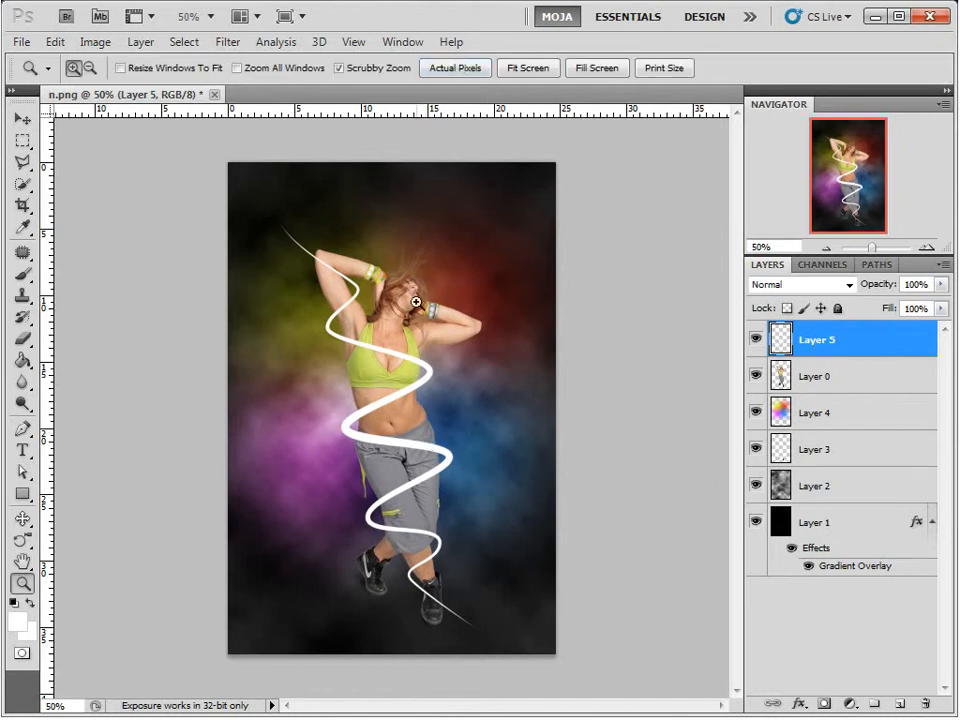
left_click(457, 68)
left_click_drag(450, 304, 410, 330)
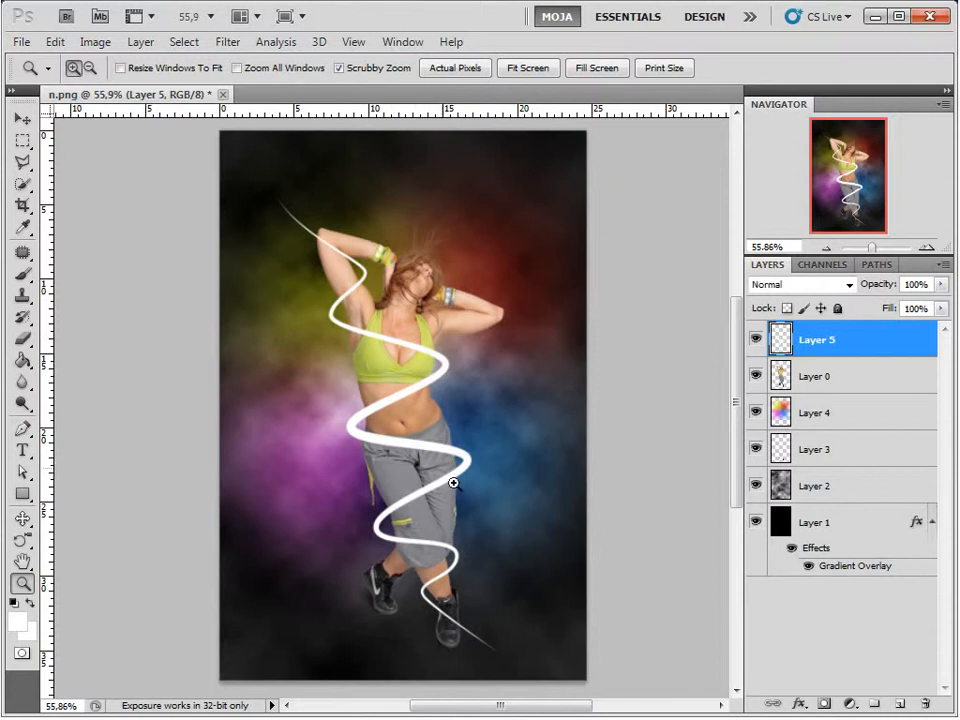
double_click(843, 340)
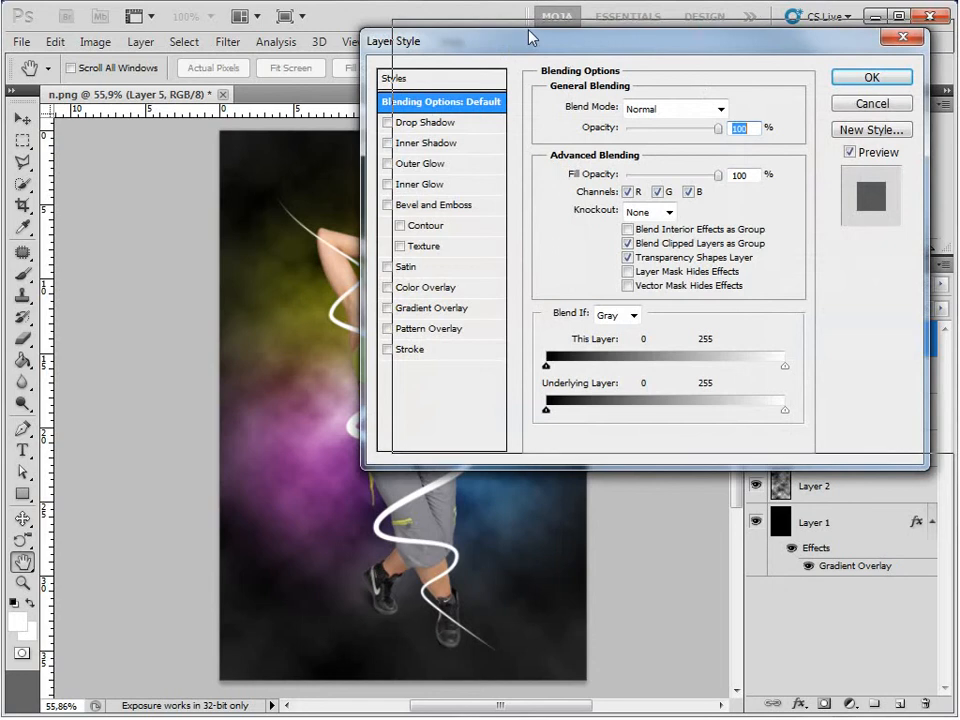
left_click_drag(505, 51, 530, 31)
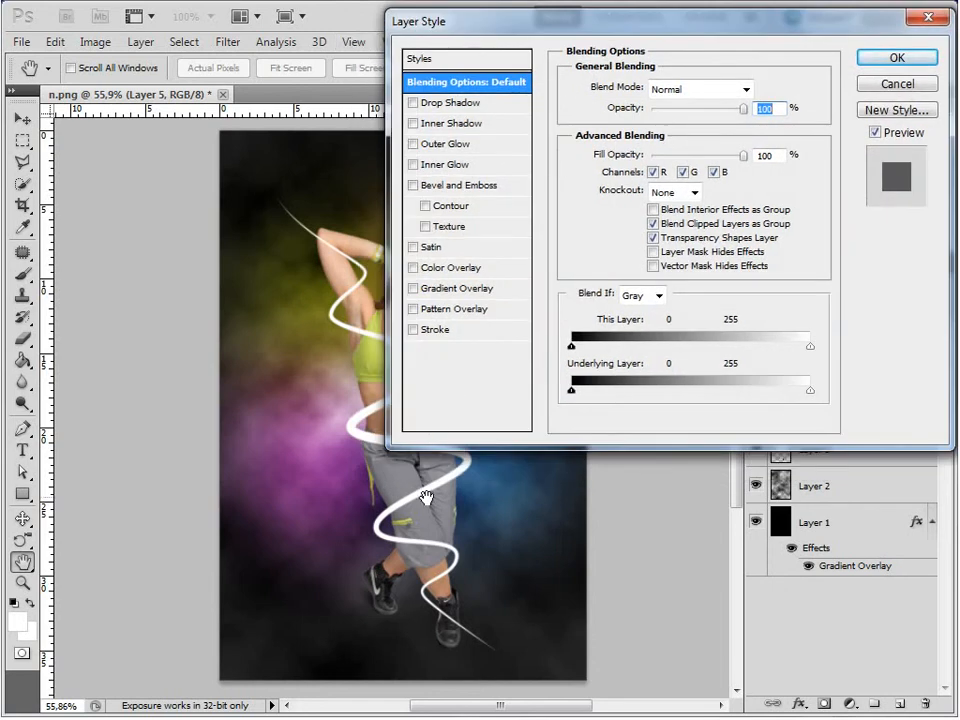
left_click(447, 166)
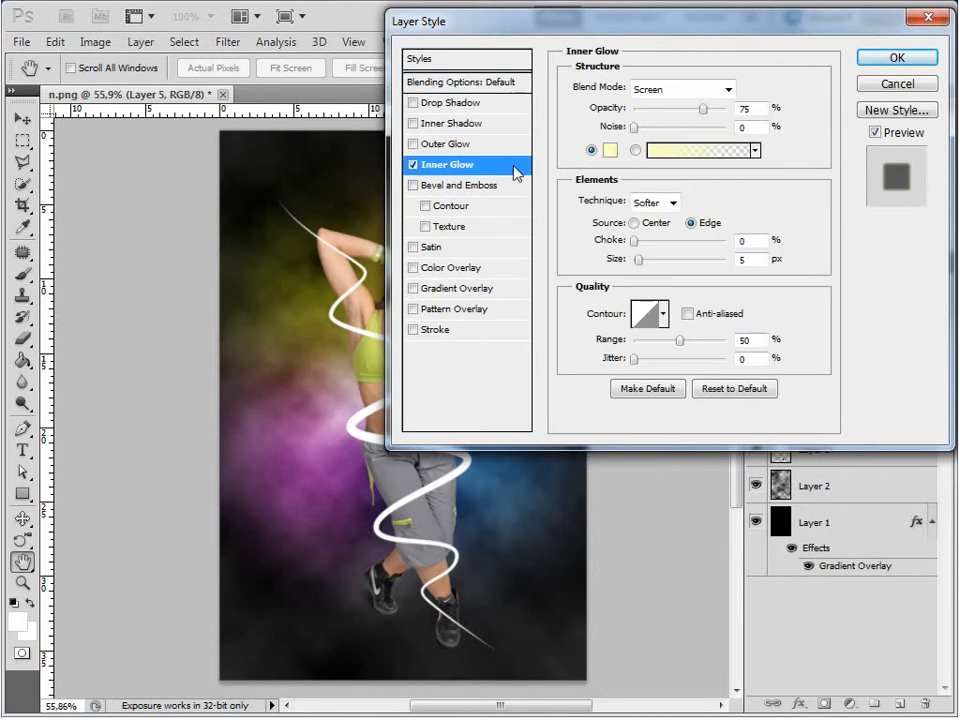
left_click(650, 90)
left_click(658, 110)
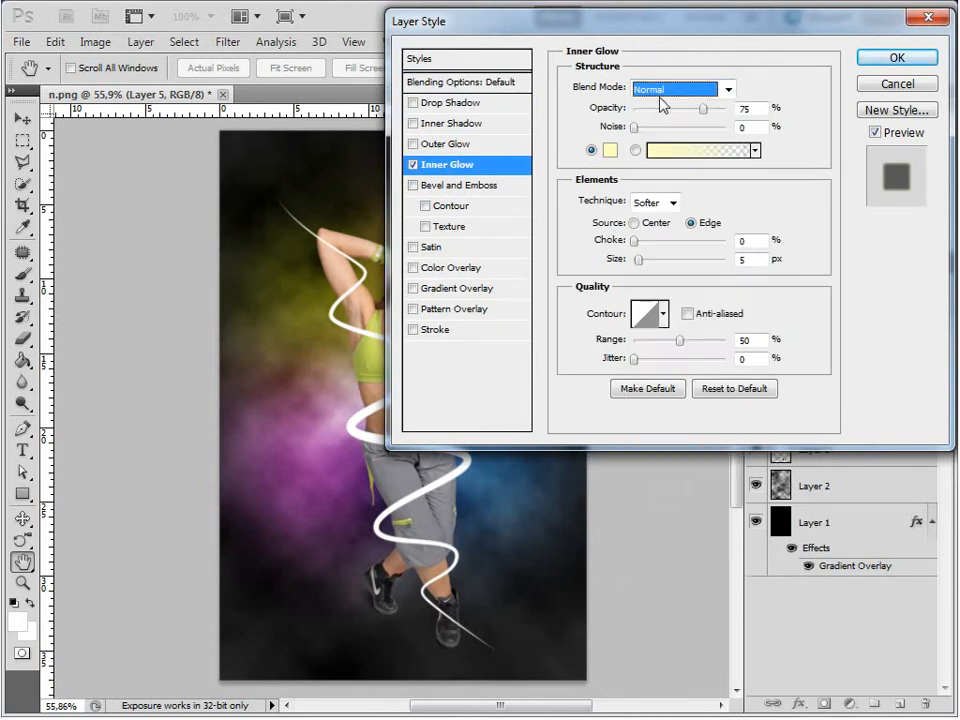
left_click(610, 151)
left_click_drag(611, 163, 657, 136)
left_click(848, 108)
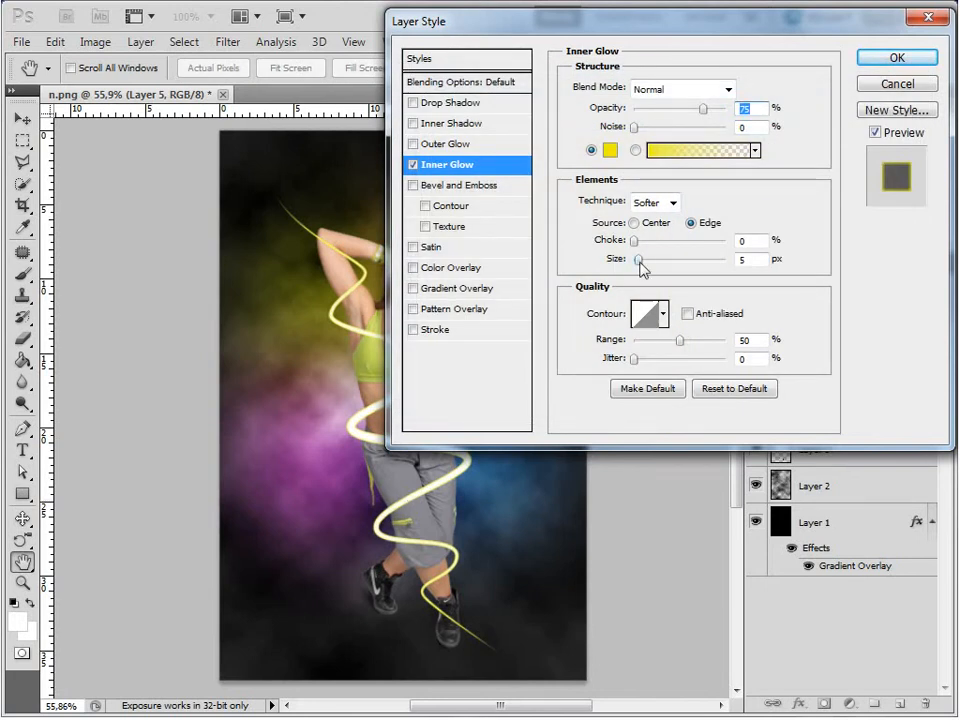
left_click_drag(640, 259, 644, 260)
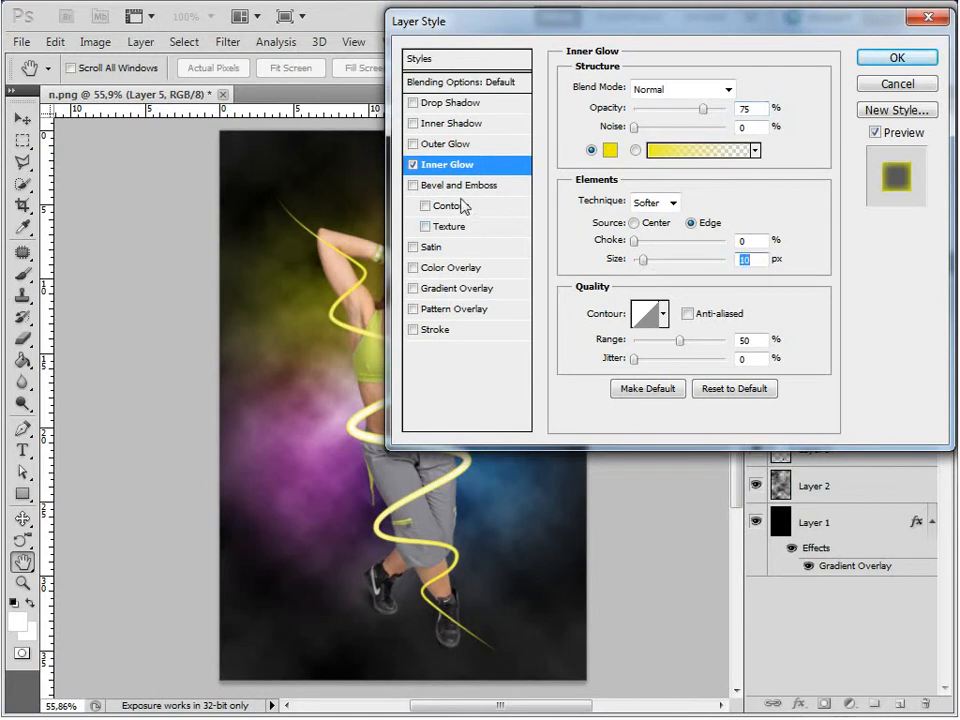
- Add a bright yellow Outer Glow with a size of 29 px to the spiral line and apply the layer style
left_click(452, 146)
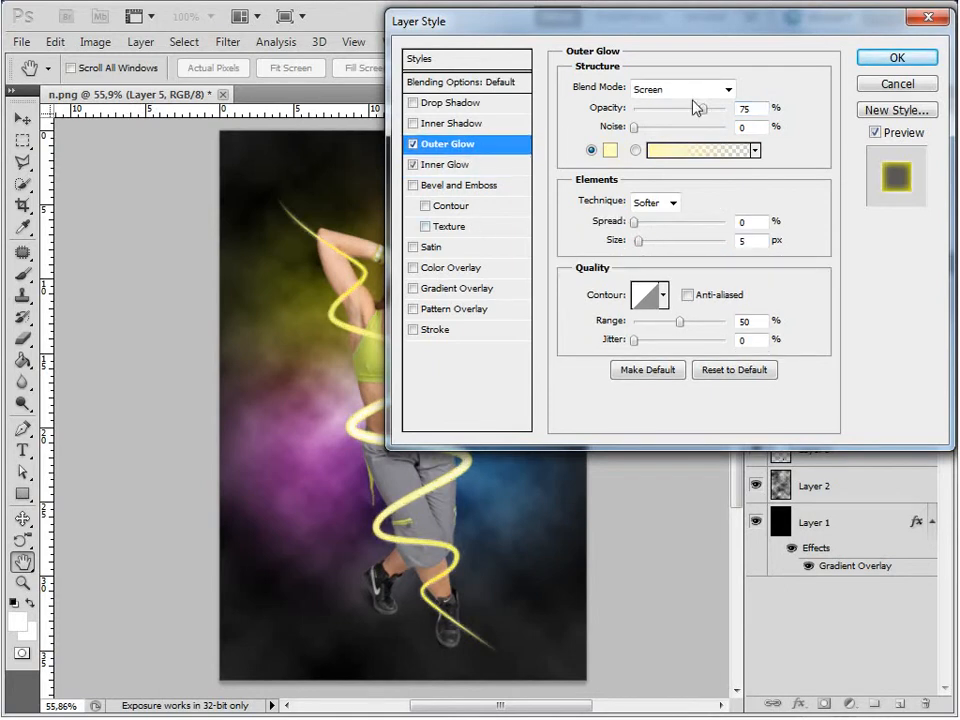
left_click_drag(637, 241, 650, 243)
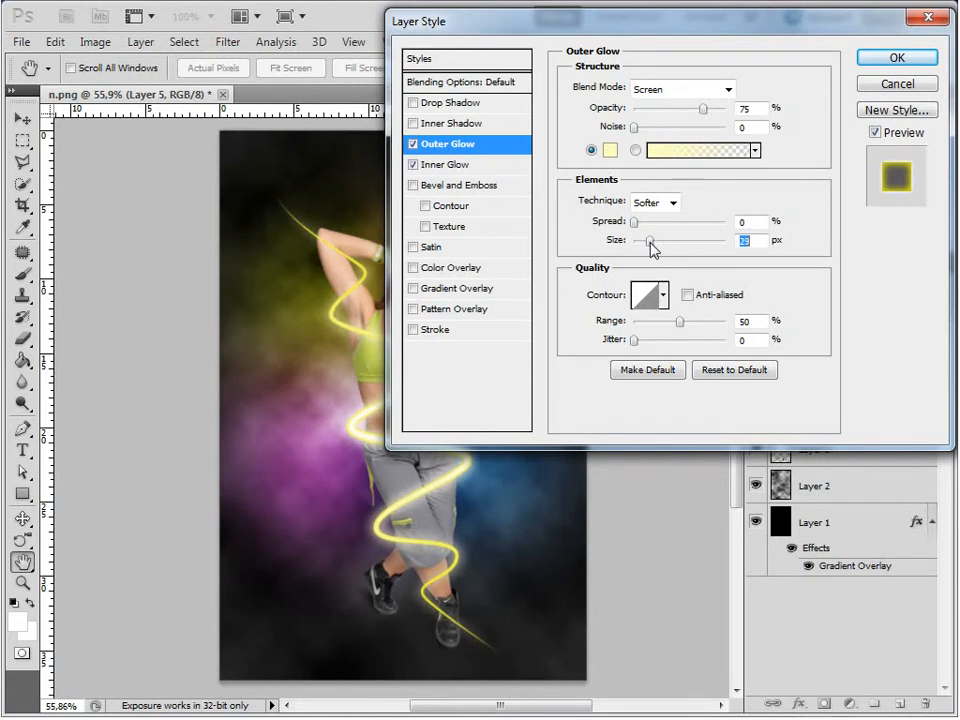
left_click(610, 150)
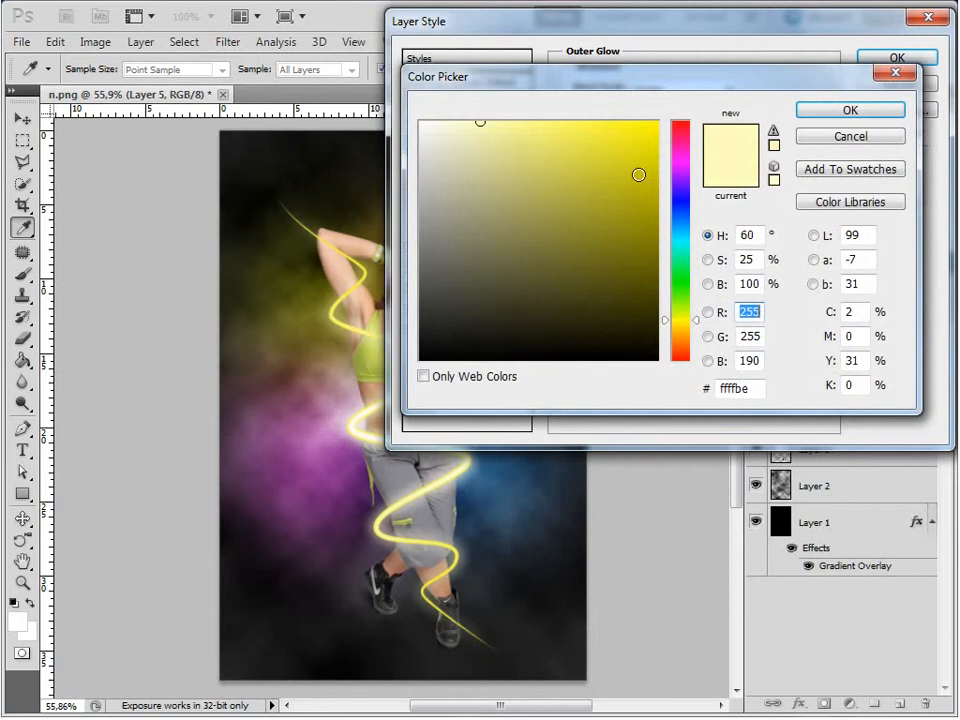
left_click(653, 150)
left_click(658, 127)
left_click(853, 111)
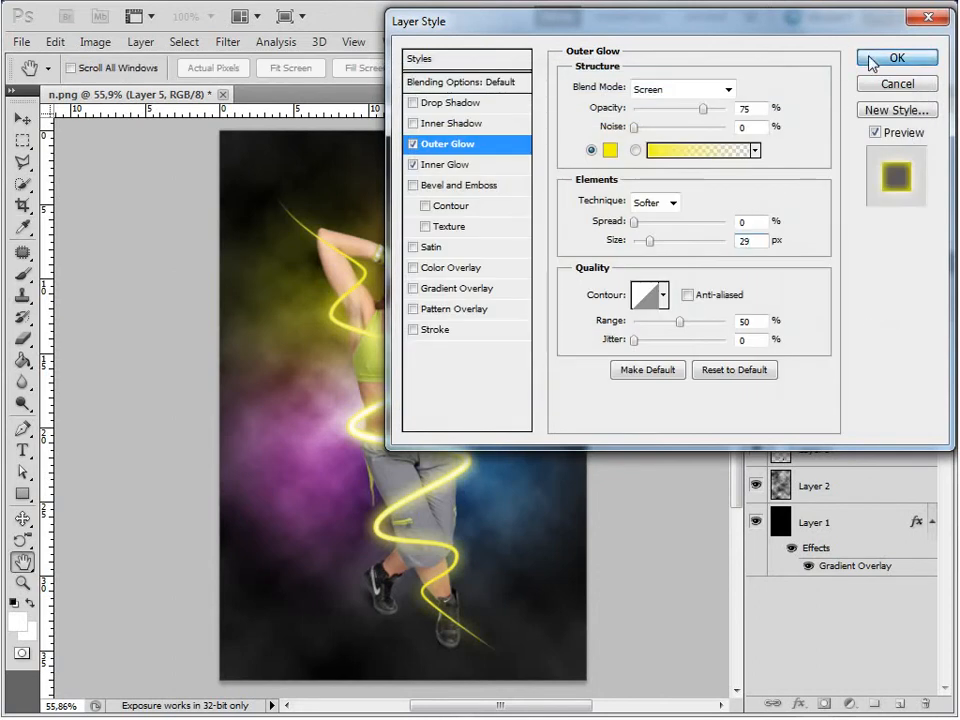
left_click(872, 58)
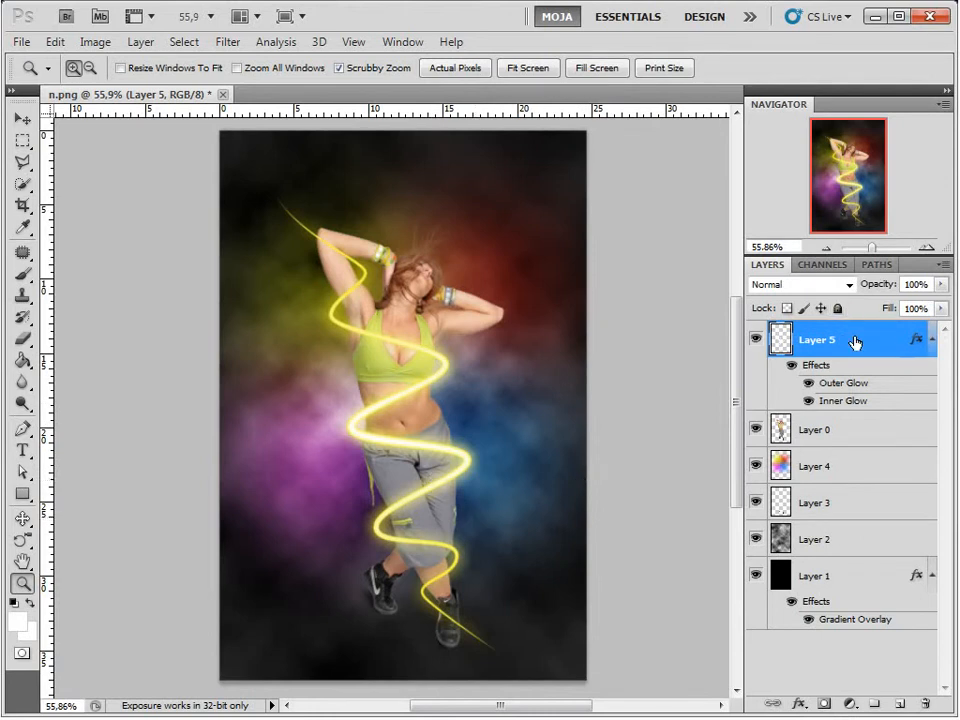
- Add a layer mask to the neon line's Layer 5 and set the 18 px brush to 94% hardness
left_click(824, 703)
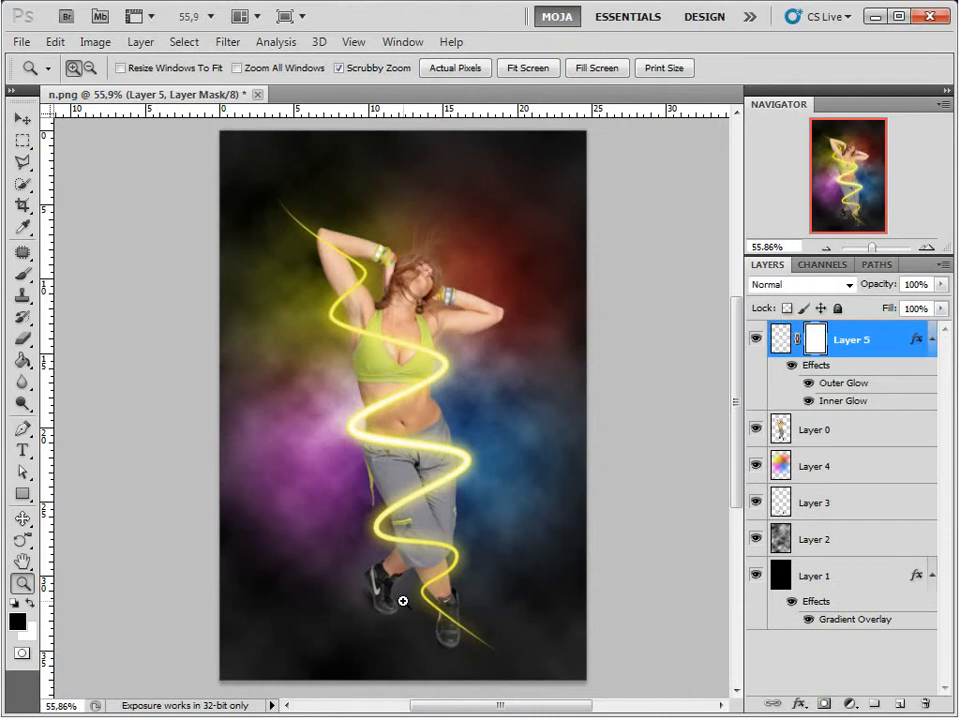
mouse_move(437, 574)
left_mouse_down()
mouse_move(482, 656)
mouse_move(521, 681)
left_mouse_up()
scroll(414, 332, "down", 3)
key("b")
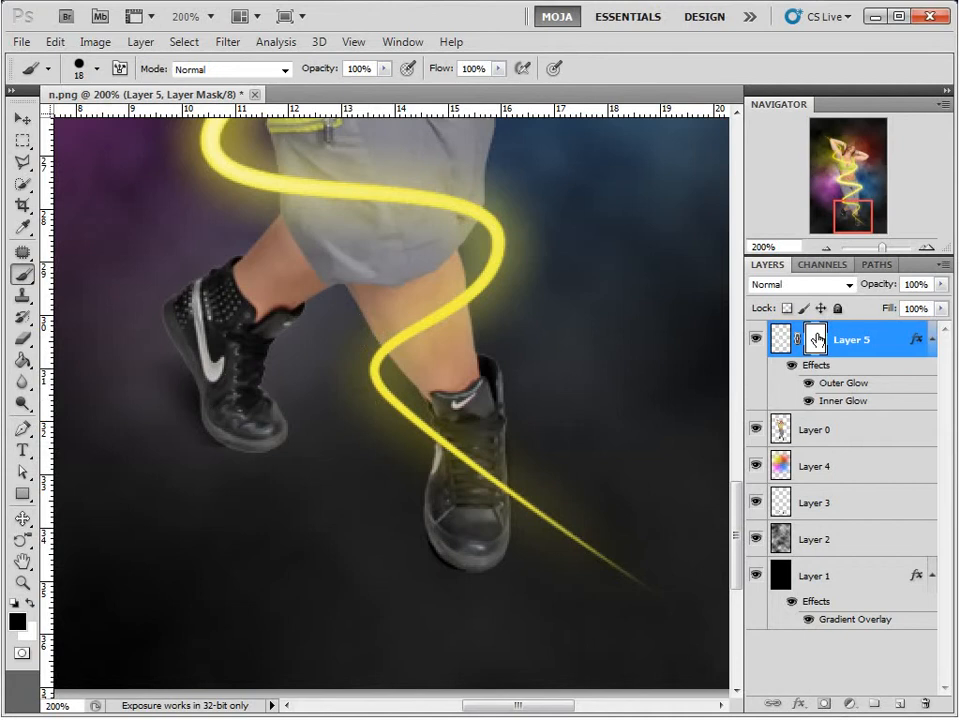
right_click(450, 316)
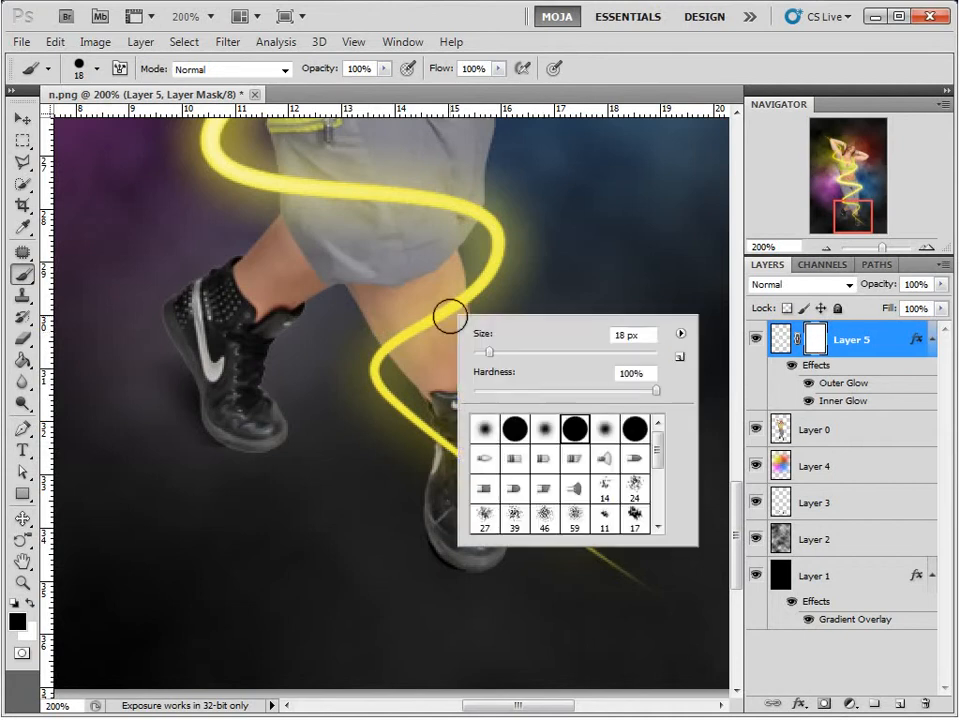
left_click_drag(655, 396, 650, 397)
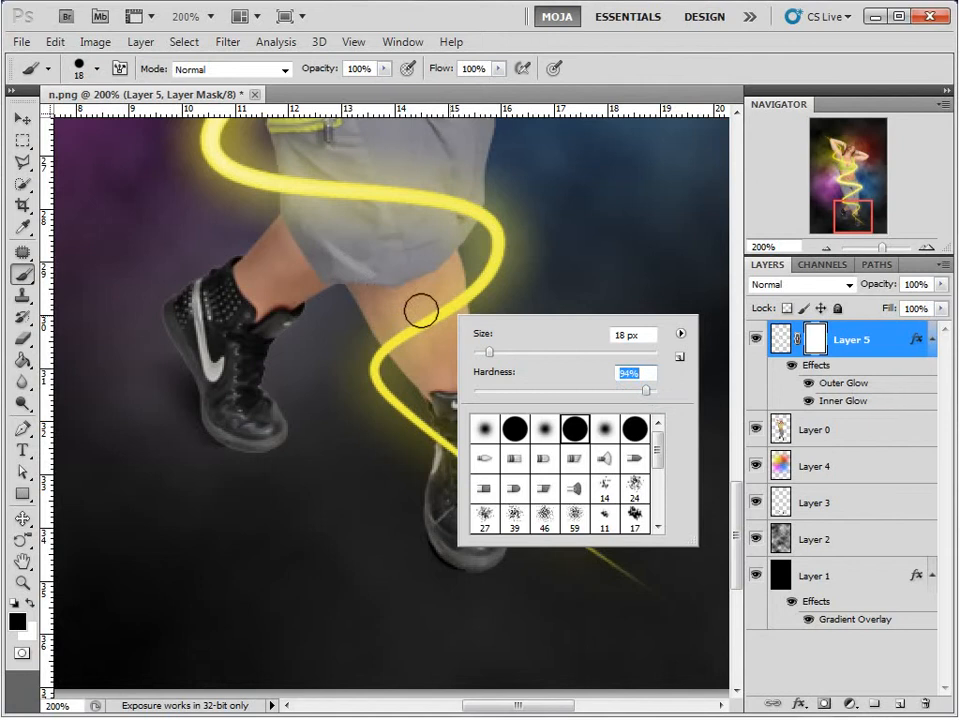
- Paint black on the mask to hide the neon line across the lower leg, keeping the parts beside it
left_click(405, 343)
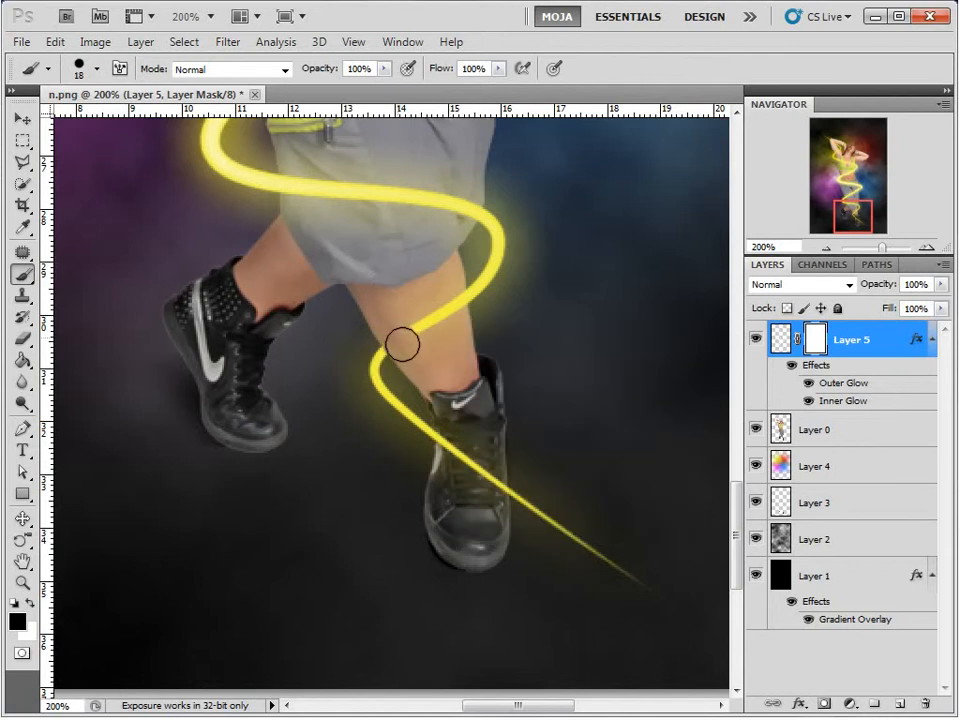
left_click_drag(398, 343, 448, 291)
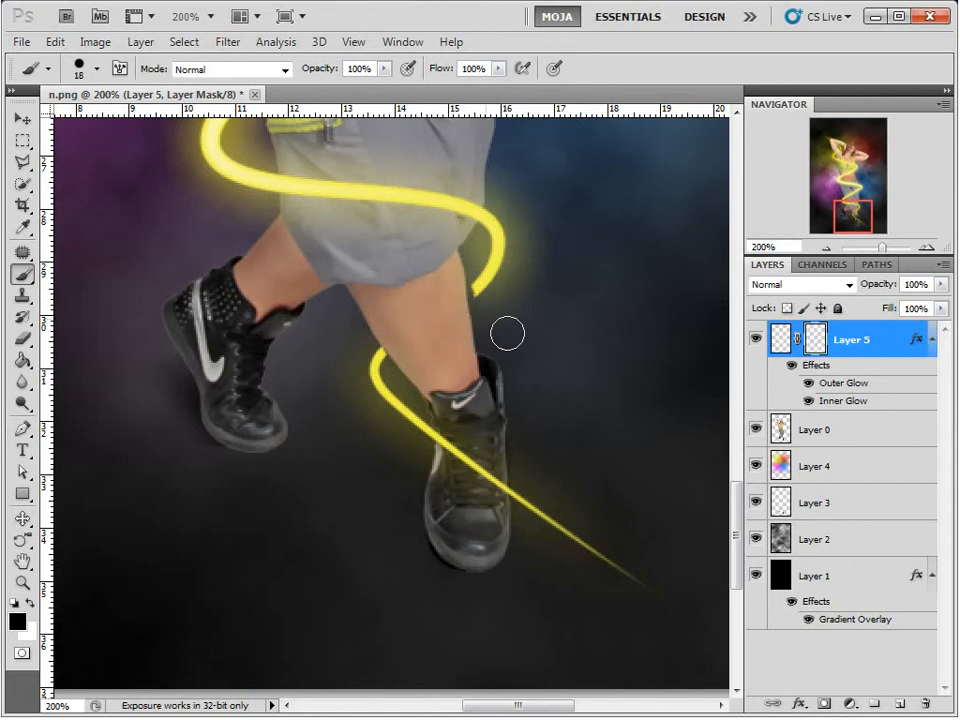
key("x")
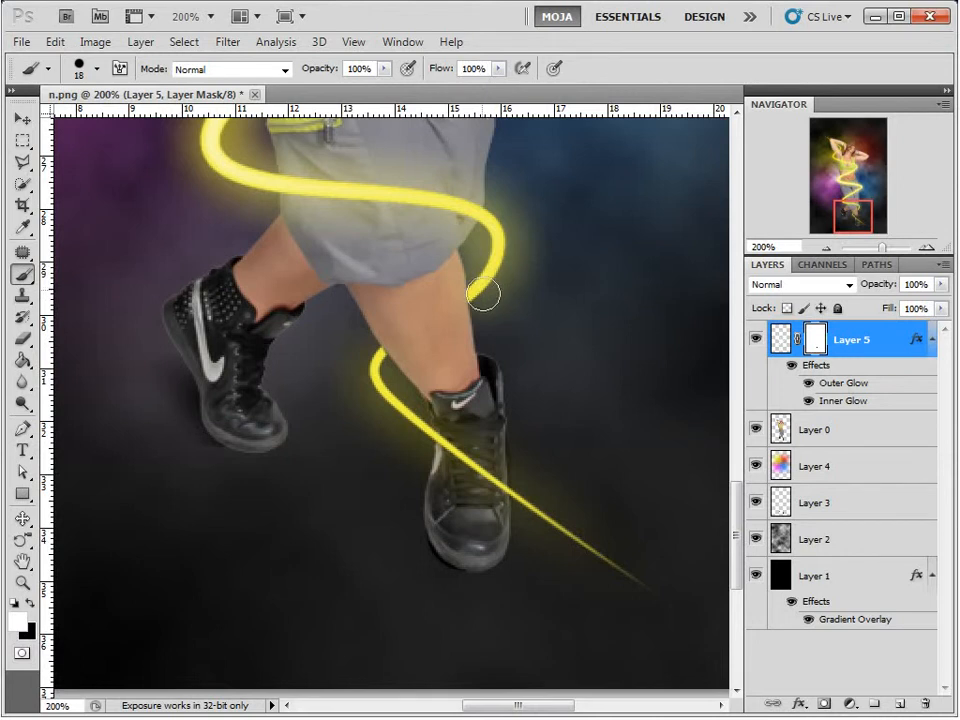
- Mask out the neon segment crossing the trousers so the line passes behind the thighs, and clean up the edge beside them
scroll(302, 459, "up", 5)
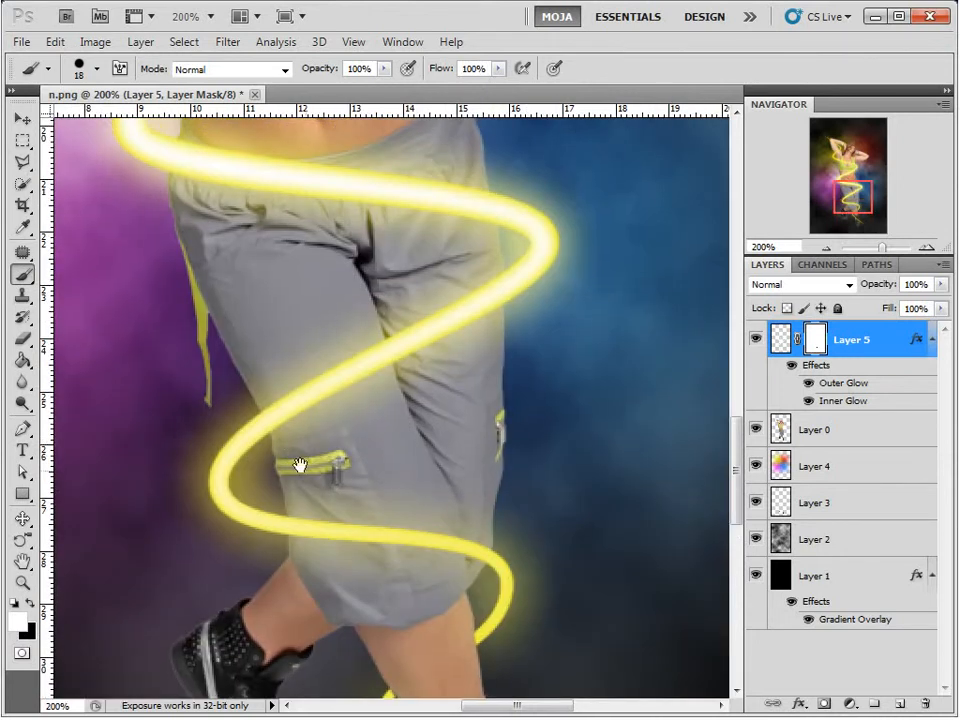
key("x")
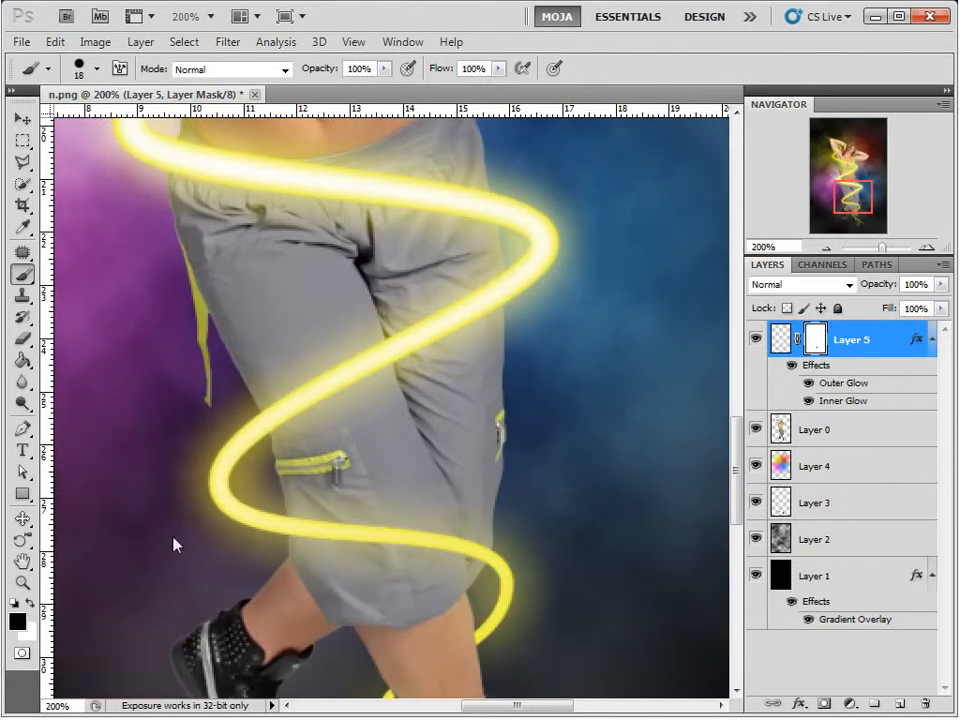
mouse_move(285, 428)
left_mouse_down()
mouse_move(276, 392)
mouse_move(303, 401)
mouse_move(349, 366)
mouse_move(423, 333)
mouse_move(469, 288)
mouse_move(442, 345)
mouse_move(486, 269)
mouse_move(486, 314)
mouse_move(499, 268)
mouse_move(496, 299)
left_mouse_up()
key("x")
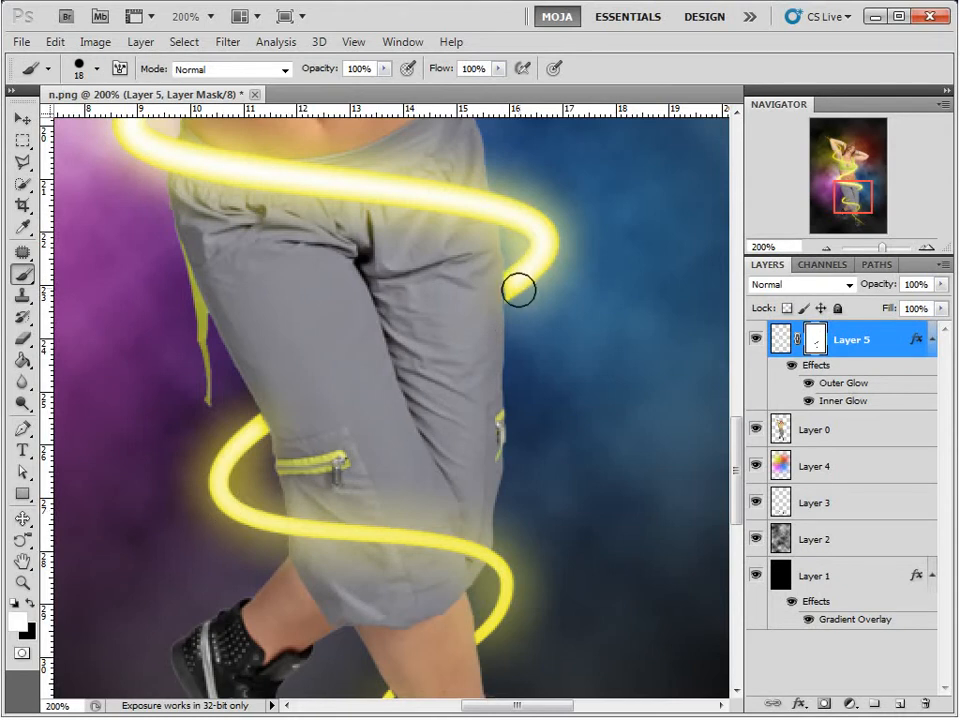
key("x")
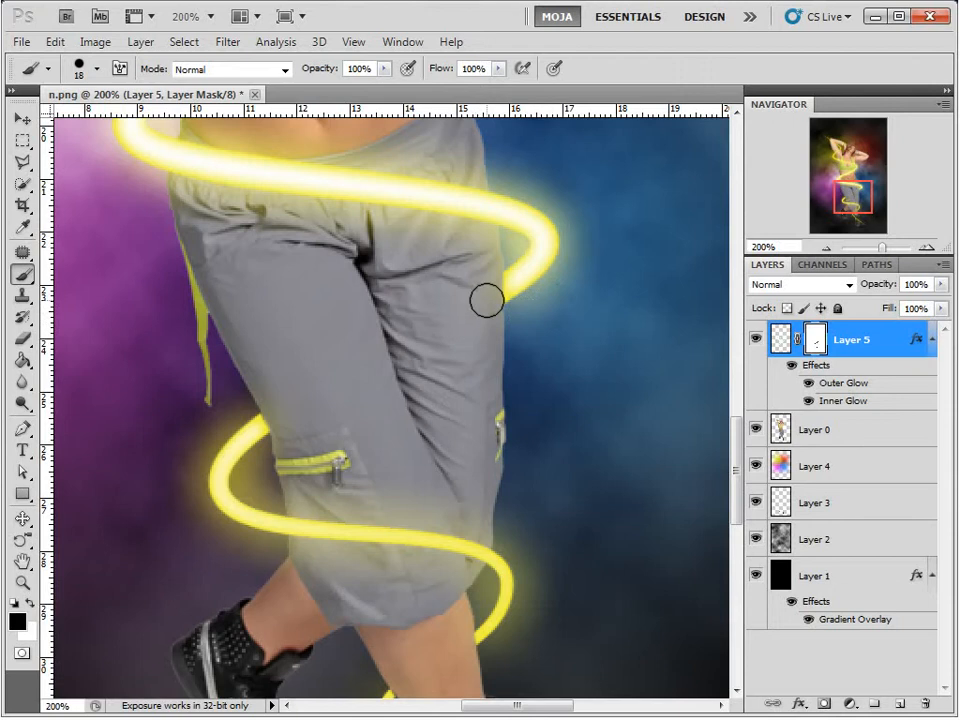
key("x")
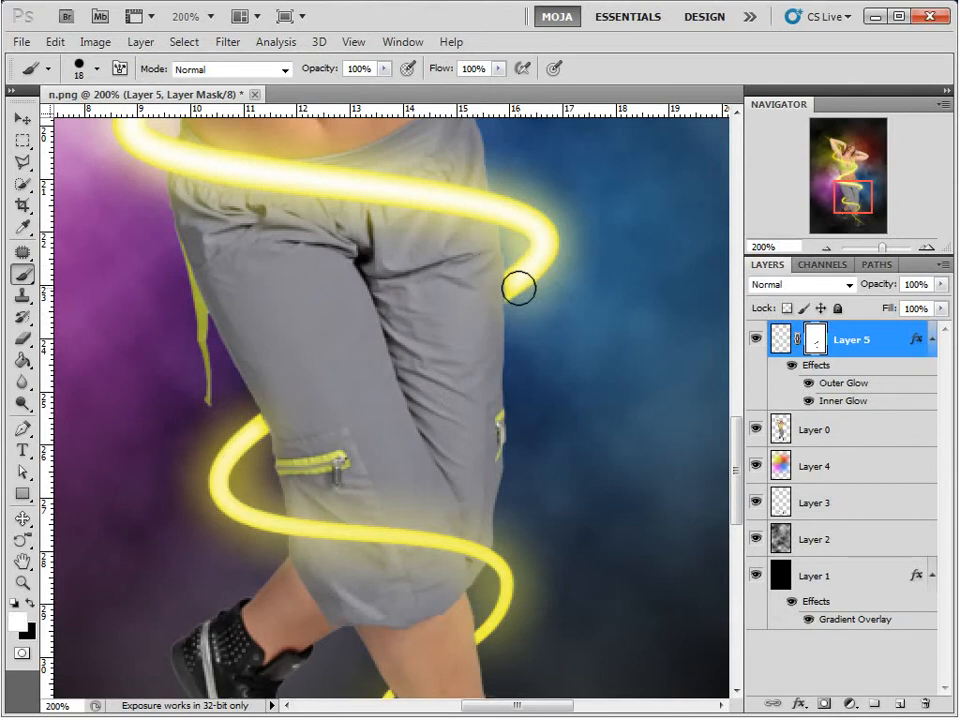
- Mask out the diagonal neon segment crossing the dancer's bare waist so it runs behind her body
left_click_drag(295, 179, 392, 536)
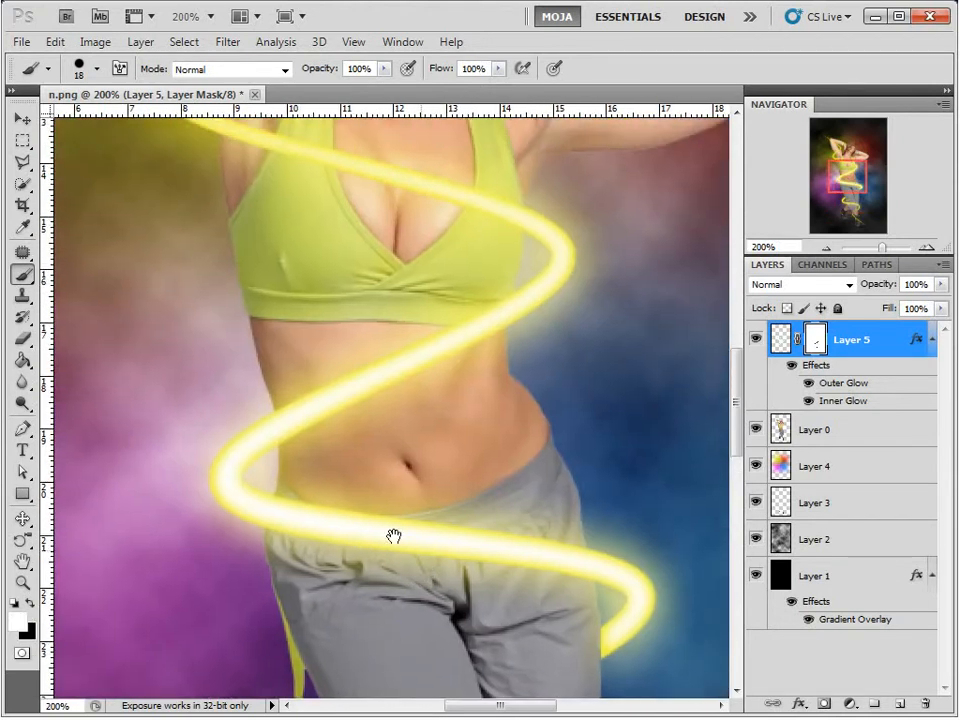
key("x")
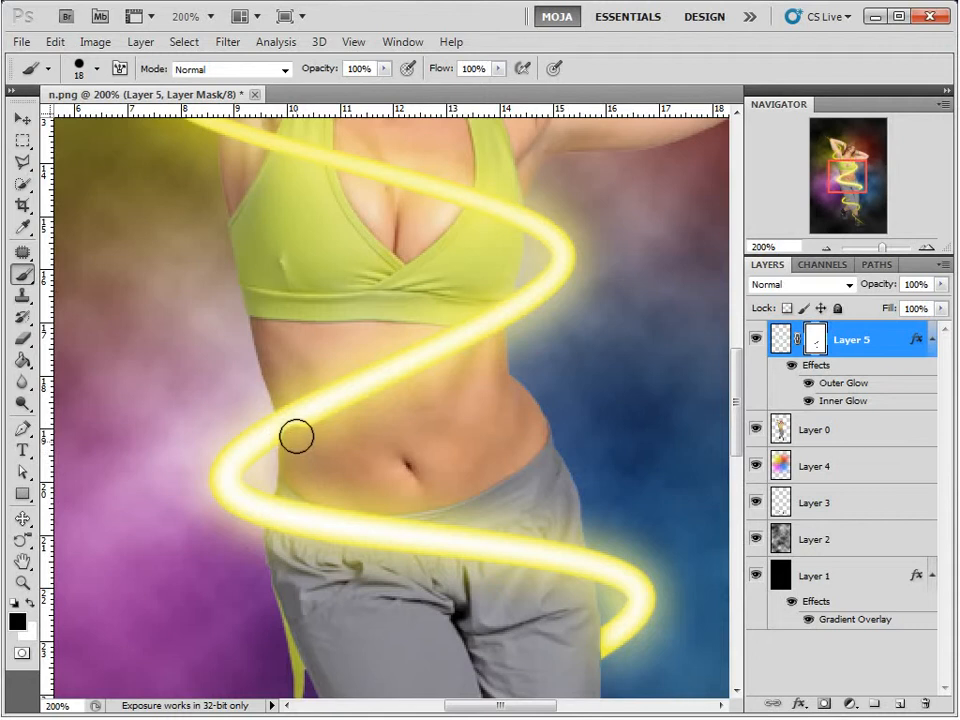
left_click_drag(296, 426, 291, 396)
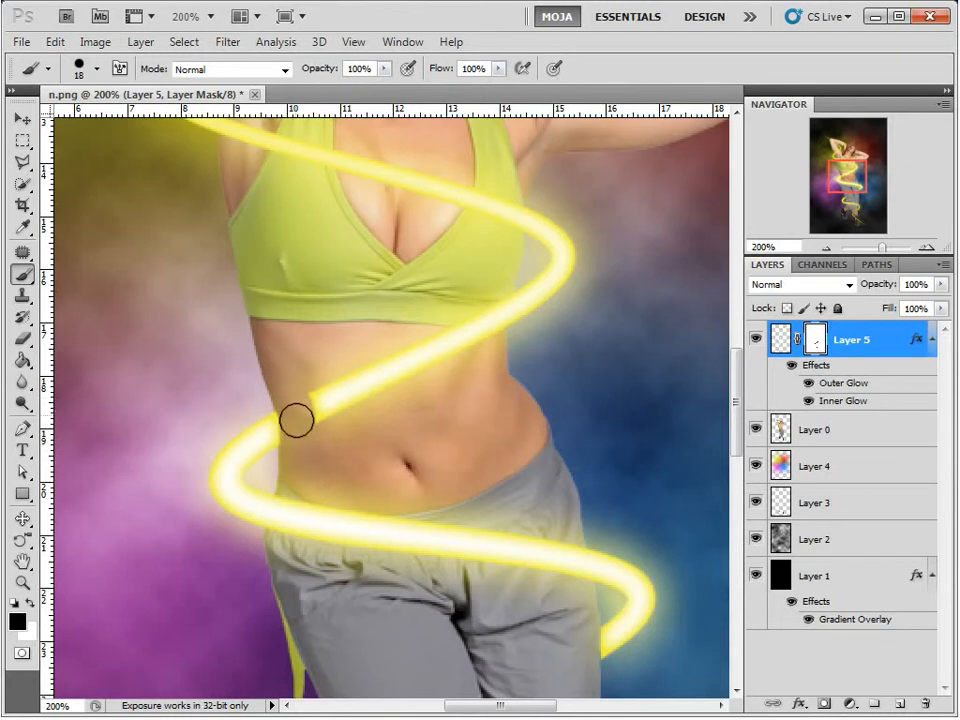
mouse_move(313, 431)
left_mouse_down()
mouse_move(313, 371)
mouse_move(316, 437)
mouse_move(346, 402)
mouse_move(364, 419)
mouse_move(394, 361)
mouse_move(423, 389)
mouse_move(442, 329)
mouse_move(449, 343)
mouse_move(490, 316)
left_mouse_up()
key("x")
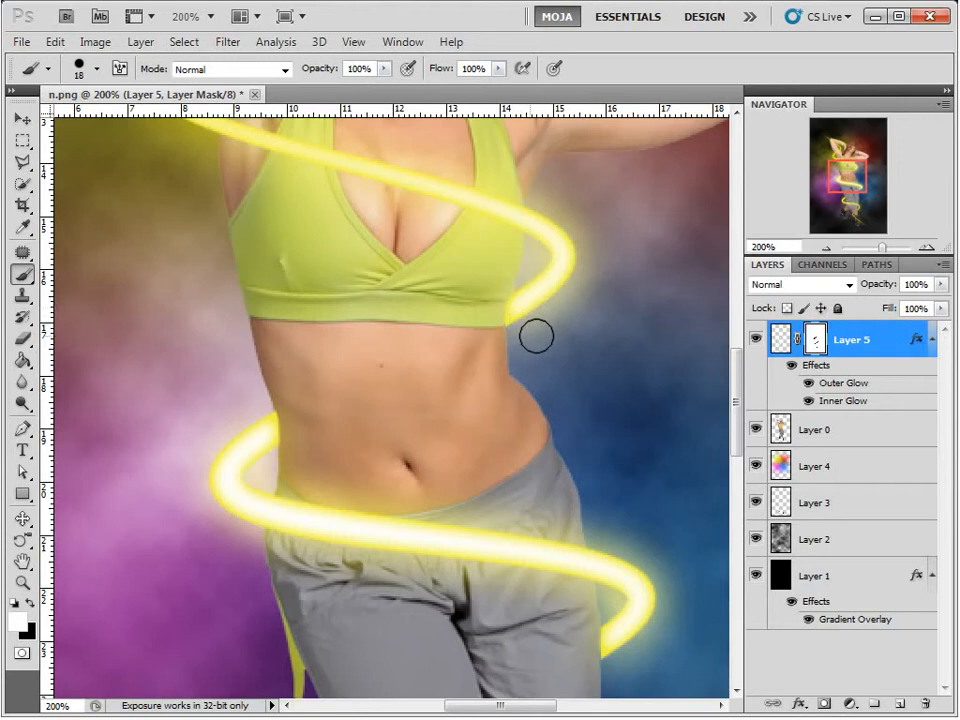
- Mask out the neon segment crossing the raised upper arm near the armpit
left_click_drag(198, 130, 345, 559)
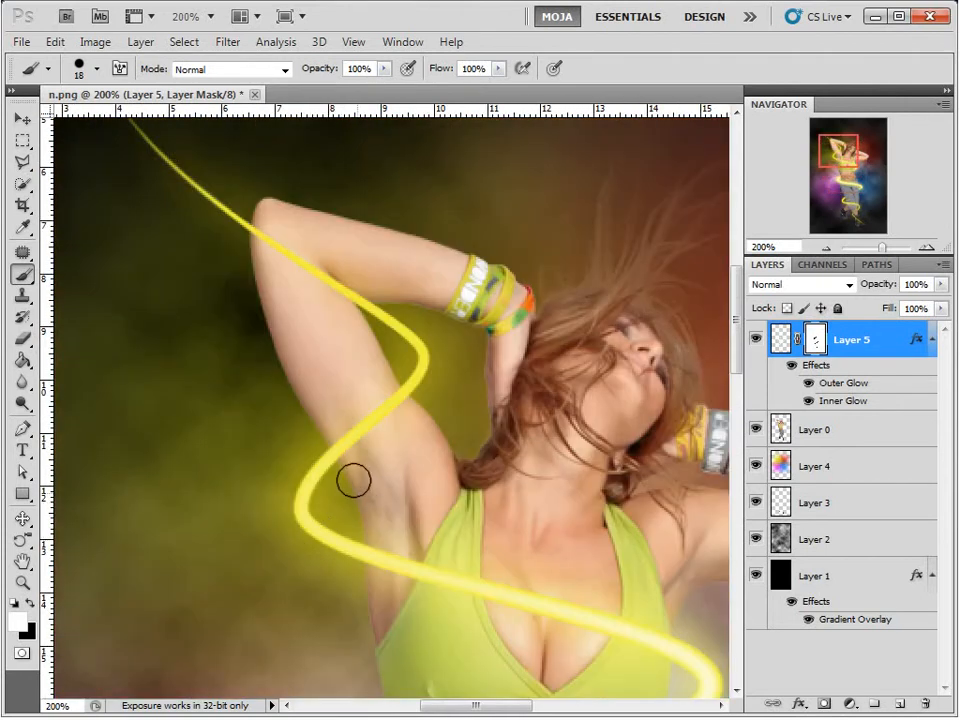
key("x")
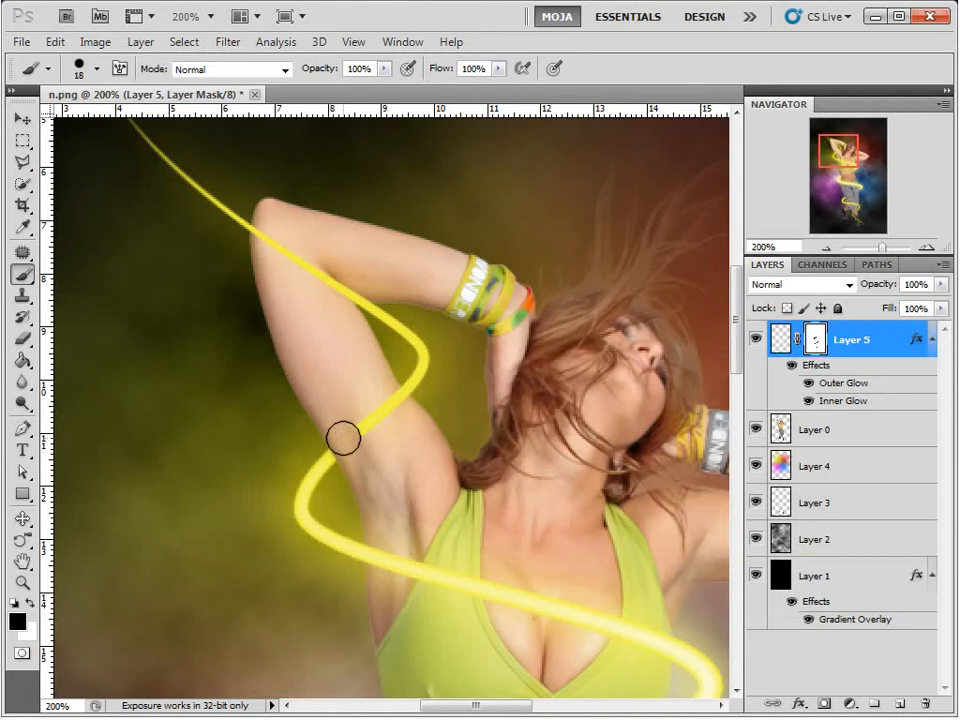
mouse_move(343, 437)
left_mouse_down()
mouse_move(375, 424)
mouse_move(390, 401)
left_mouse_up()
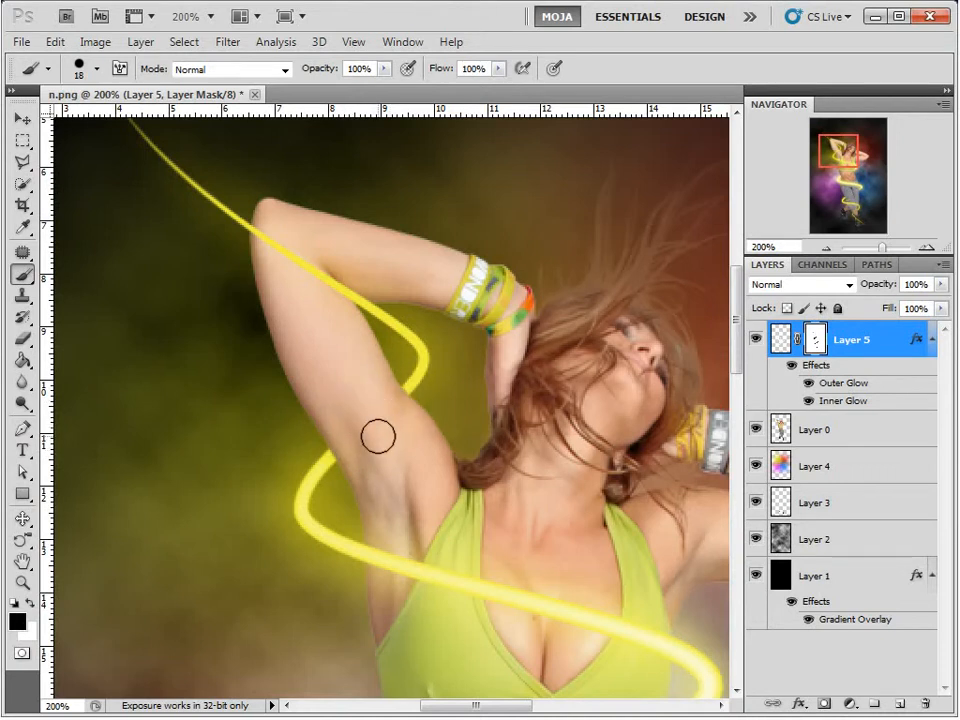
- Duplicate the masked neon line layer and remove all layer effects from the original Layer 5
key("z")
left_click_drag(345, 435, 272, 373)
left_click_drag(390, 456, 382, 315)
left_click_drag(409, 360, 422, 433)
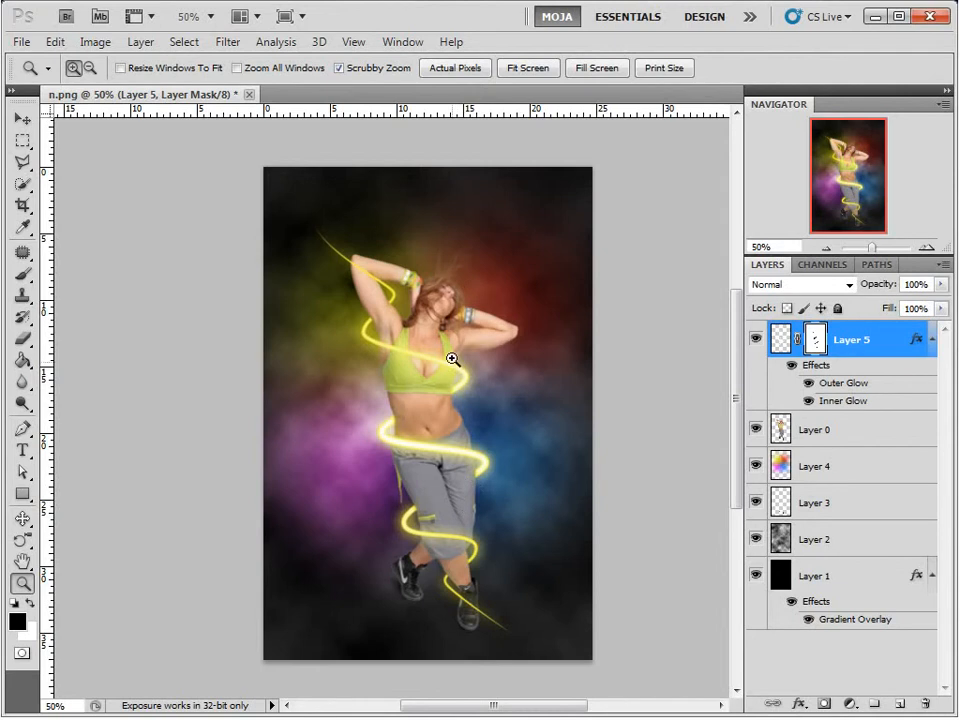
left_click(879, 353)
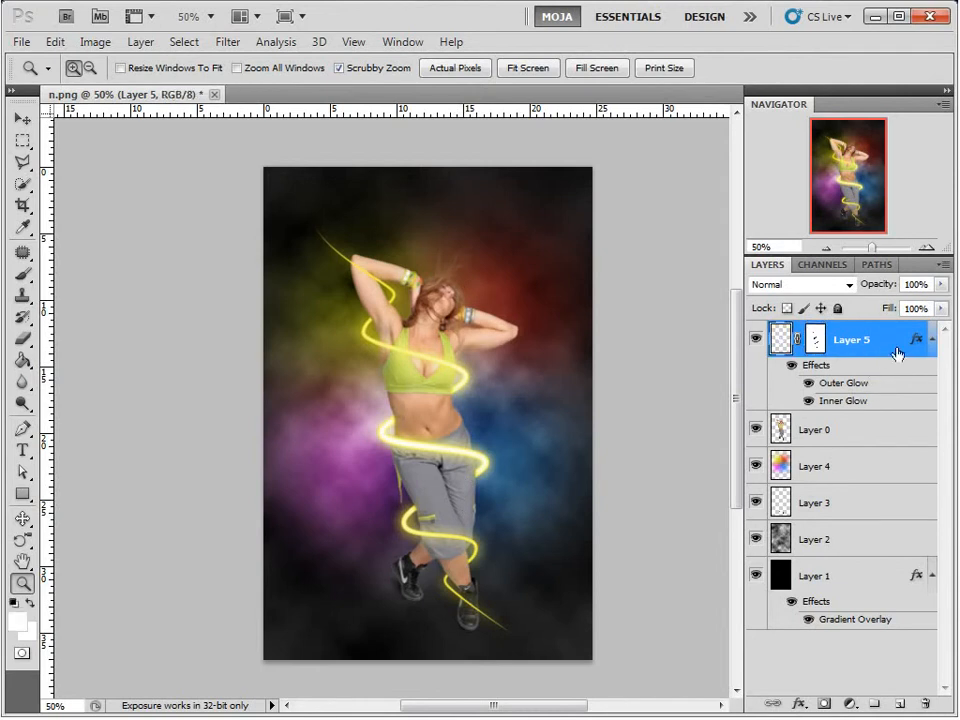
left_click_drag(895, 352, 900, 704)
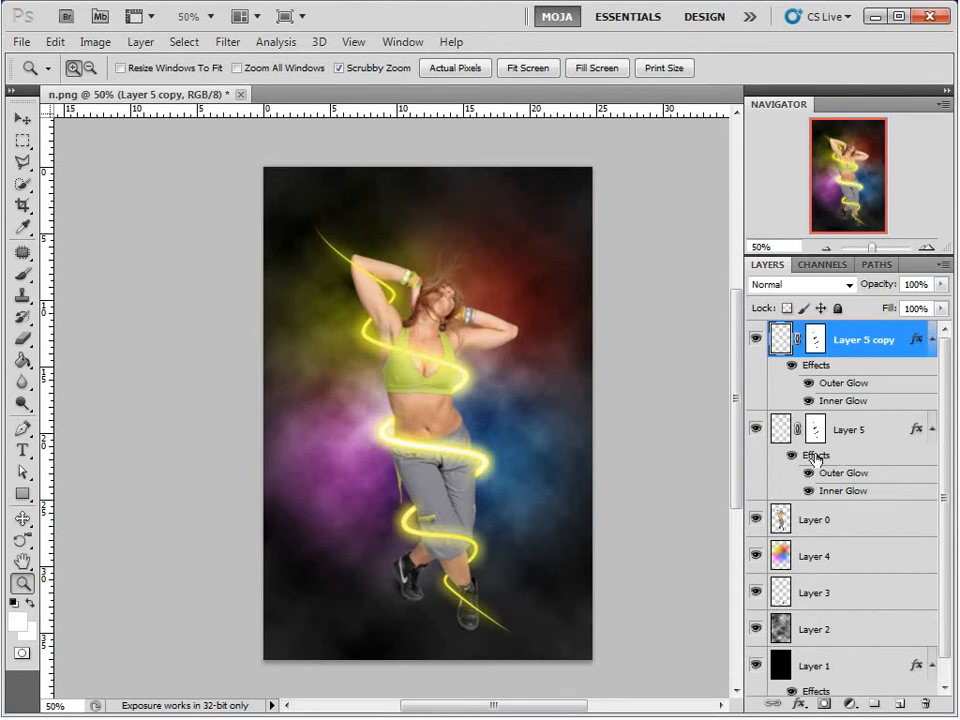
left_click_drag(818, 456, 926, 703)
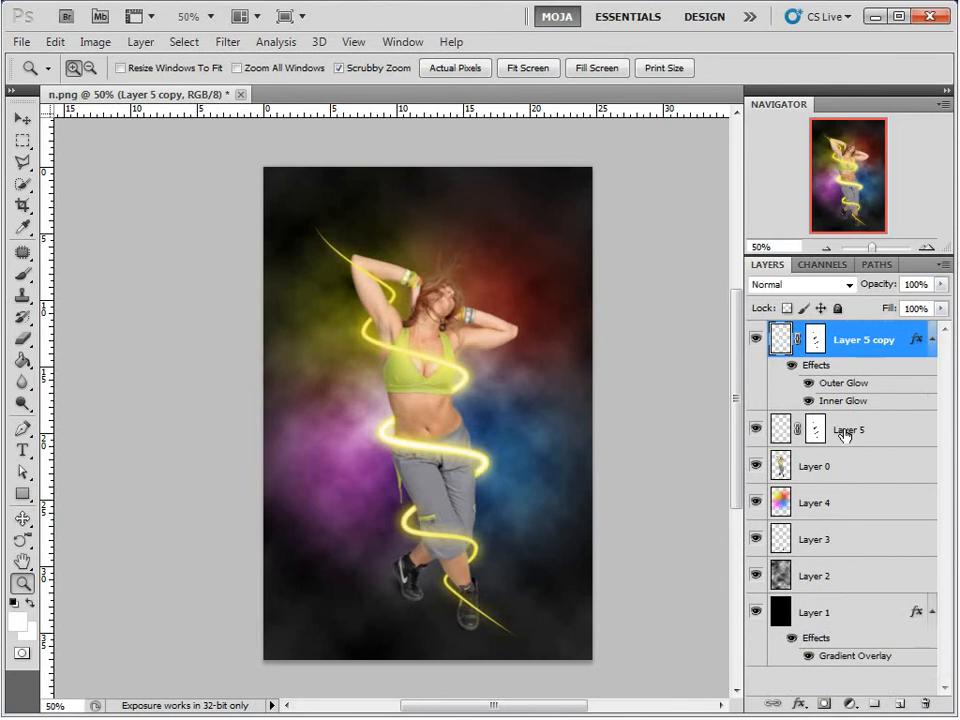
- Turn the line on Layer 5 black with Levels by lowering the white output level to 0
left_click(781, 435)
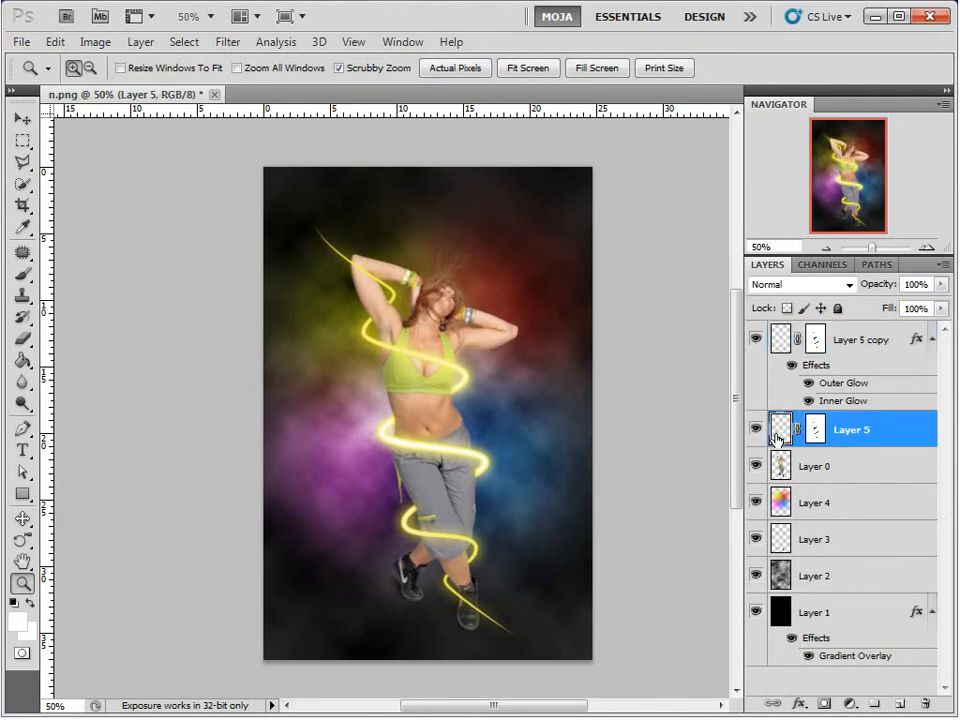
key("ctrl+l")
left_click_drag(851, 101, 613, 62)
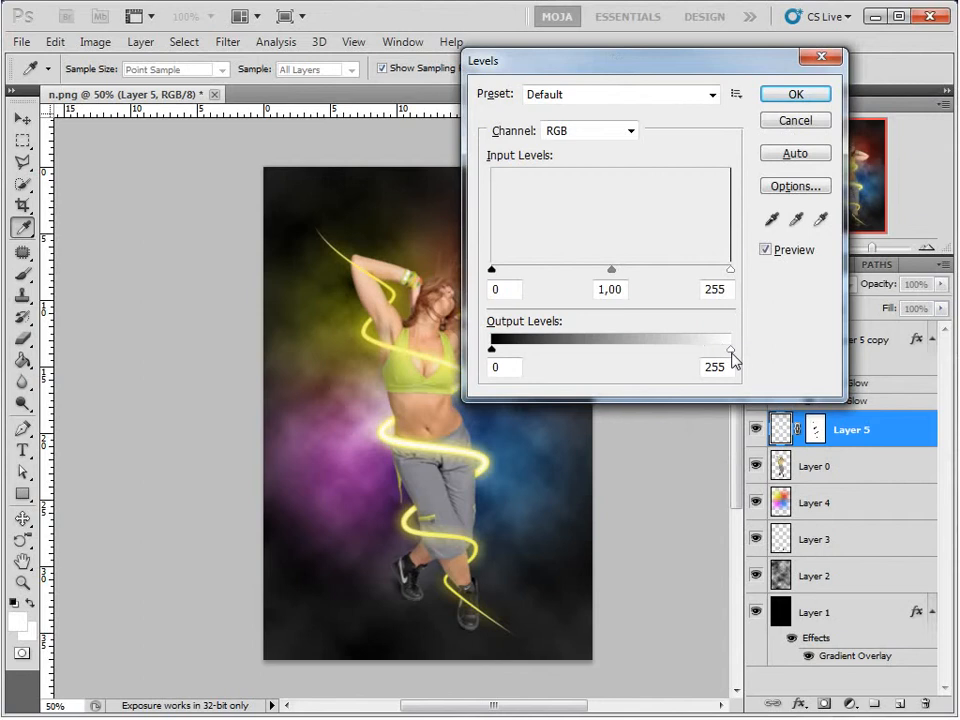
left_click_drag(731, 352, 482, 358)
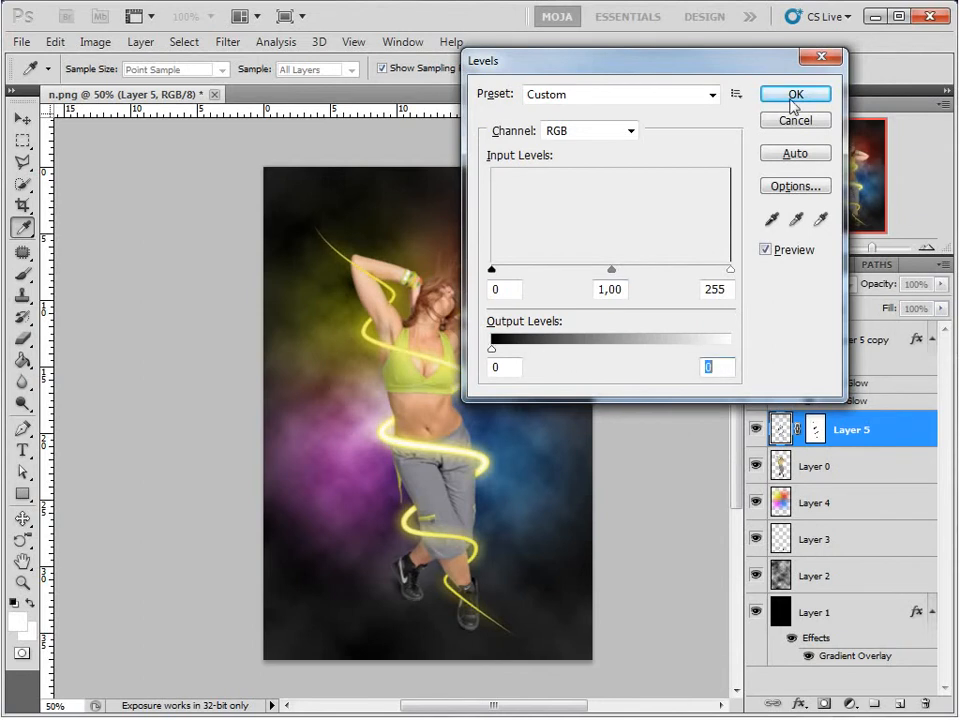
left_click(821, 57)
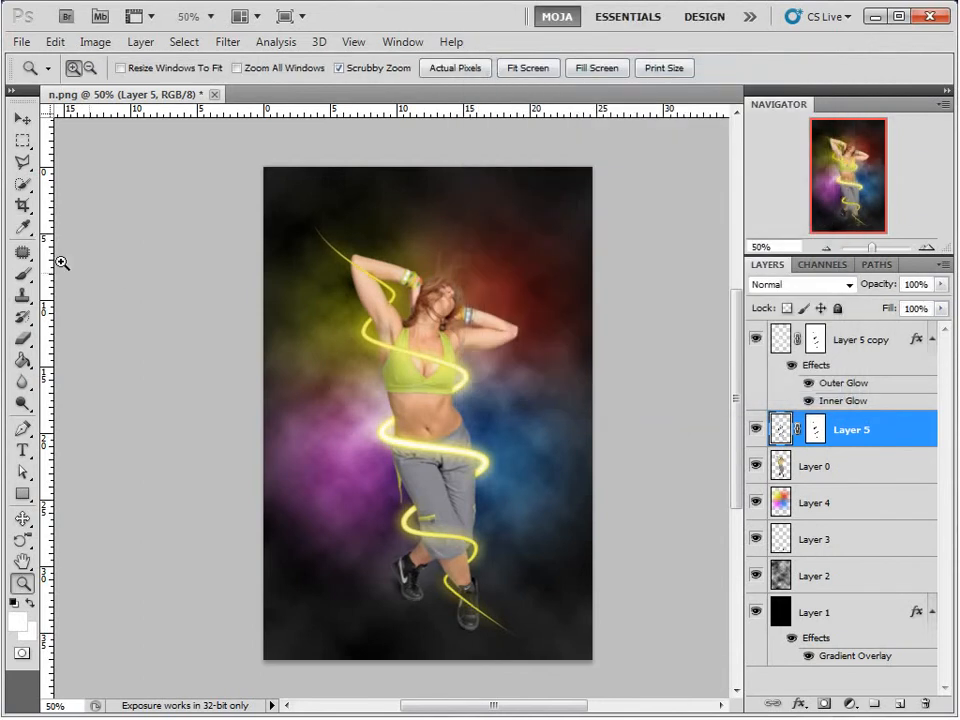
key("v")
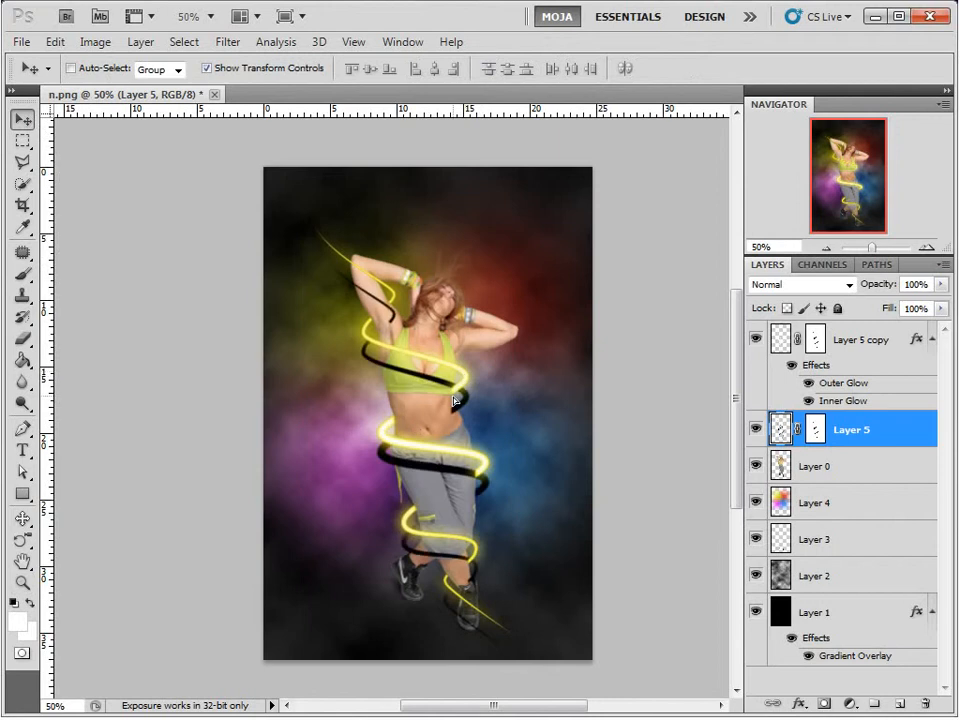
key("ctrl+z")
key("ctrl+z")
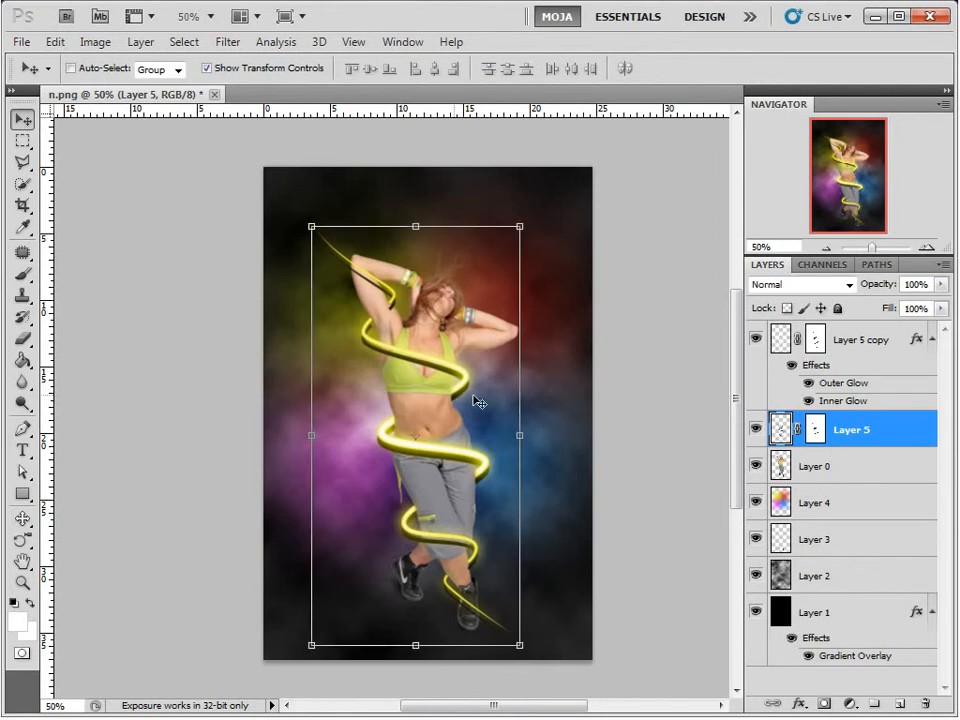
key("ctrl+alt+z")
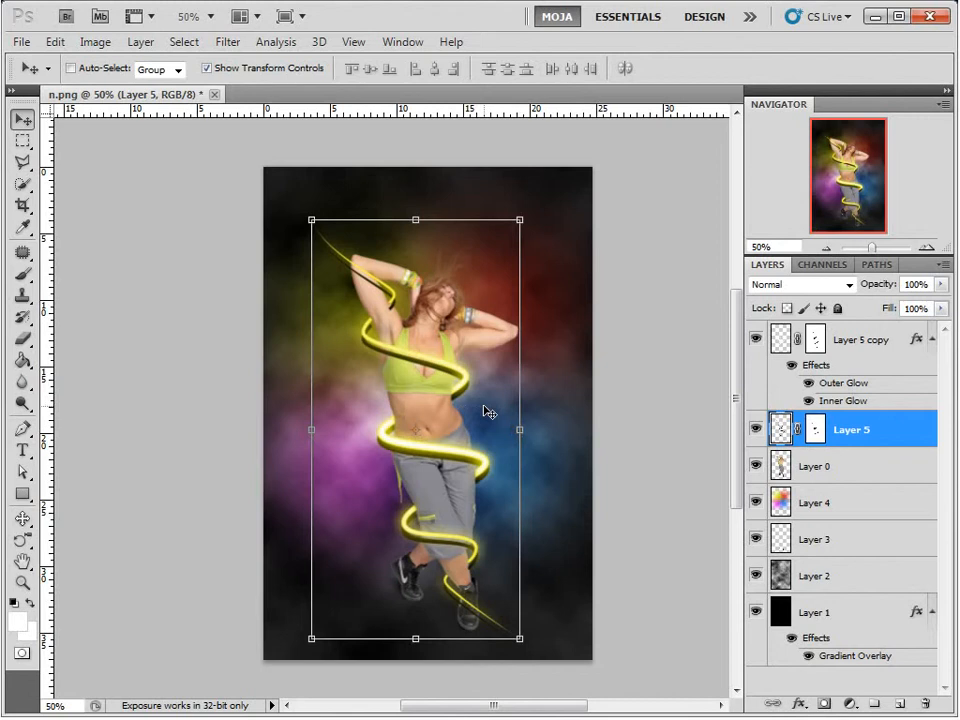
key("ctrl+alt+z")
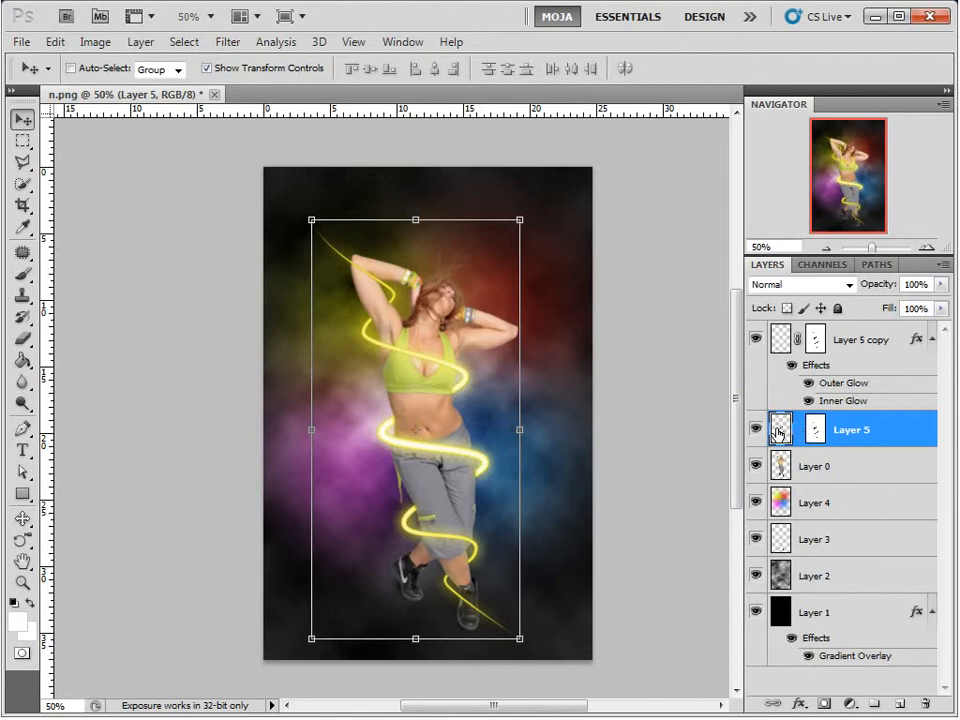
- Unlink Layer 5's mask and nudge only the black line down, offsetting it below the neon line as a shadow
key("Down")
key("Down")
key("Down")
key("Down")
key("Down")
key("Down")
key("Down")
key("Down")
key("Down")
key("Down")
key("Down")
key("Down")
key("Down")
key("Down")
key("Down")
key("Down")
key("Down")
key("Down")
key("Down")
key("Down")
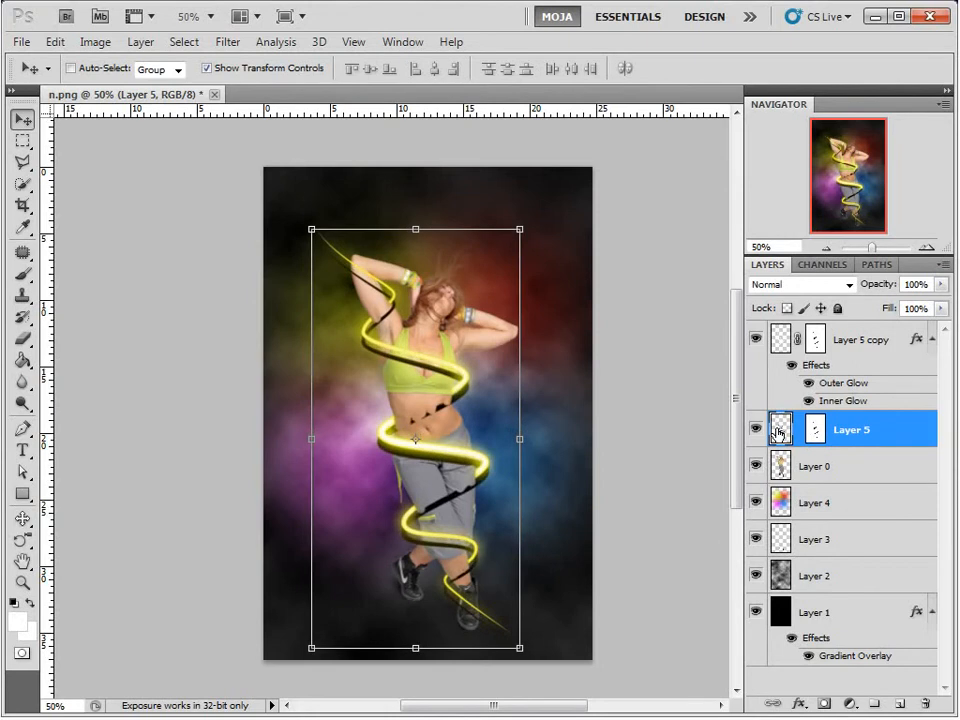
key("Down")
key("Down")
key("Up")
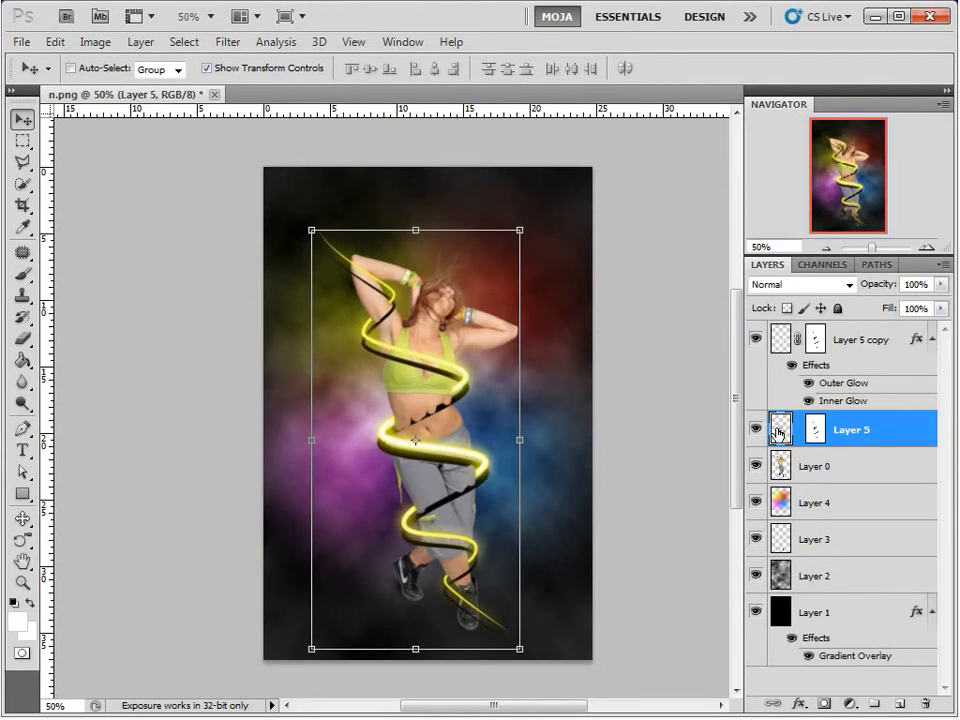
- Paint black on Layer 5's mask to hide the stray black shadow segments crossing the dancer's belly
left_click(814, 432)
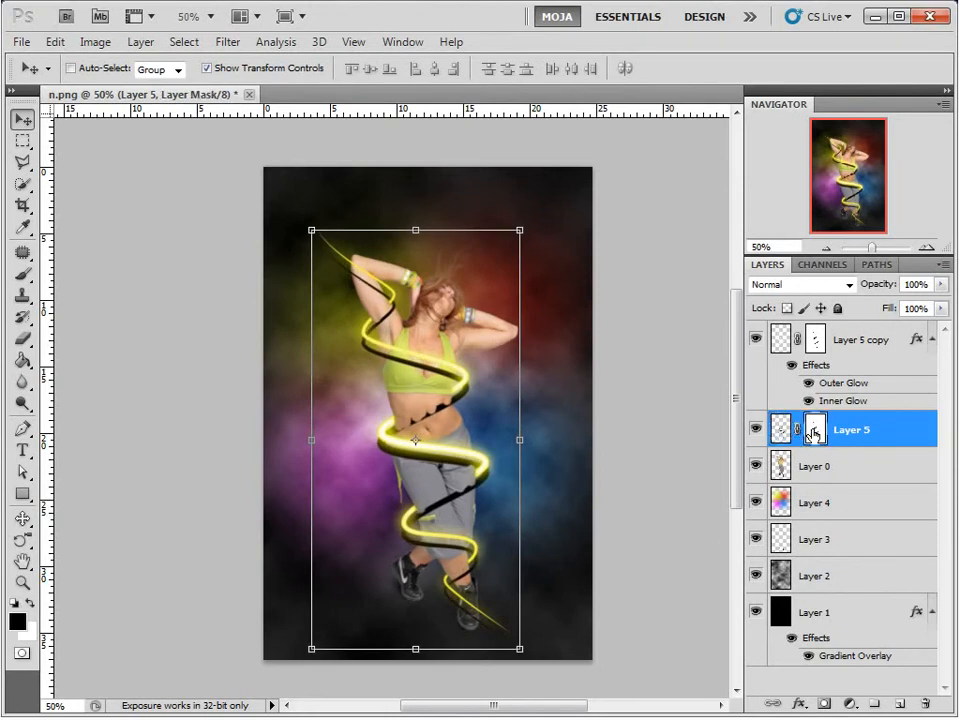
key("b")
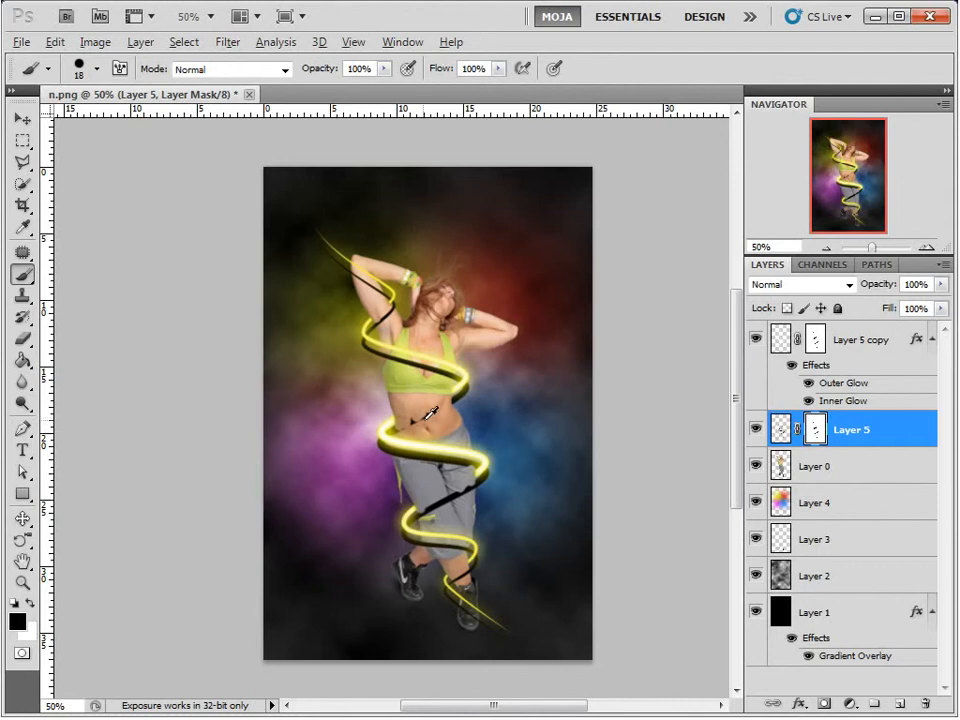
key("bracketleft")
key("bracketleft")
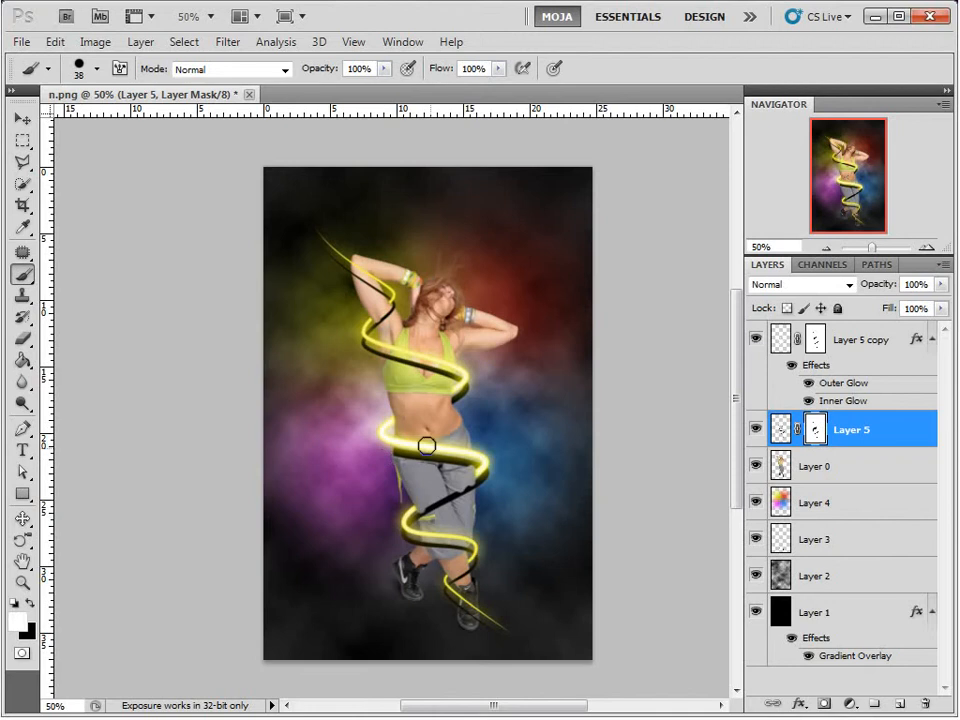
key("x")
key("x")
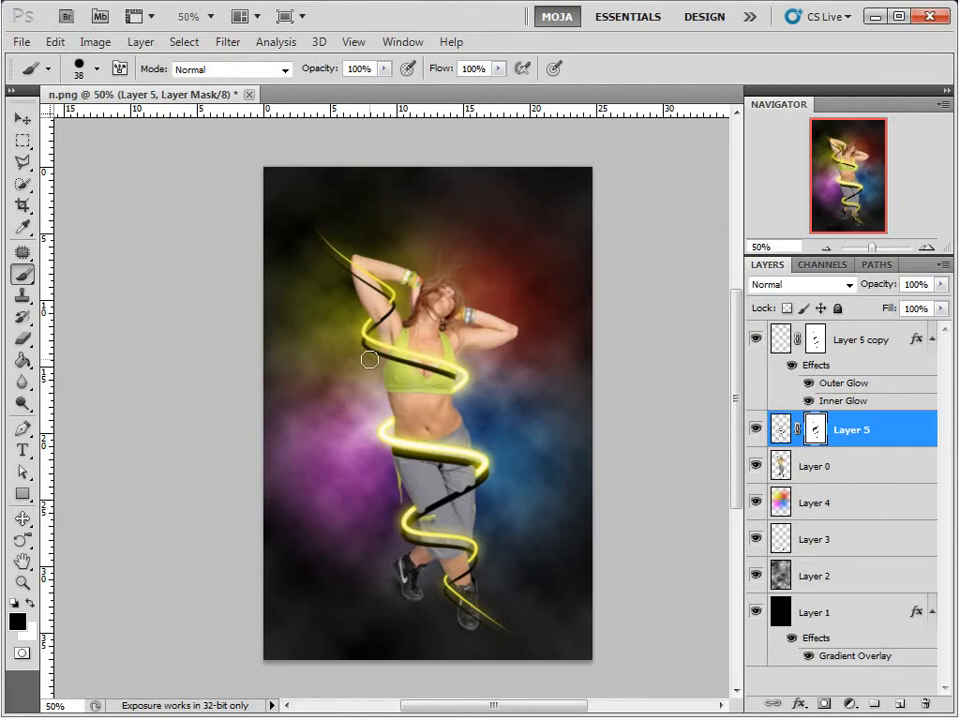
- Mask out Layer 5's remaining shadow beside the raised arm, beyond the elbow, and across the trousers and lower legs
mouse_move(369, 350)
left_mouse_down()
mouse_move(373, 324)
mouse_move(399, 297)
left_mouse_up()
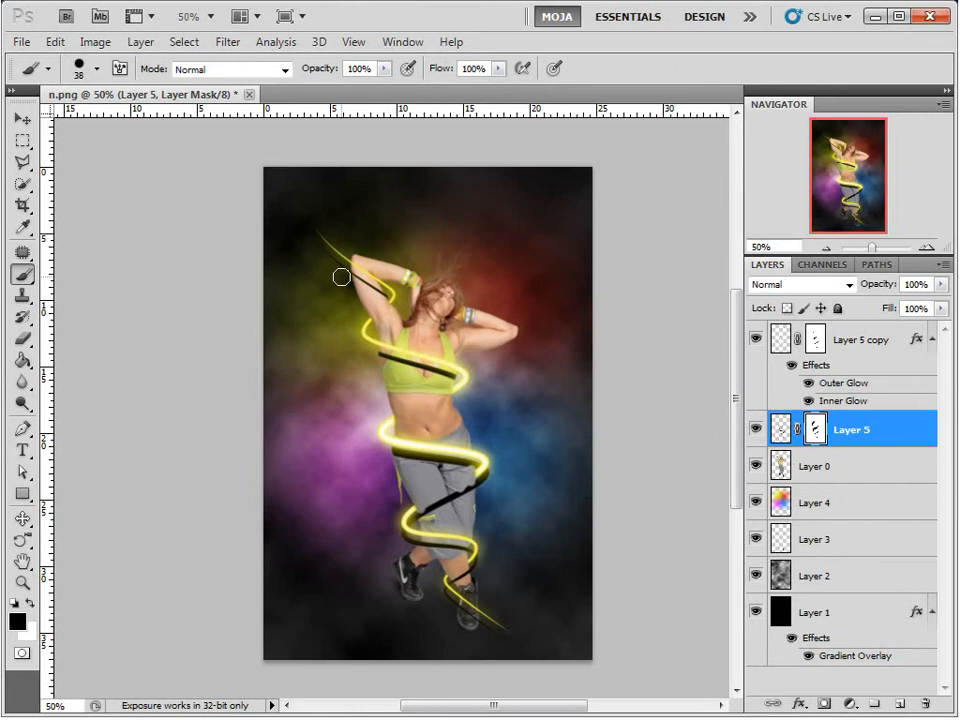
left_click_drag(341, 272, 311, 212)
mouse_move(483, 492)
left_mouse_down()
mouse_move(484, 459)
mouse_move(483, 478)
mouse_move(409, 530)
mouse_move(412, 542)
mouse_move(485, 565)
mouse_move(477, 551)
mouse_move(476, 569)
mouse_move(447, 592)
left_mouse_up()
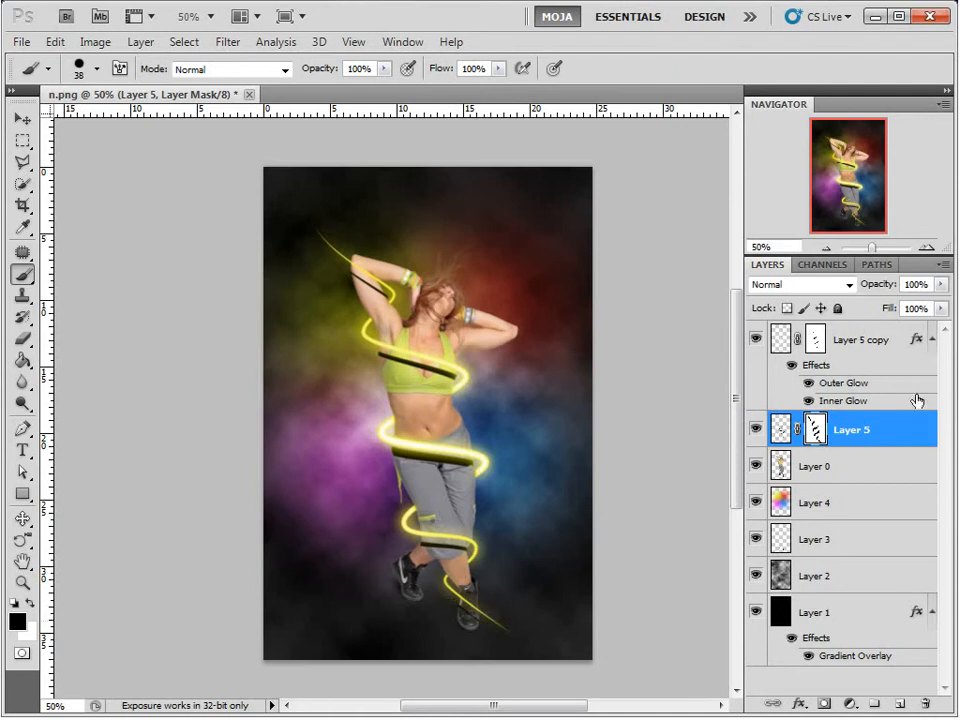
- Soften the black shadow line on Layer 5 with a Gaussian Blur of 6.8 pixels
left_click(781, 430)
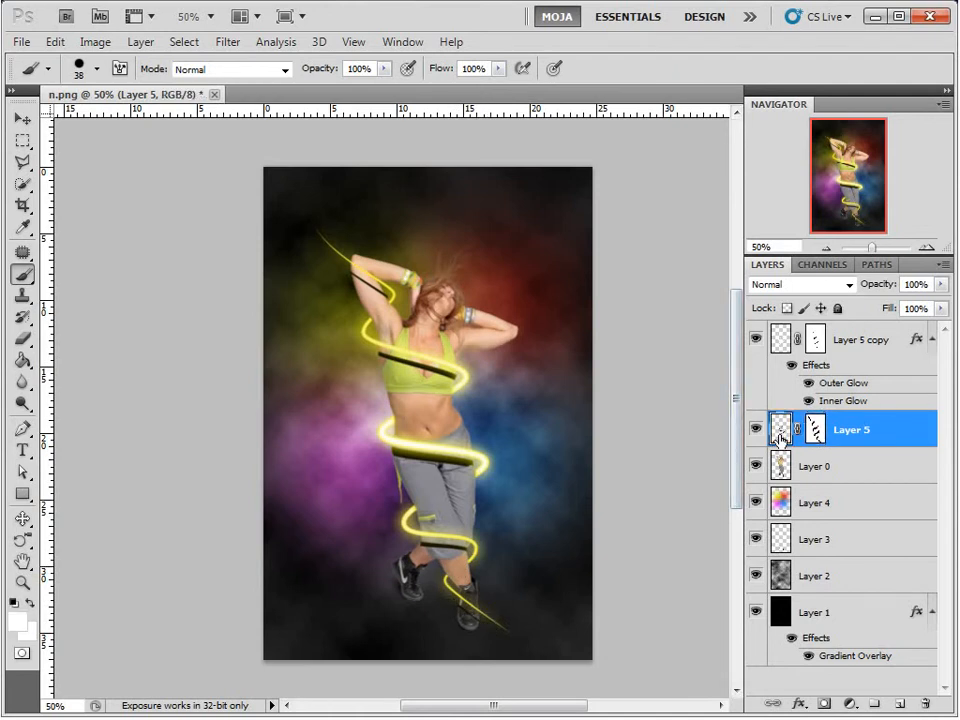
left_click(226, 42)
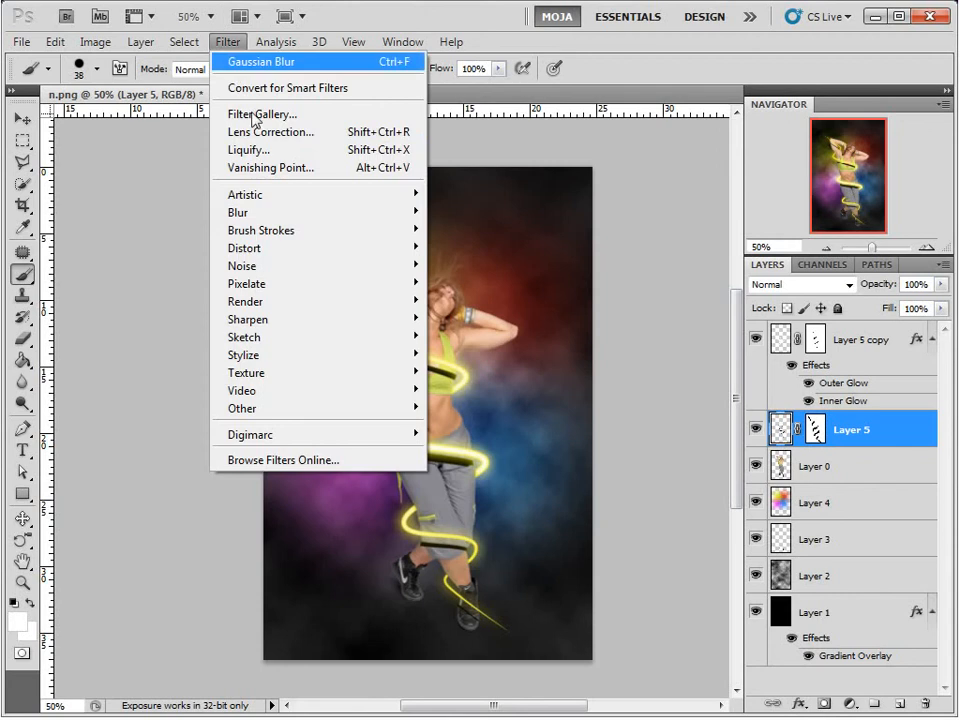
mouse_move(262, 214)
left_click(447, 290)
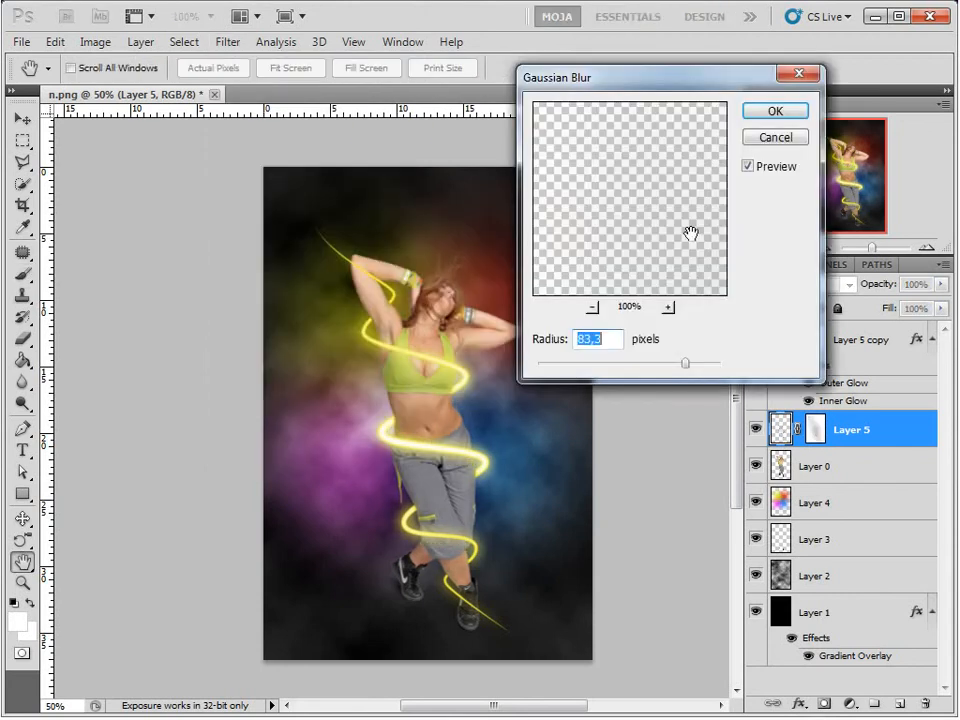
left_click_drag(686, 363, 593, 363)
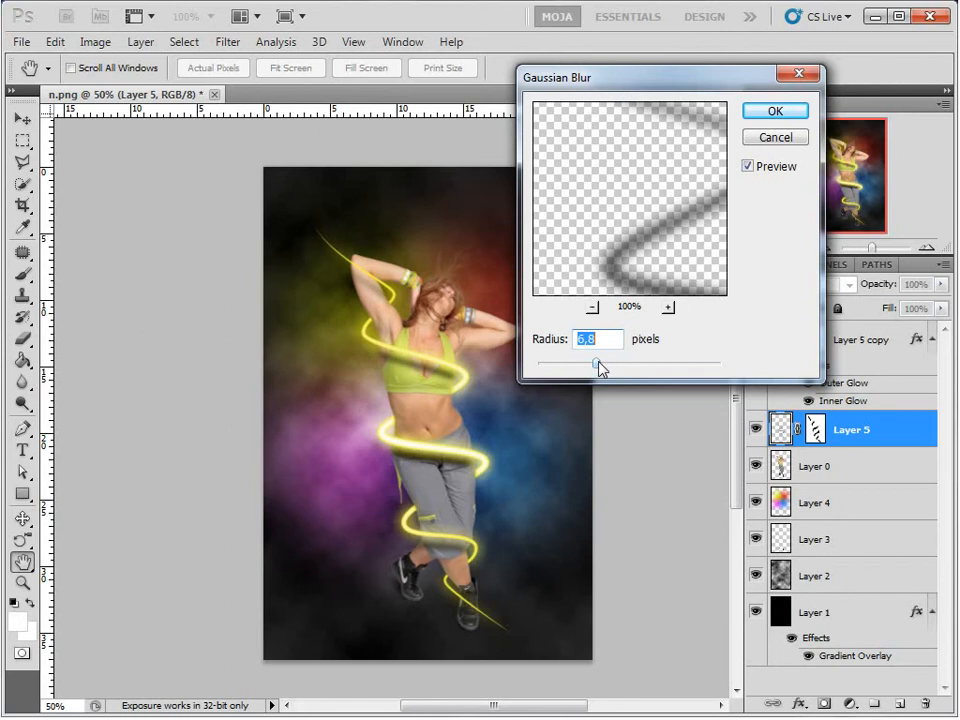
left_click(776, 111)
key("b")
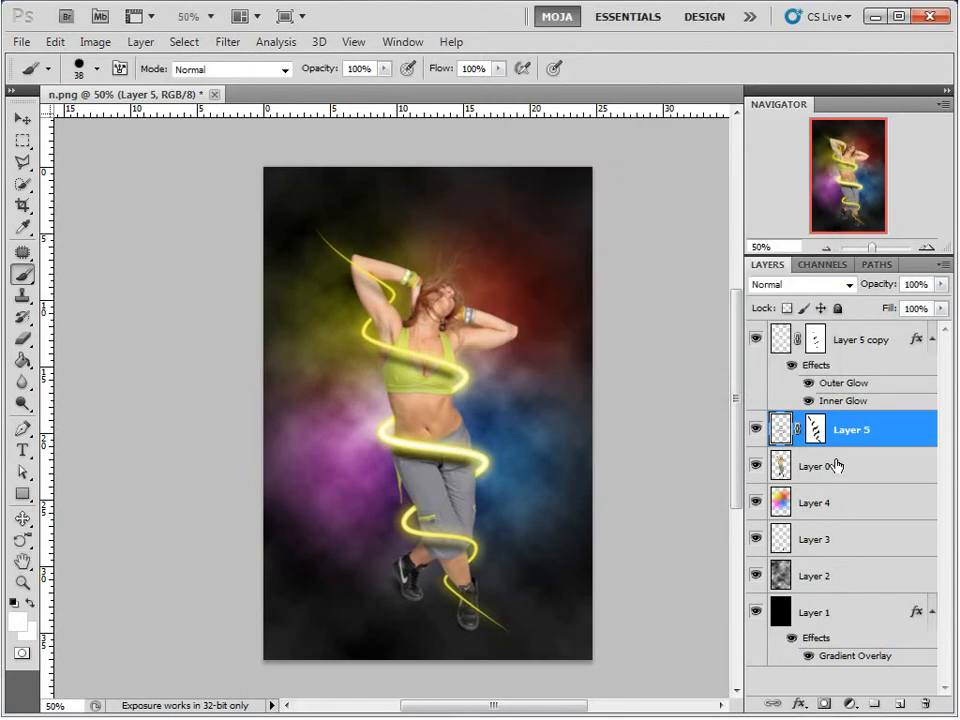
- Lower the opacity of the Layer 5 shadow to 80%
key("v")
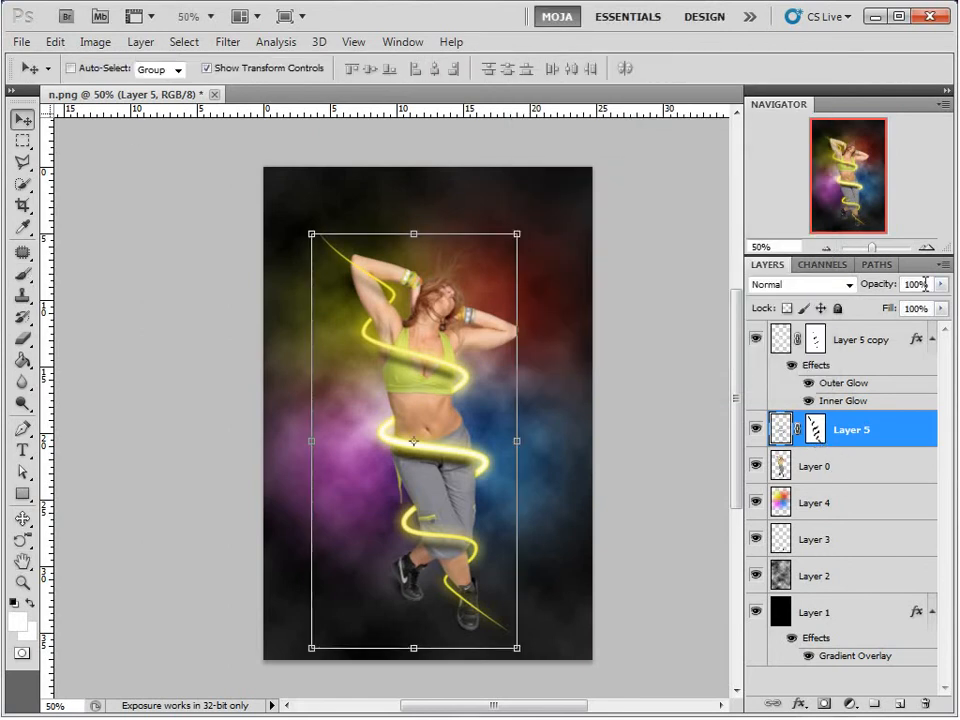
key("8")
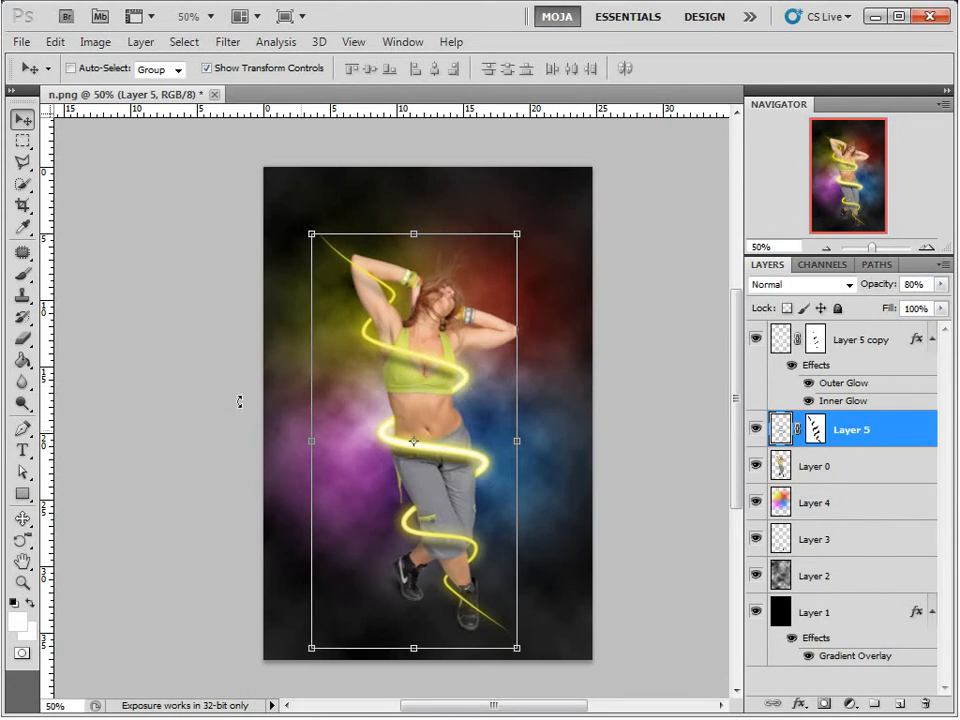
key("m")
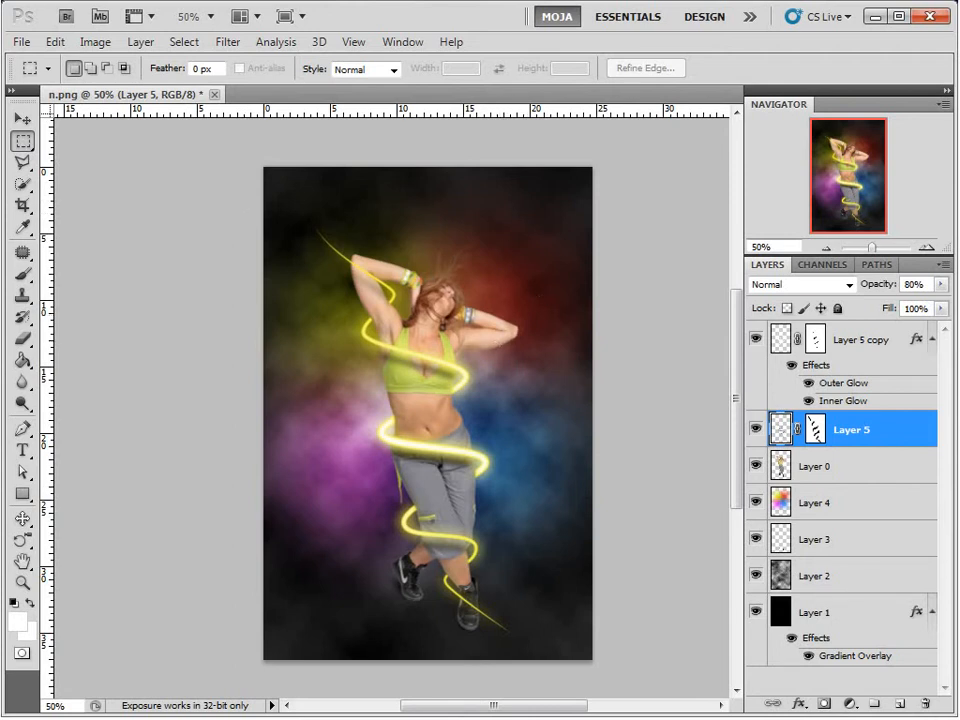
- Create a new layer above Layer 5 copy and set the brush tip spacing to 200%
left_click(830, 338)
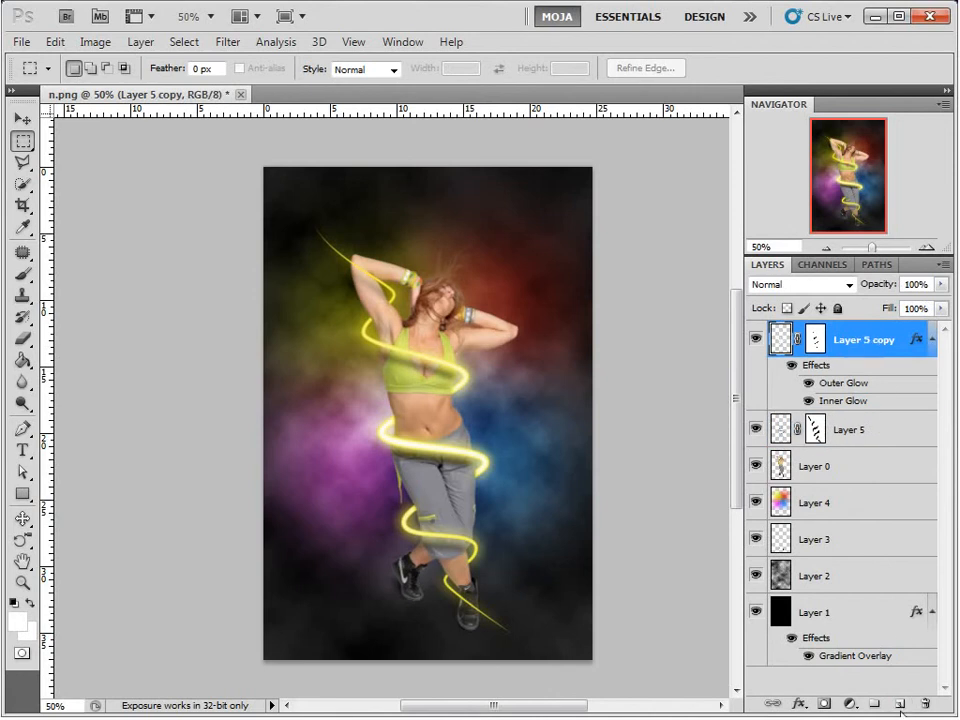
left_click(900, 706)
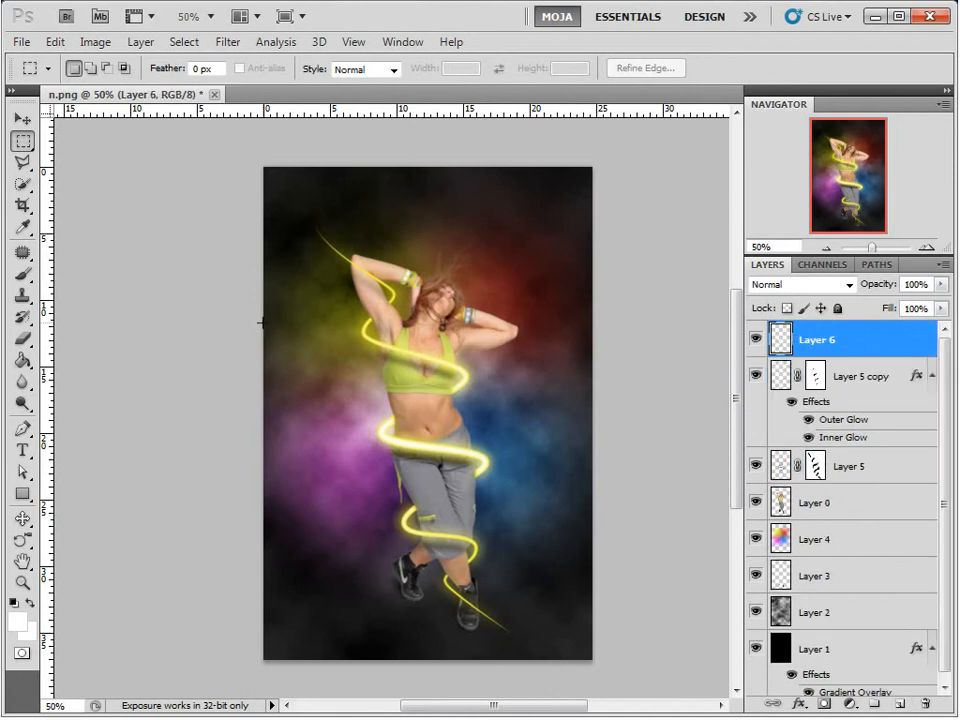
key("b")
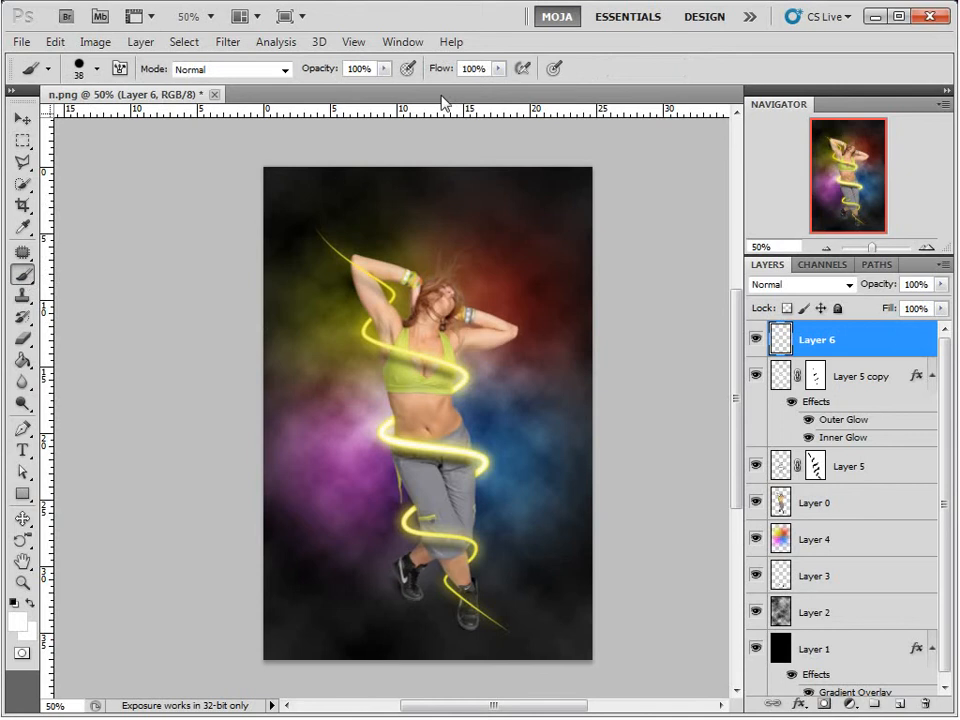
left_click(398, 41)
left_click(408, 202)
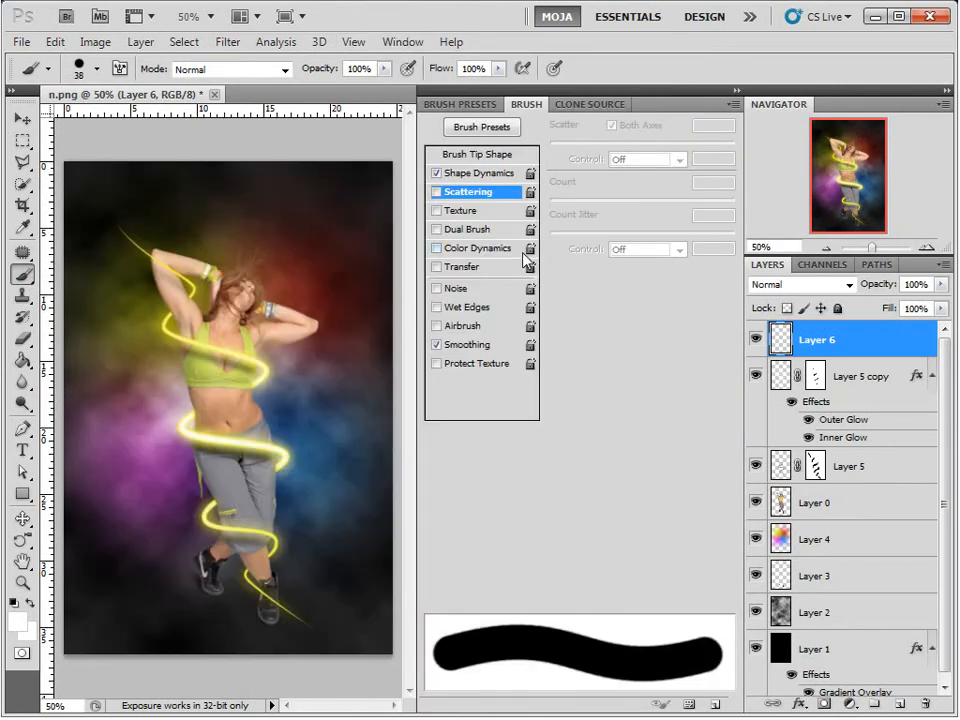
left_click(486, 156)
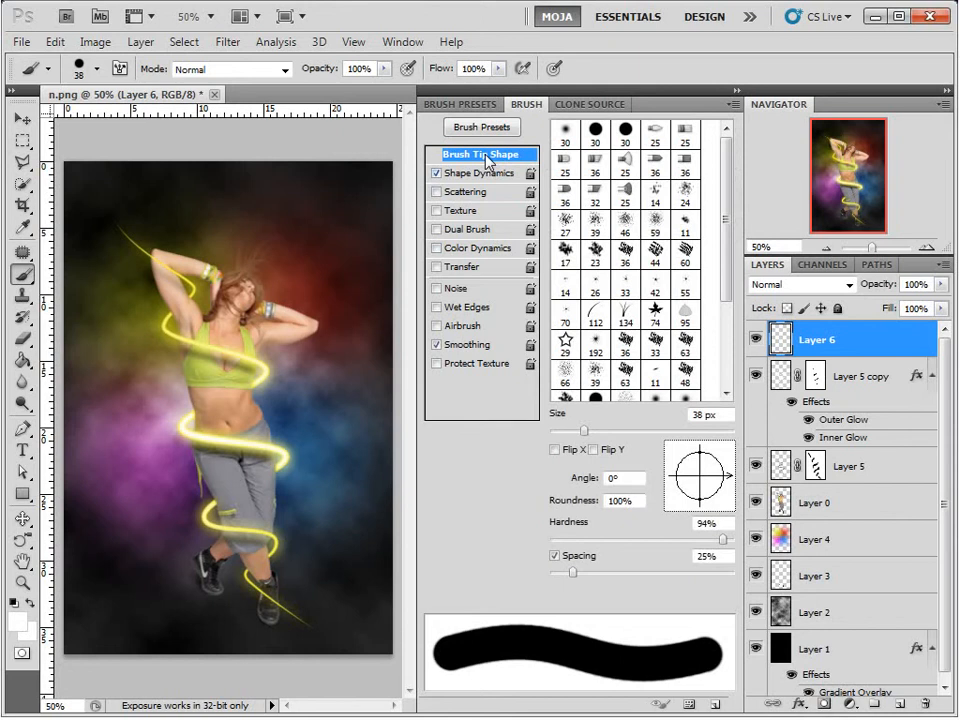
left_click_drag(577, 577, 691, 577)
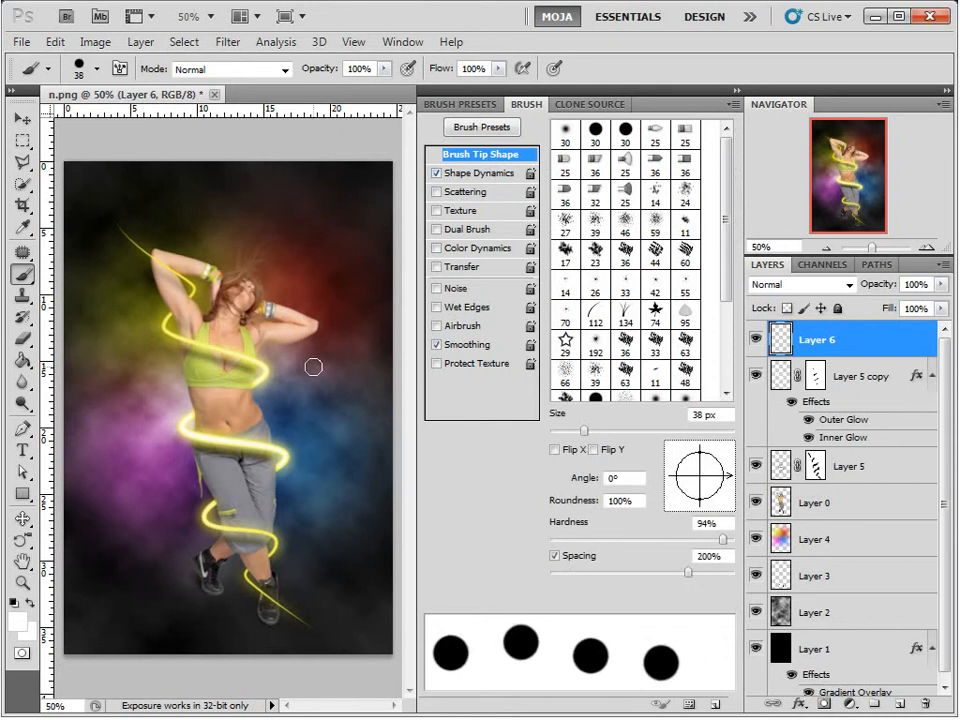
- Configure the brush with 100% size jitter, 1000% scatter on both axes and 0% hardness
left_click(482, 173)
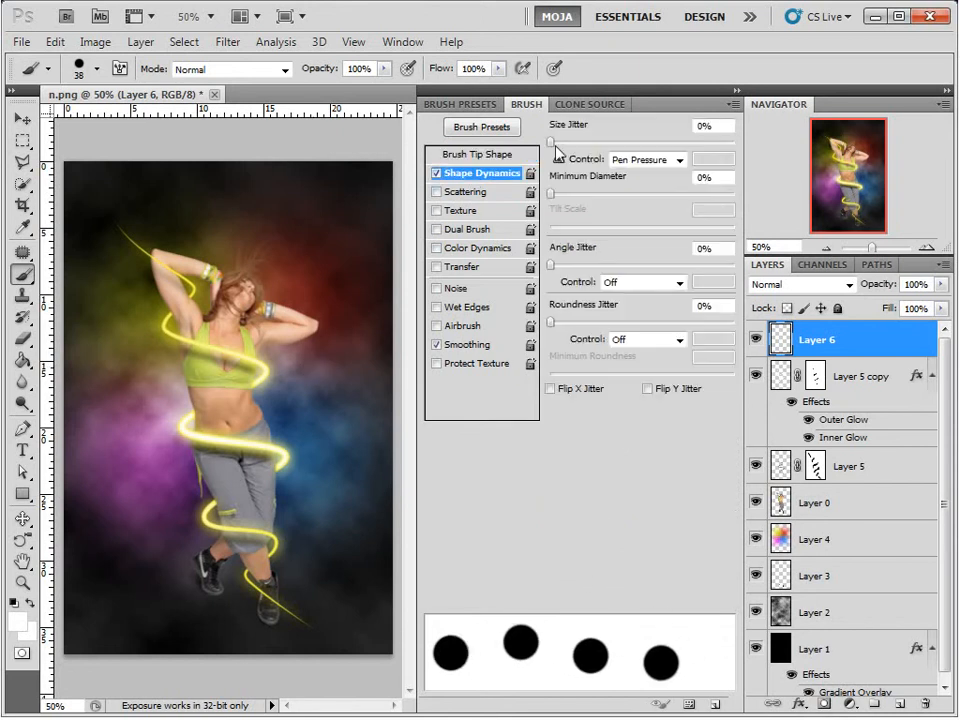
left_click_drag(551, 141, 767, 158)
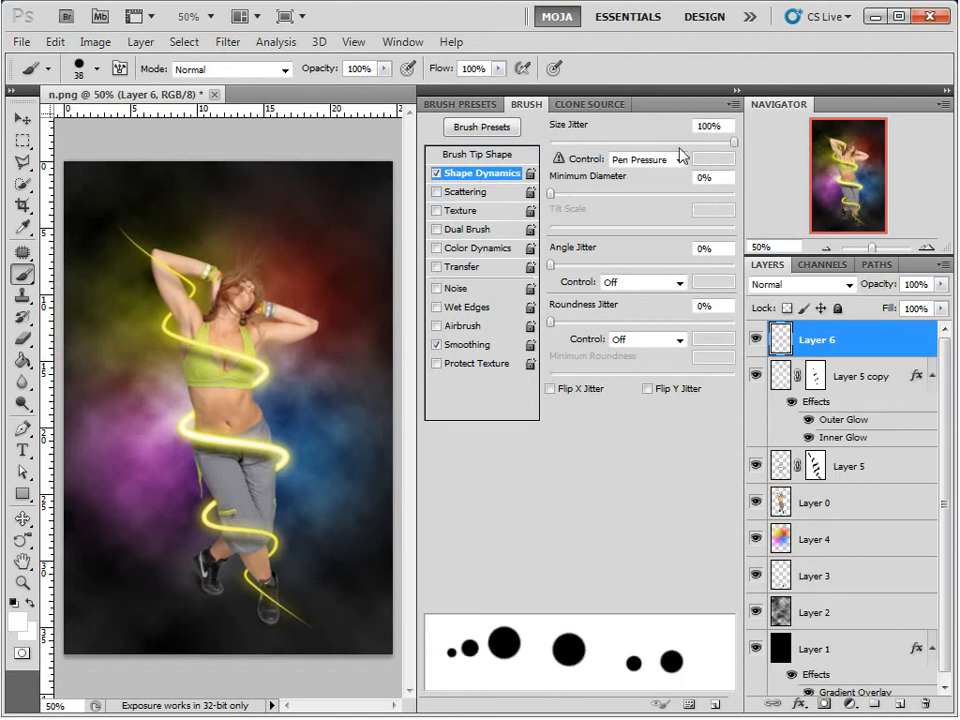
left_click(456, 192)
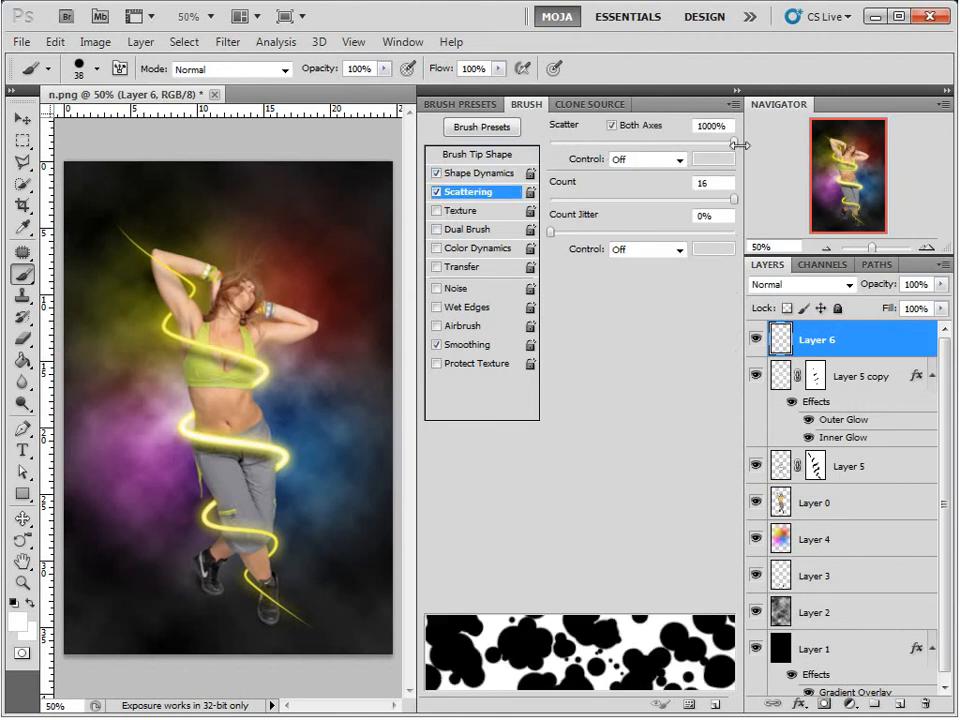
mouse_move(736, 143)
left_mouse_down()
mouse_move(552, 147)
mouse_move(738, 148)
left_mouse_up()
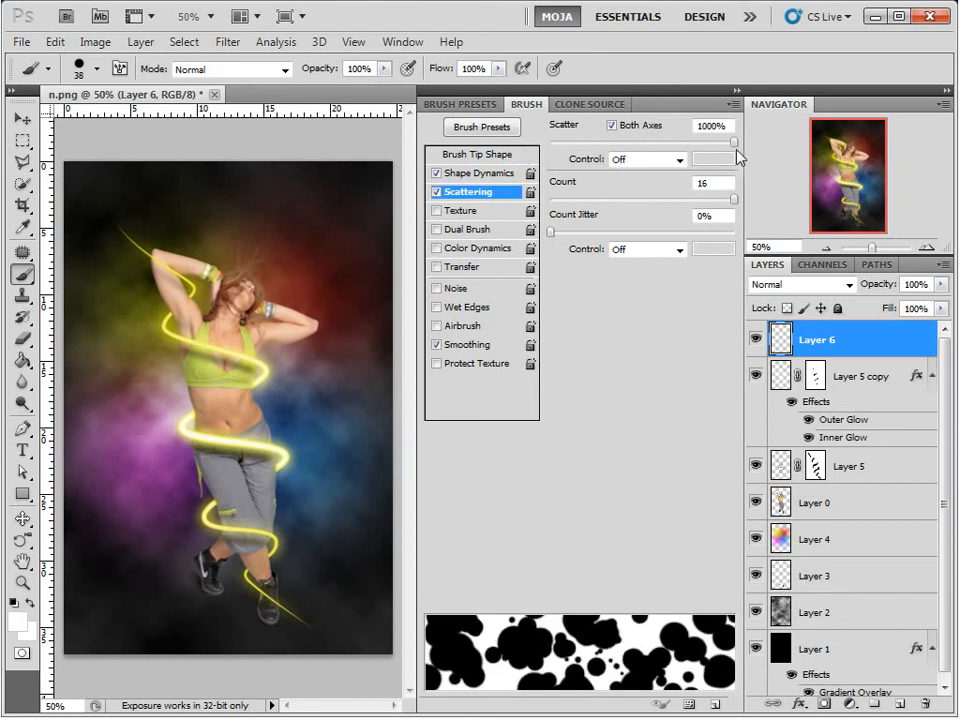
left_click(458, 155)
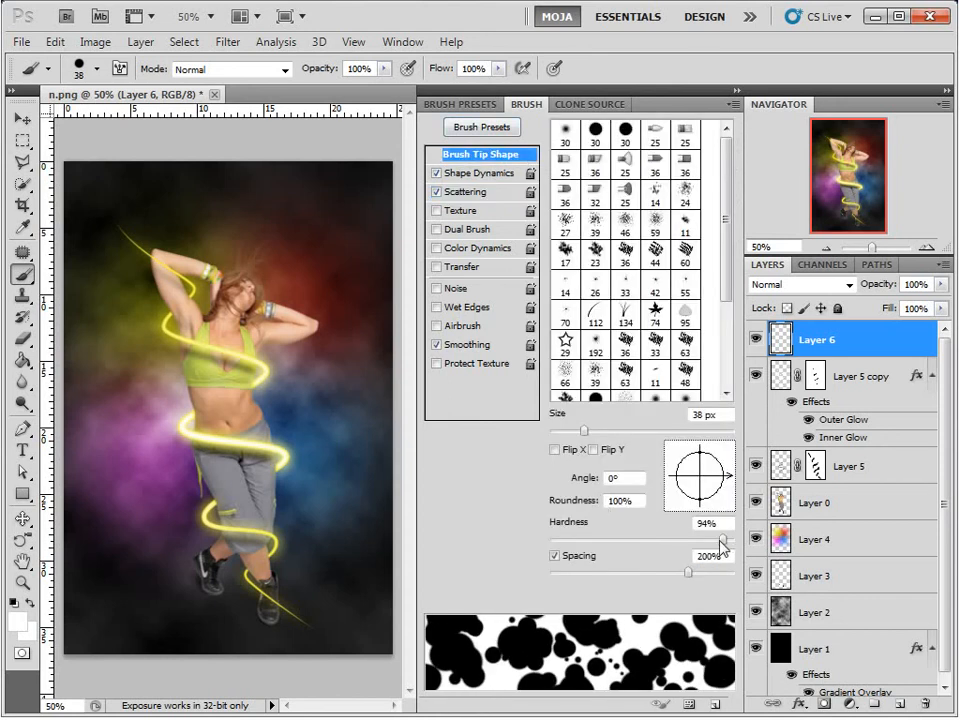
left_click_drag(722, 541, 537, 548)
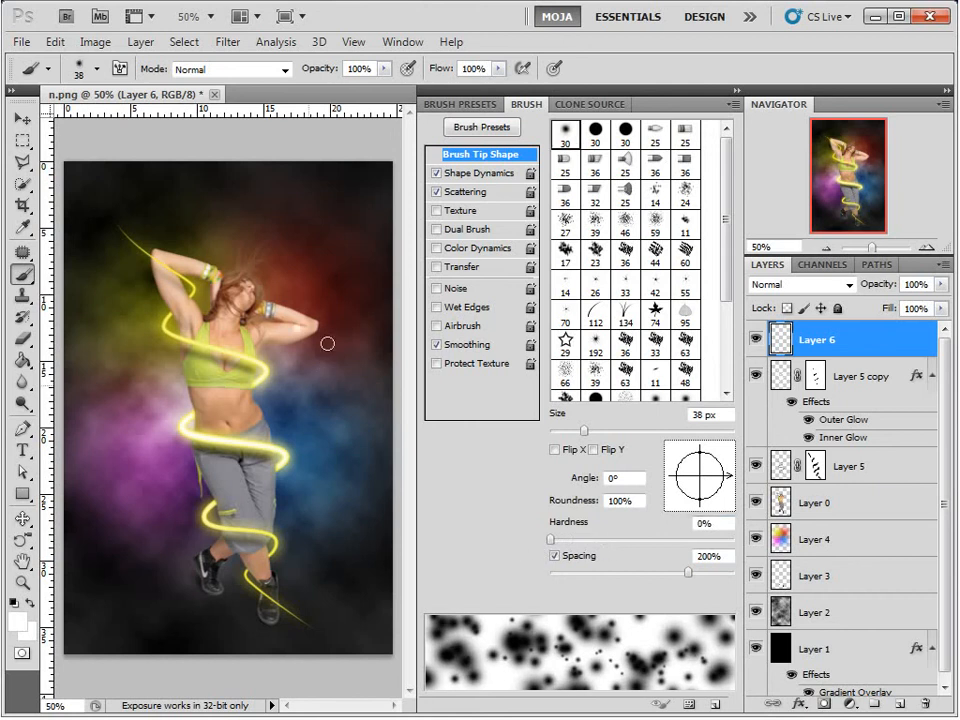
- Try scattering white dots beside the dancer's head and elbow with brush spacing of 200% and 435%, undoing each stroke
mouse_move(327, 343)
left_mouse_down()
mouse_move(329, 282)
mouse_move(331, 330)
left_mouse_up()
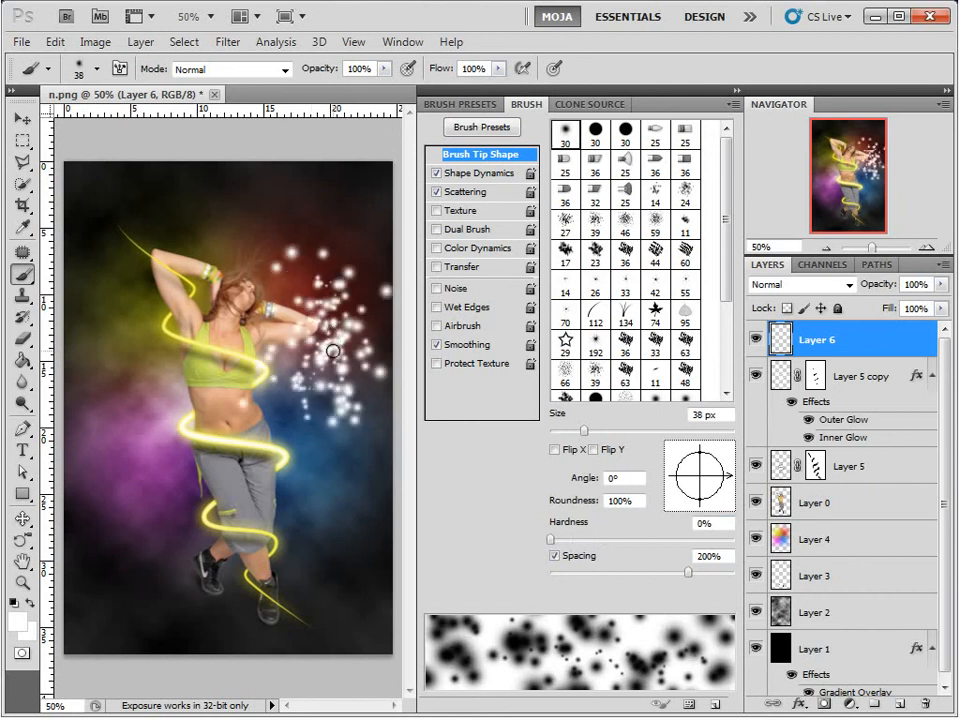
key("ctrl+z")
left_click_drag(318, 297, 330, 247)
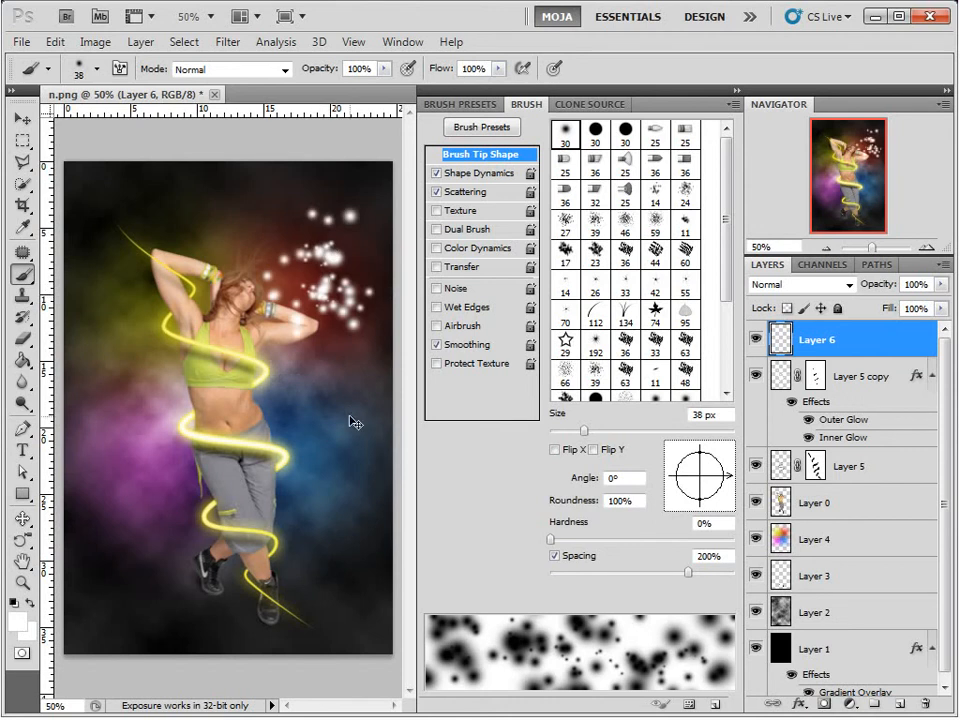
key("ctrl+z")
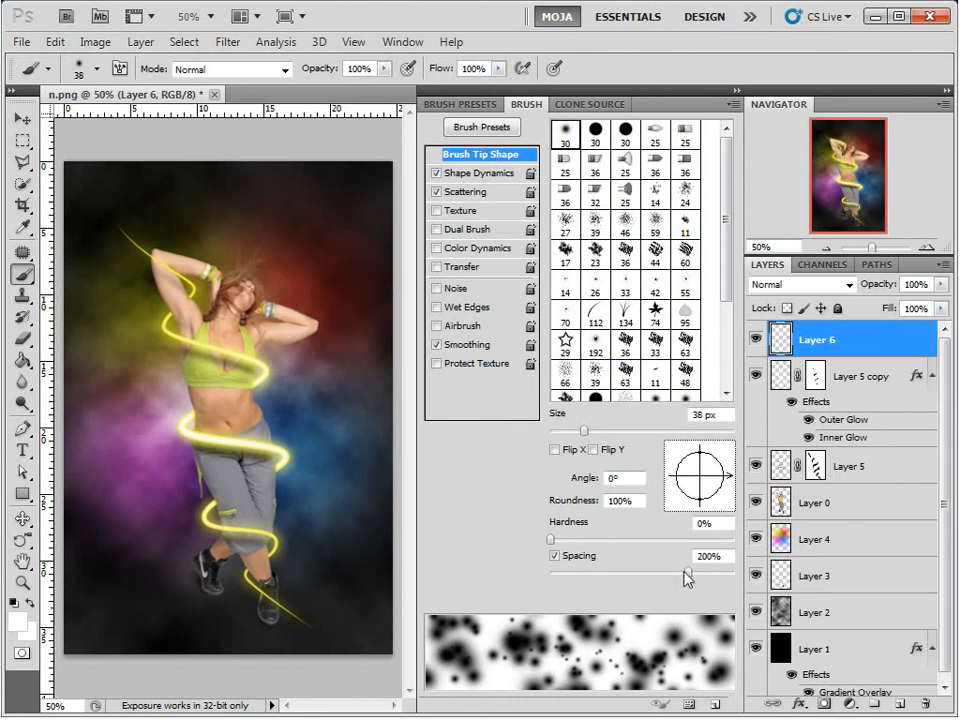
left_click_drag(687, 571, 710, 574)
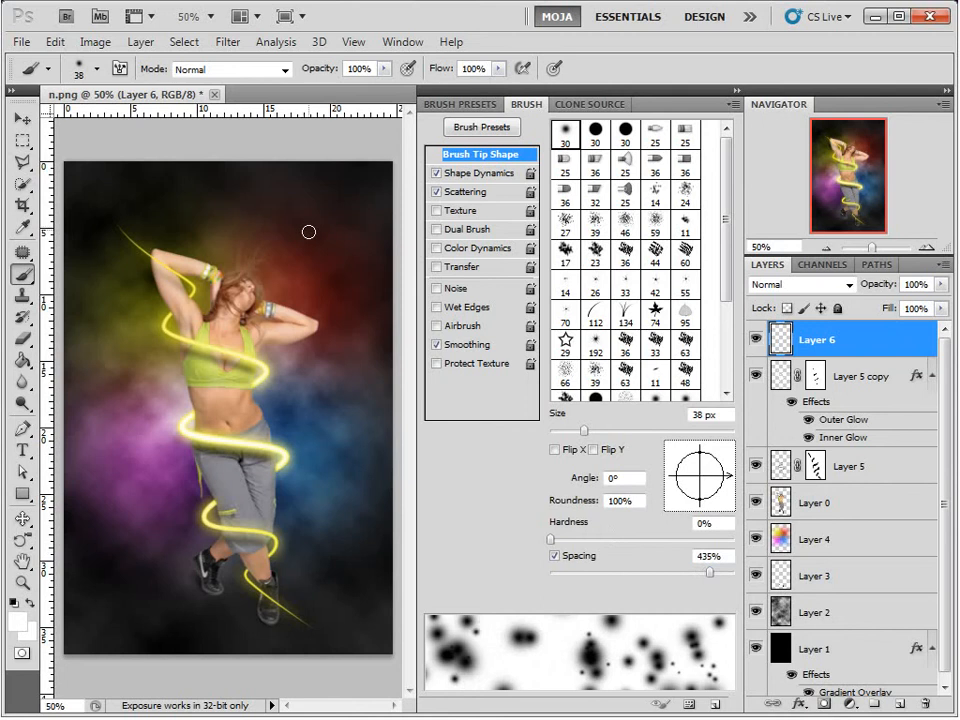
mouse_move(308, 232)
left_mouse_down()
mouse_move(321, 302)
mouse_move(314, 404)
left_mouse_up()
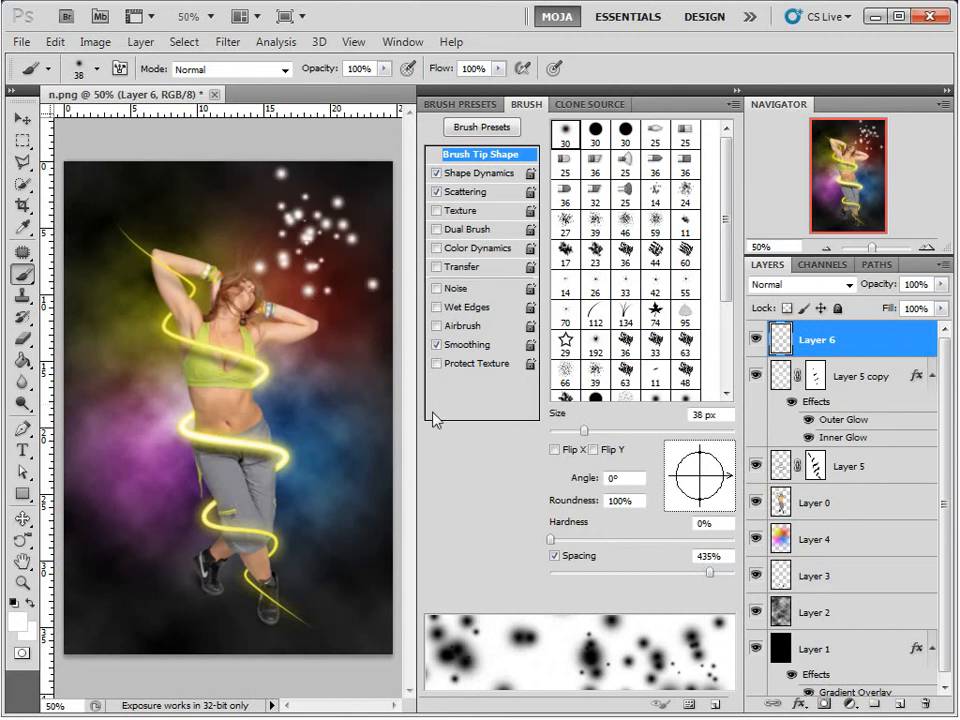
key("ctrl+z")
- Set the brush spacing to 674% and scatter soft white dots around the dancer's arms, legs and hips on Layer 6
left_click_drag(710, 573, 722, 576)
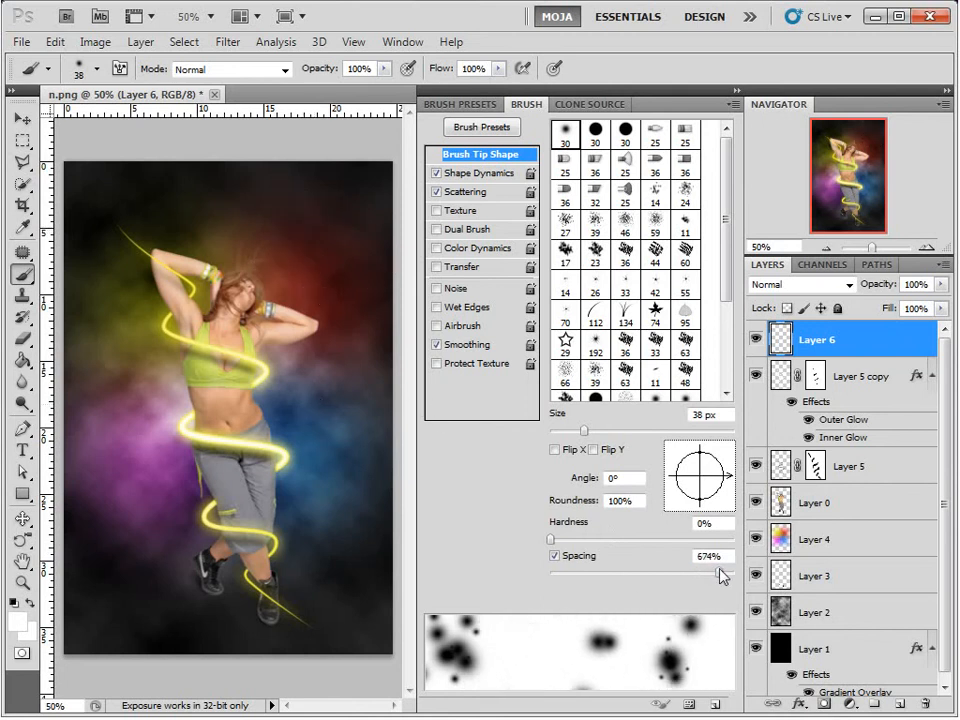
mouse_move(331, 342)
left_mouse_down()
mouse_move(341, 269)
mouse_move(340, 244)
mouse_move(332, 270)
mouse_move(330, 191)
left_mouse_up()
mouse_move(125, 230)
left_mouse_down()
mouse_move(99, 214)
mouse_move(110, 205)
left_mouse_up()
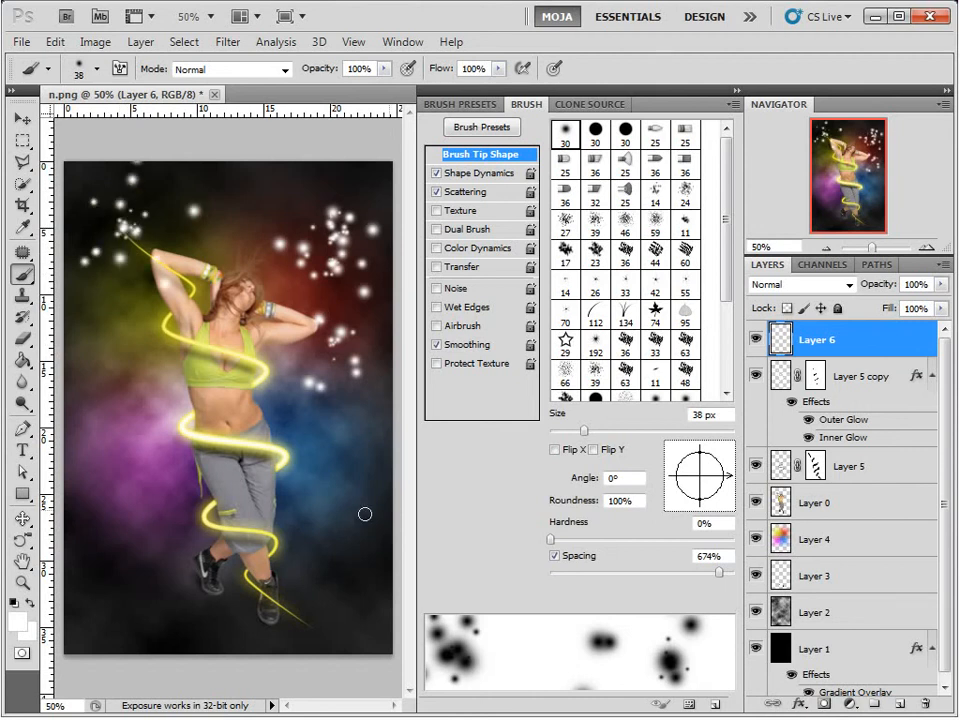
left_click_drag(291, 527, 324, 561)
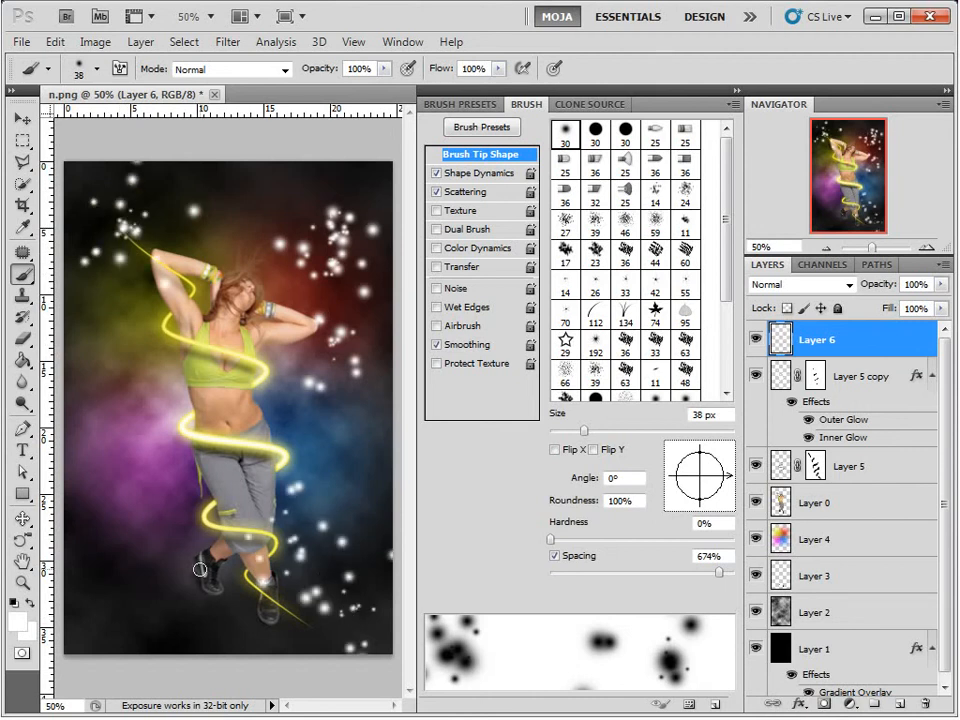
left_click_drag(176, 472, 155, 475)
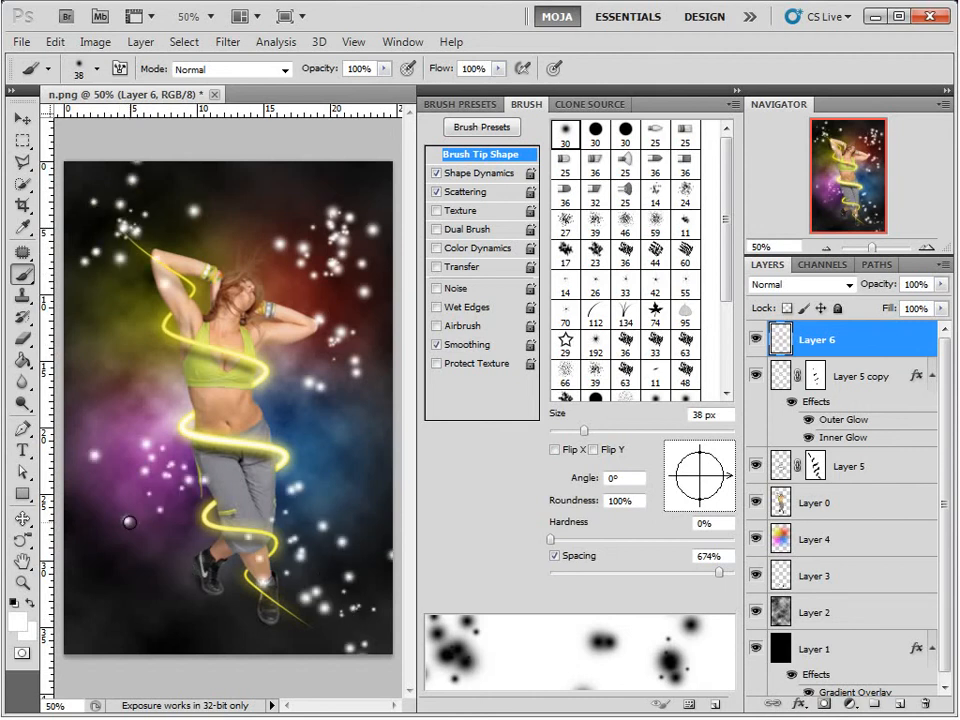
- Close the brush settings group and add a gradient overlay with the Radial style to Layer 6
left_click(733, 104)
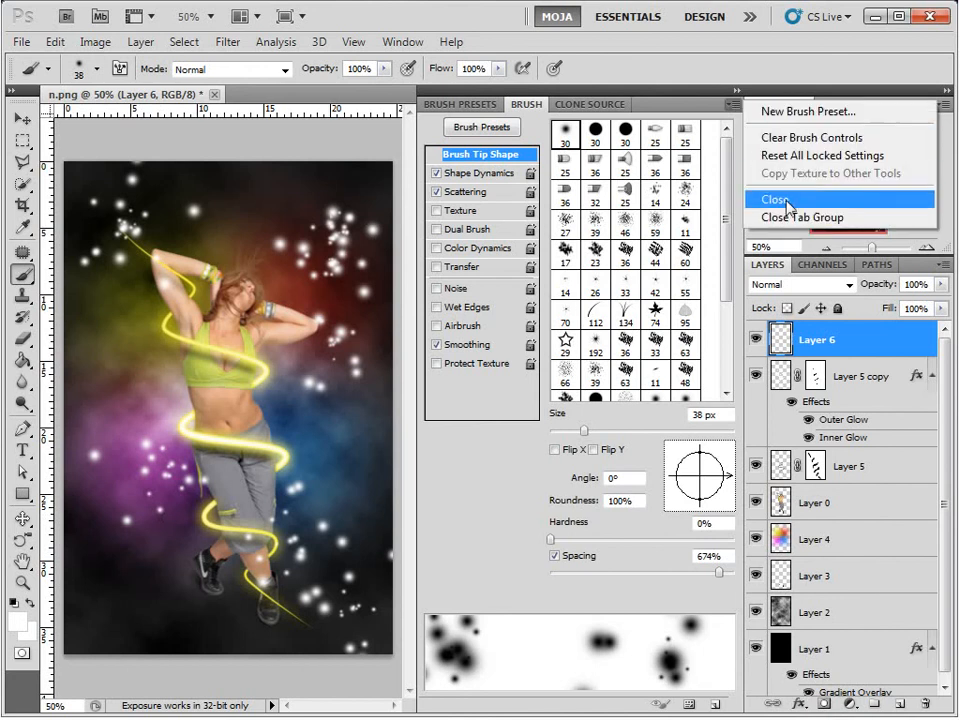
left_click(792, 217)
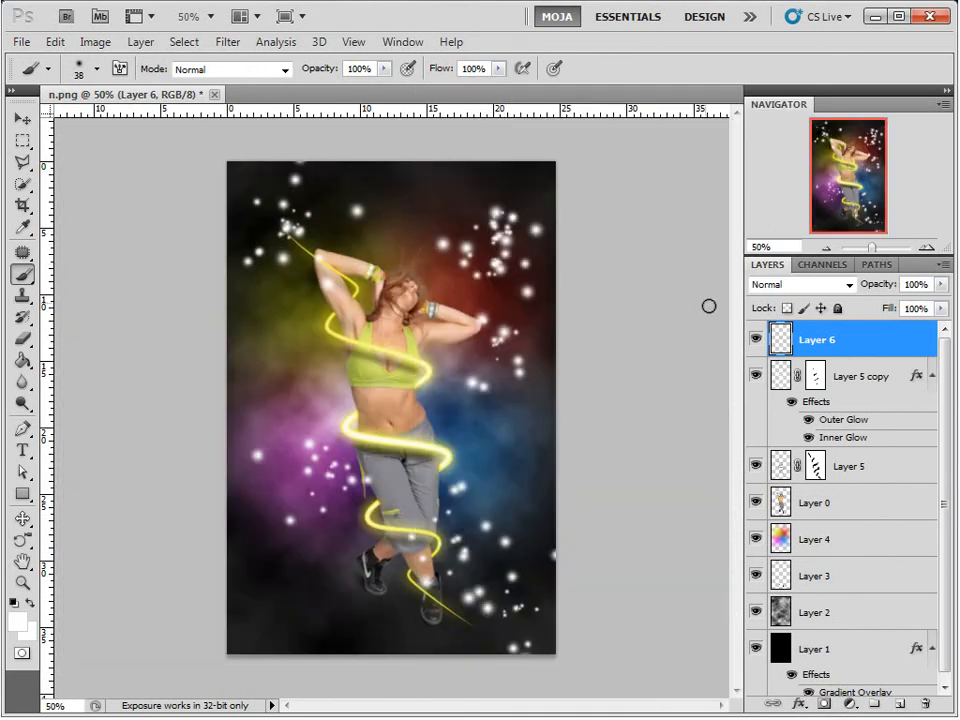
double_click(852, 346)
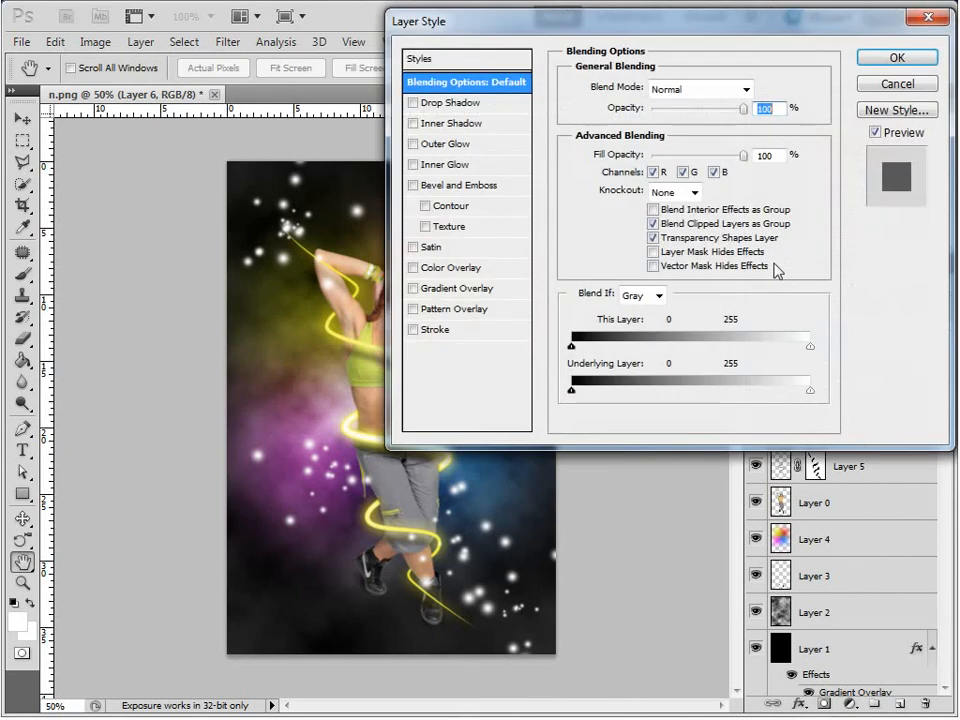
left_click(446, 289)
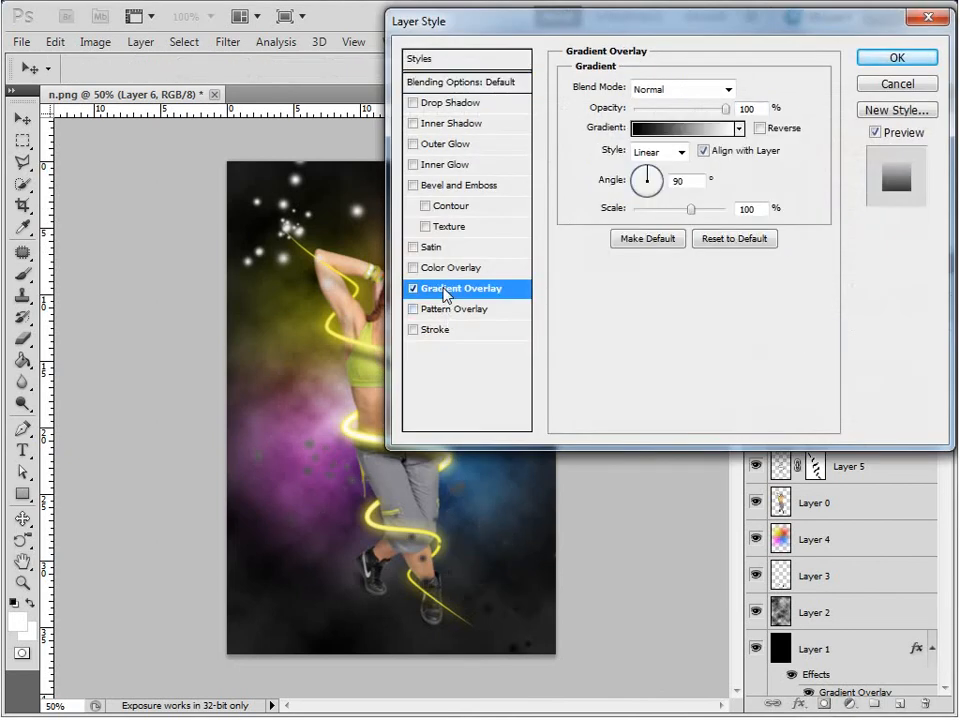
left_click(675, 152)
left_click(662, 189)
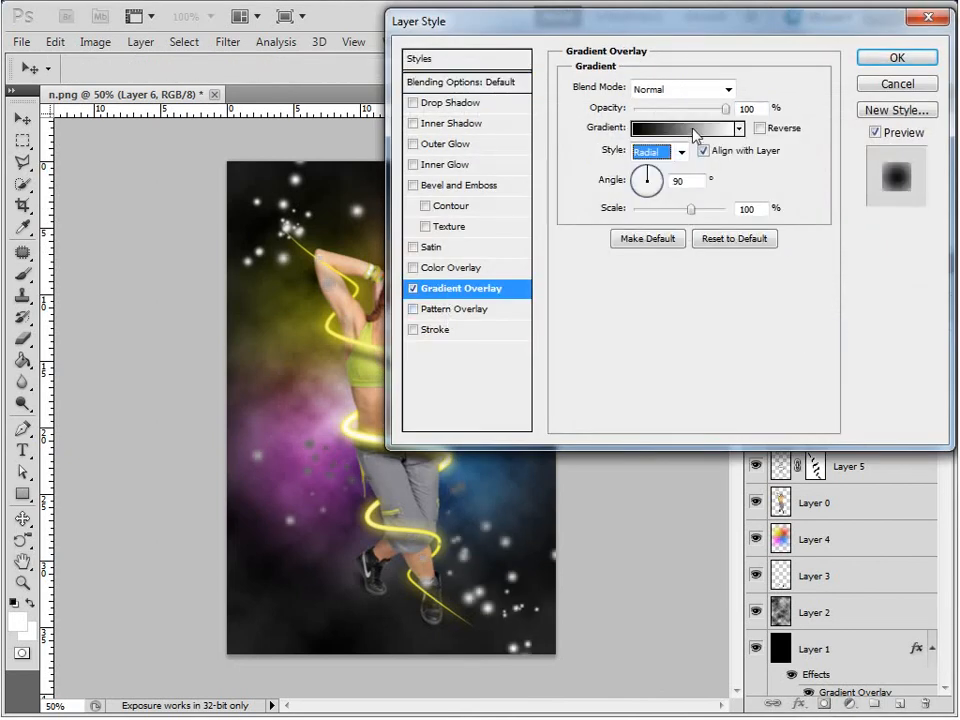
- Choose the Orange, Yellow, Orange preset for Layer 6's gradient overlay and apply the layer style
left_click(692, 130)
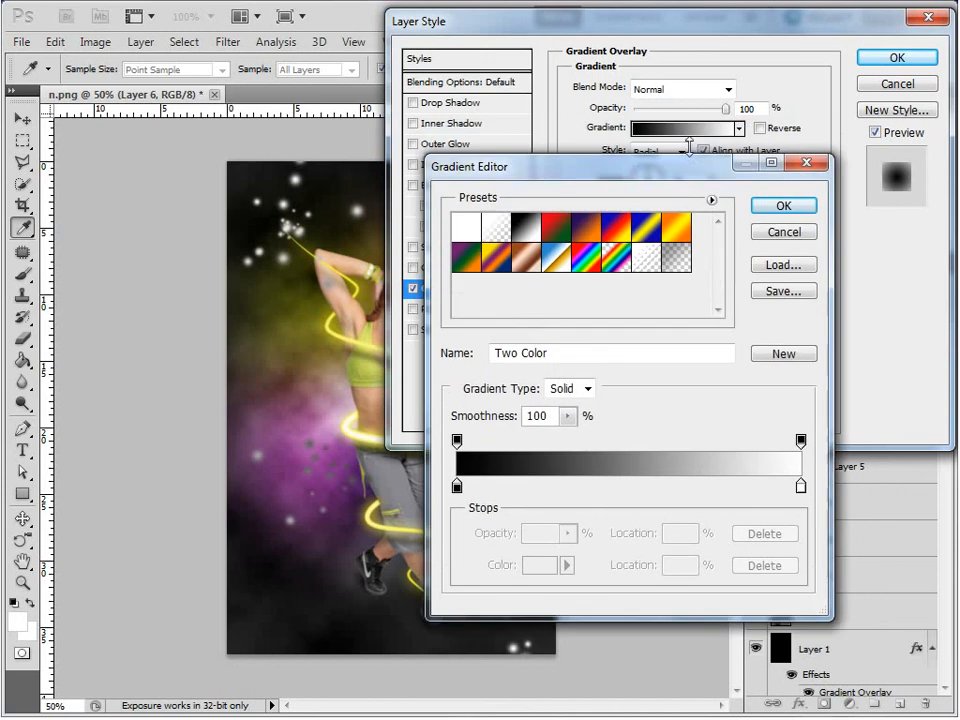
left_click(676, 227)
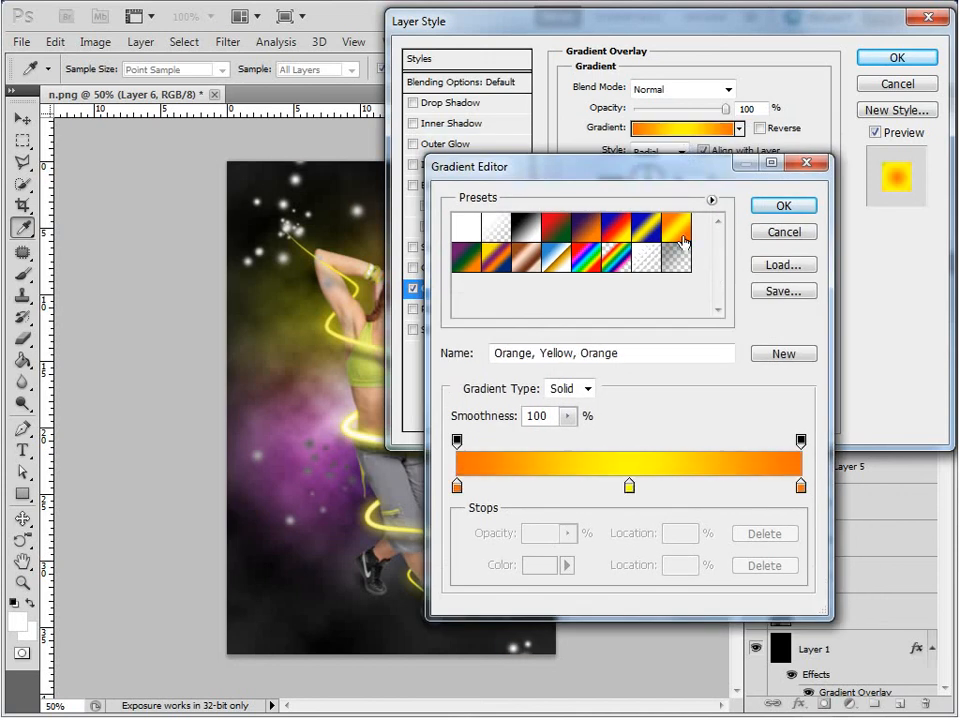
left_click(785, 206)
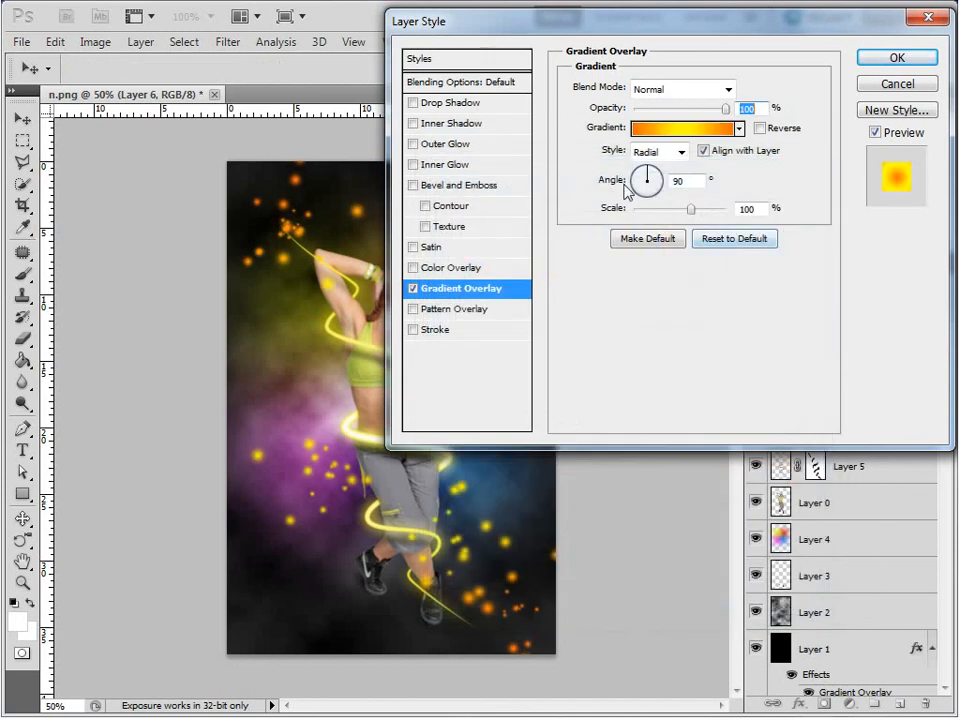
left_click(760, 130)
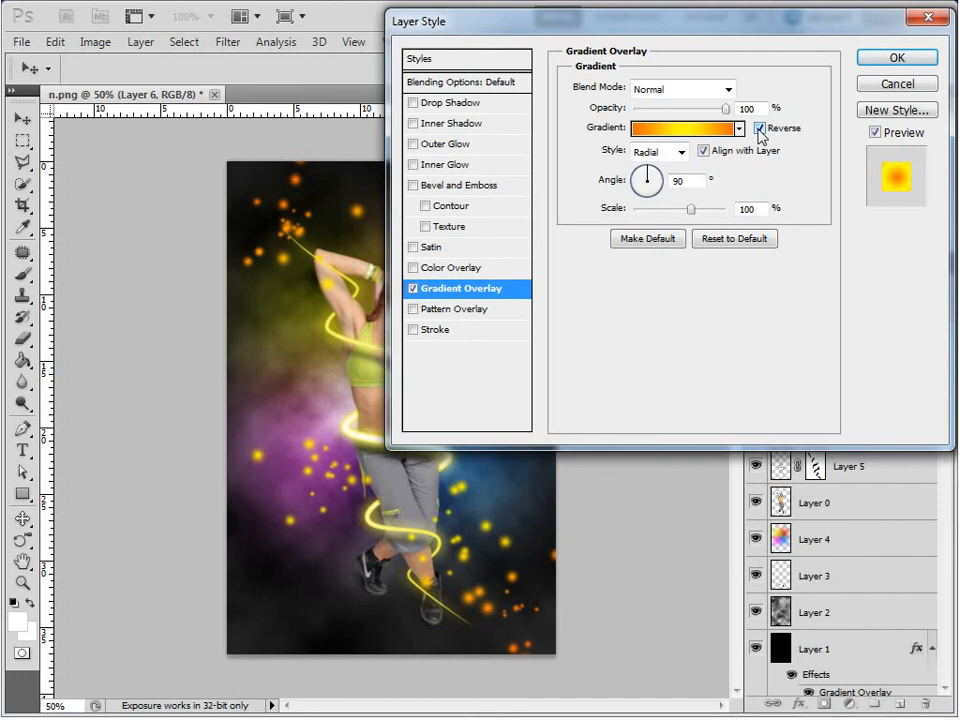
left_click(760, 129)
left_click(877, 62)
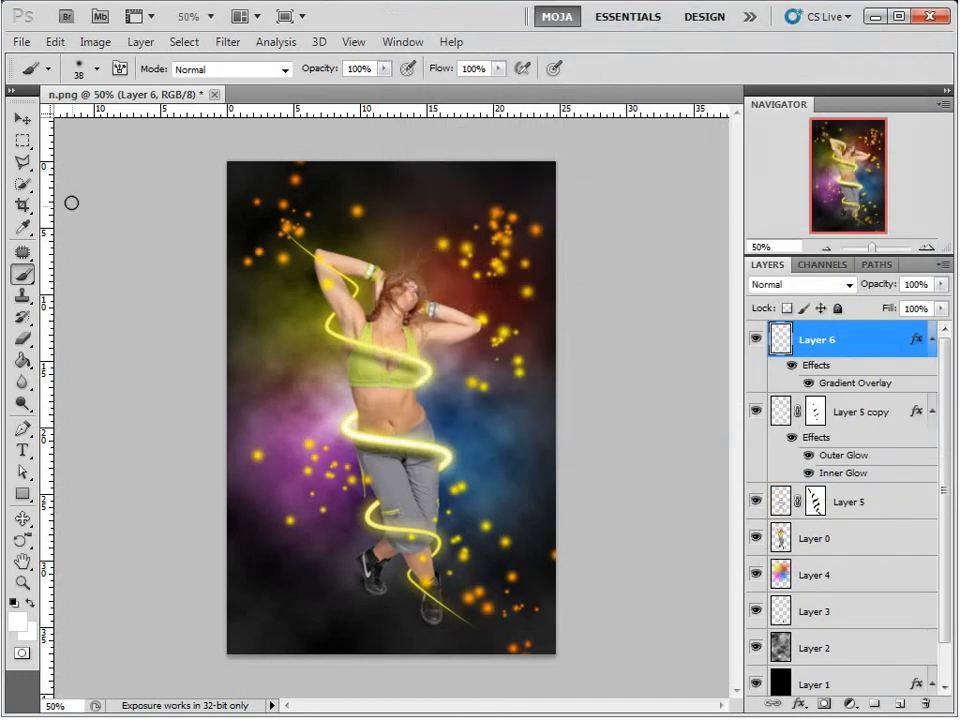
- Create a new layer above Layer 6 and make a wide rectangular selection across the dancer's raised arms
left_click(23, 140)
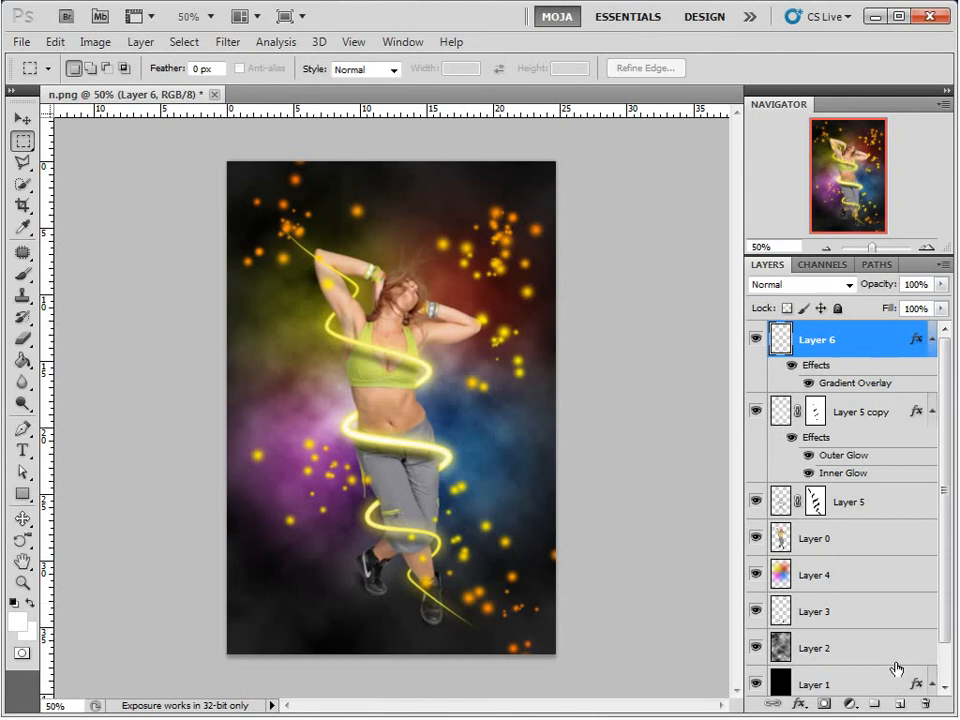
left_click(900, 703)
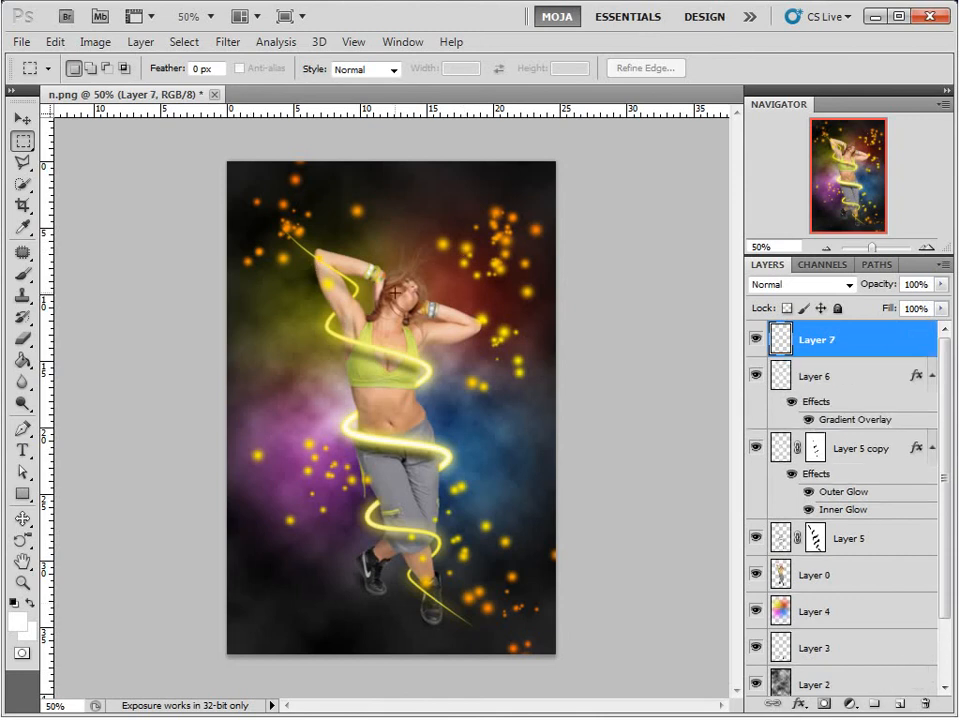
left_click_drag(259, 222, 517, 277)
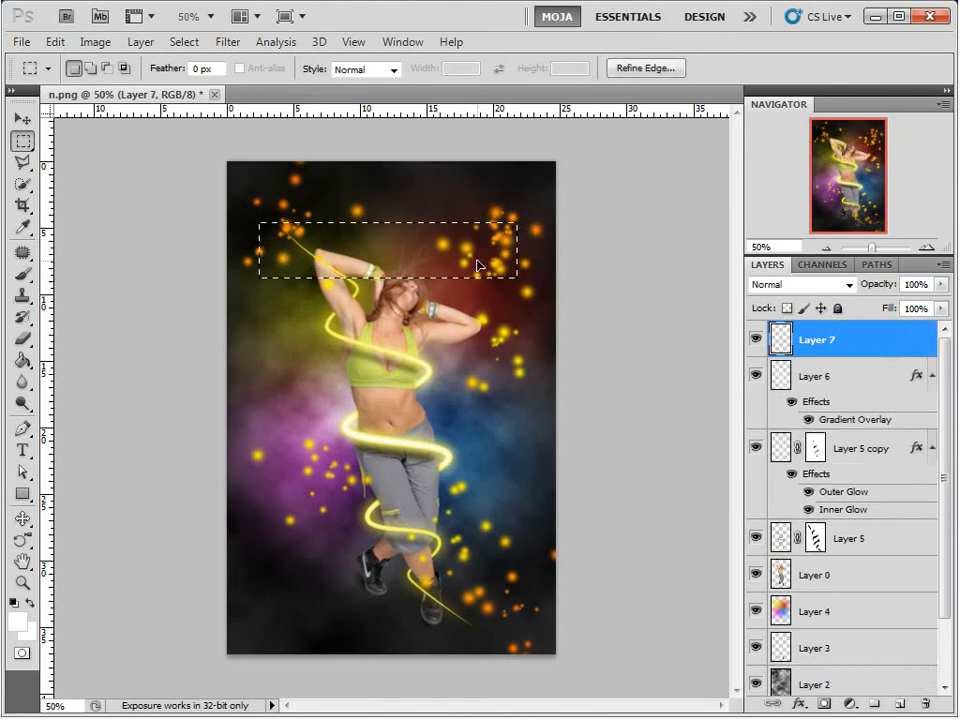
- Set the foreground color to bright magenta, fill the rectangular selection with it on Layer 7, and deselect
left_click(17, 621)
left_click(657, 141)
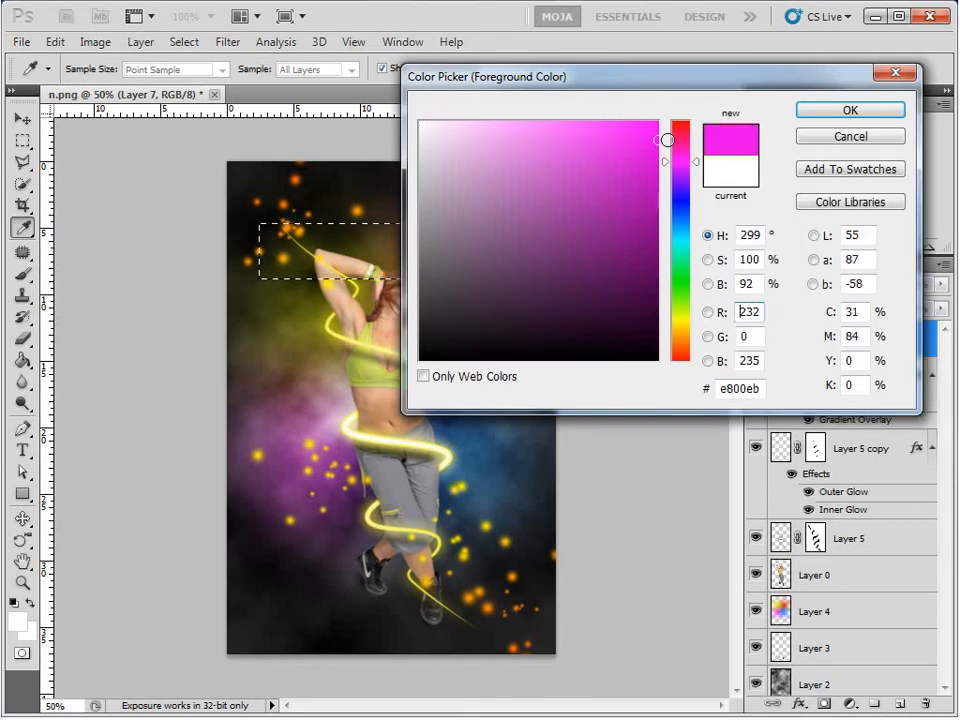
left_click(852, 111)
key("g")
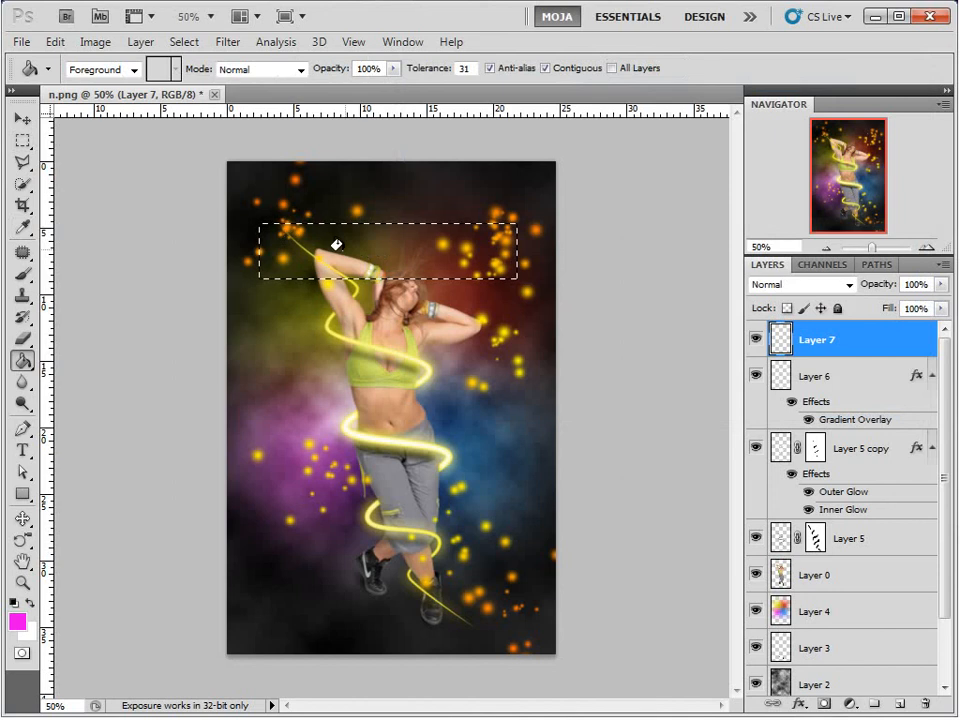
left_click(335, 245)
key("m")
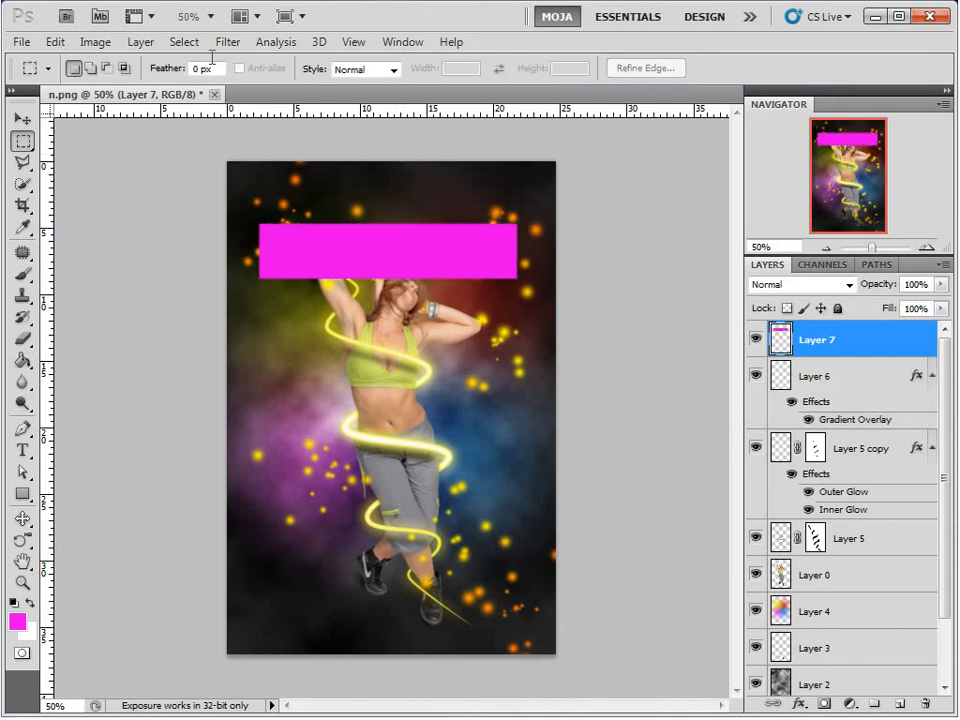
- Apply a Gaussian Blur with a 63.6-pixel radius to the magenta rectangle on Layer 7
left_click(228, 42)
mouse_move(246, 212)
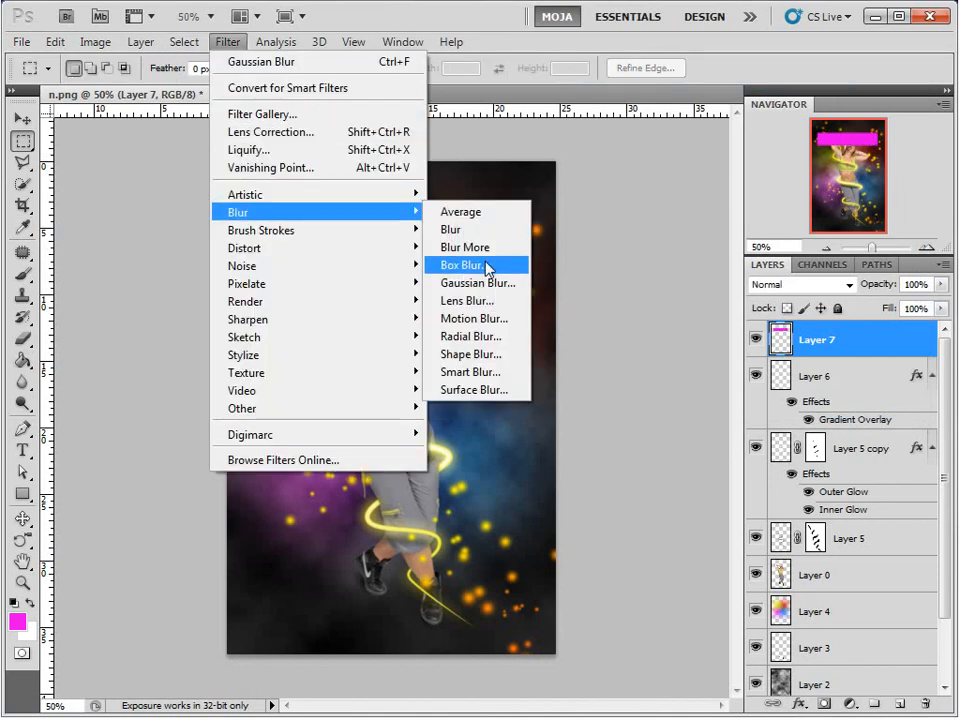
left_click(476, 283)
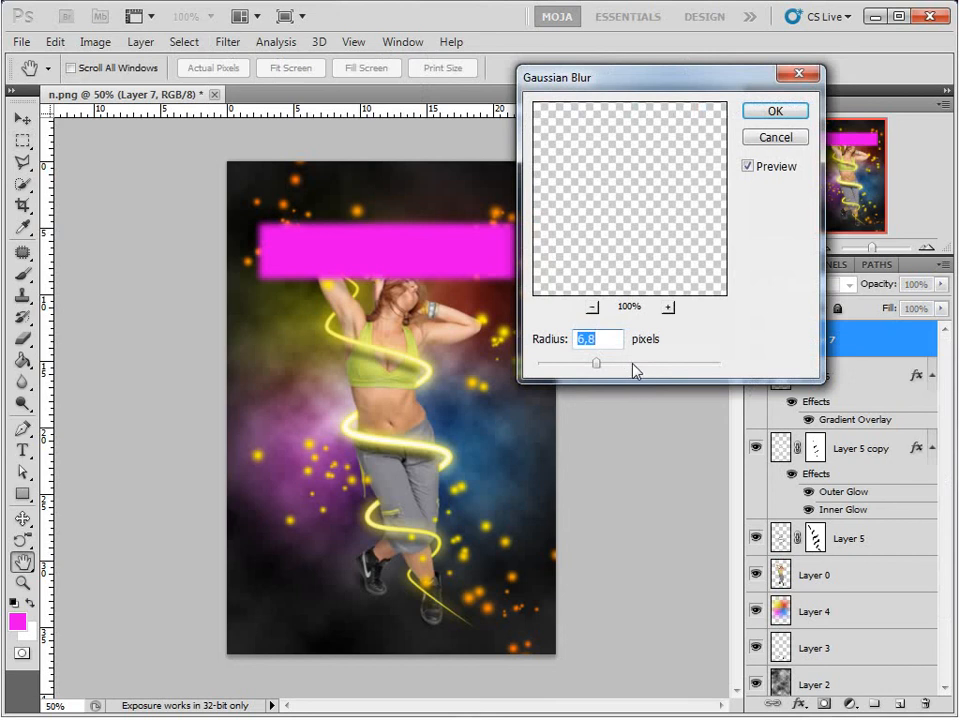
left_click_drag(634, 370, 666, 369)
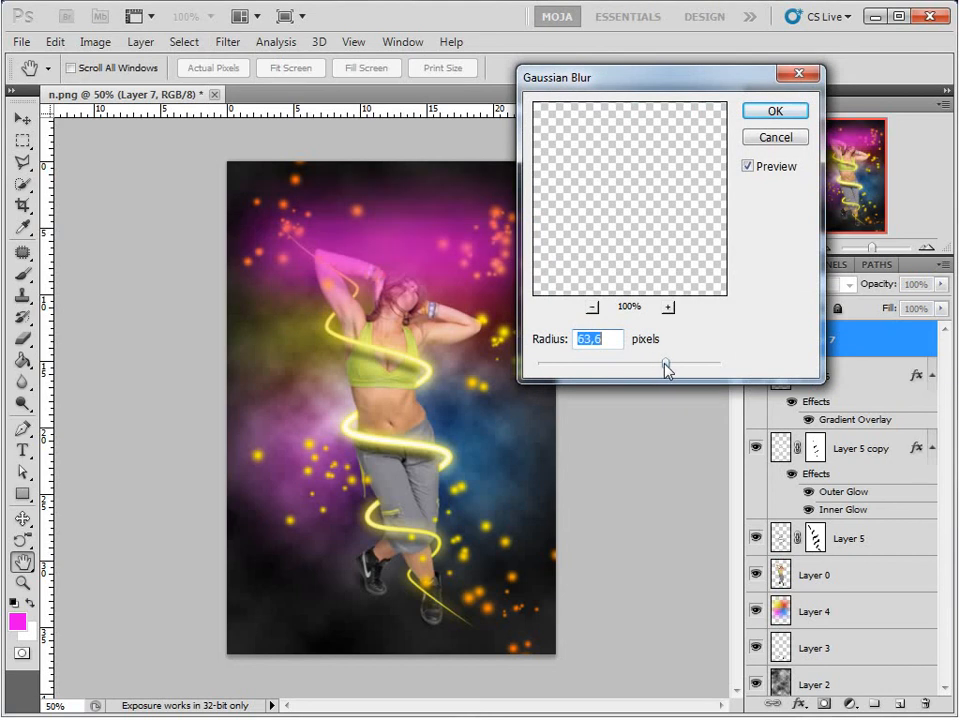
key("Return")
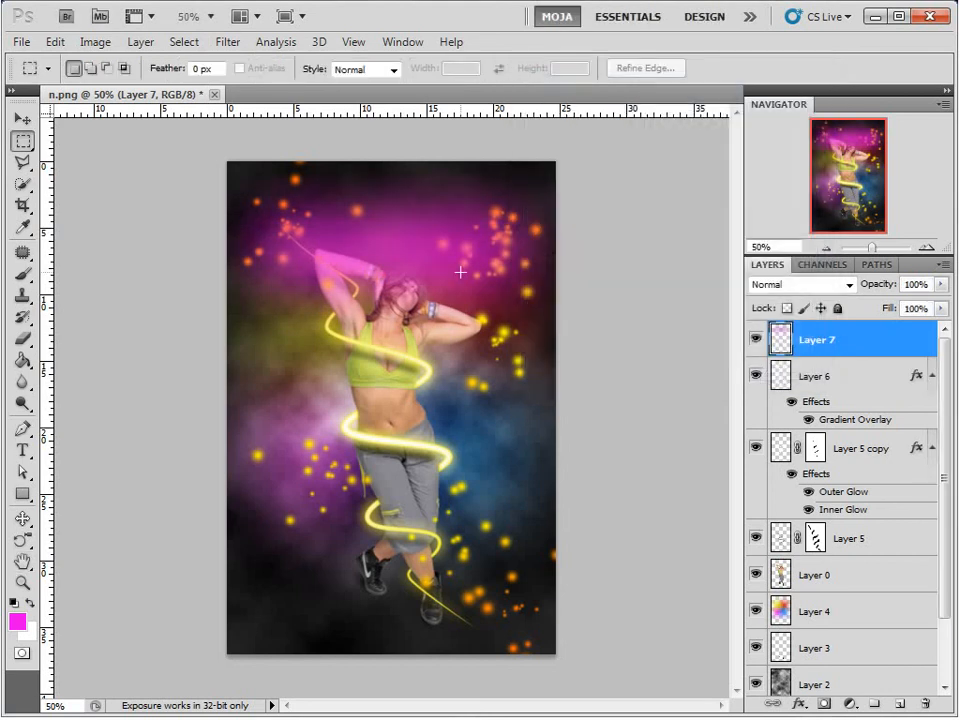
- Move the blurred magenta glow down over the dancer's head and set Layer 7's blend mode to Overlay
key("v")
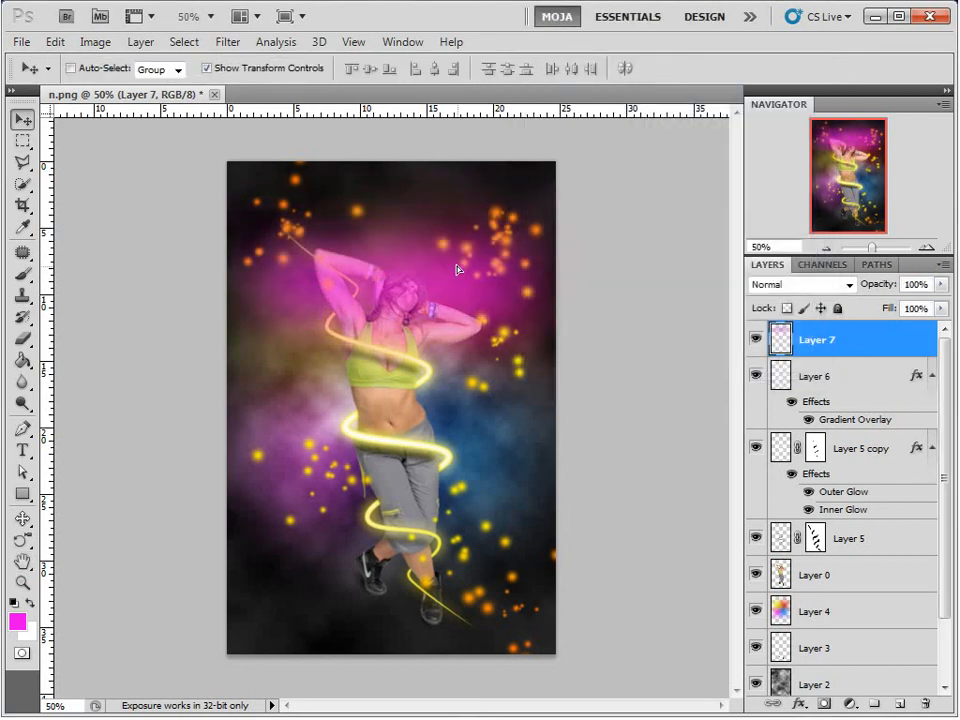
left_click(802, 284)
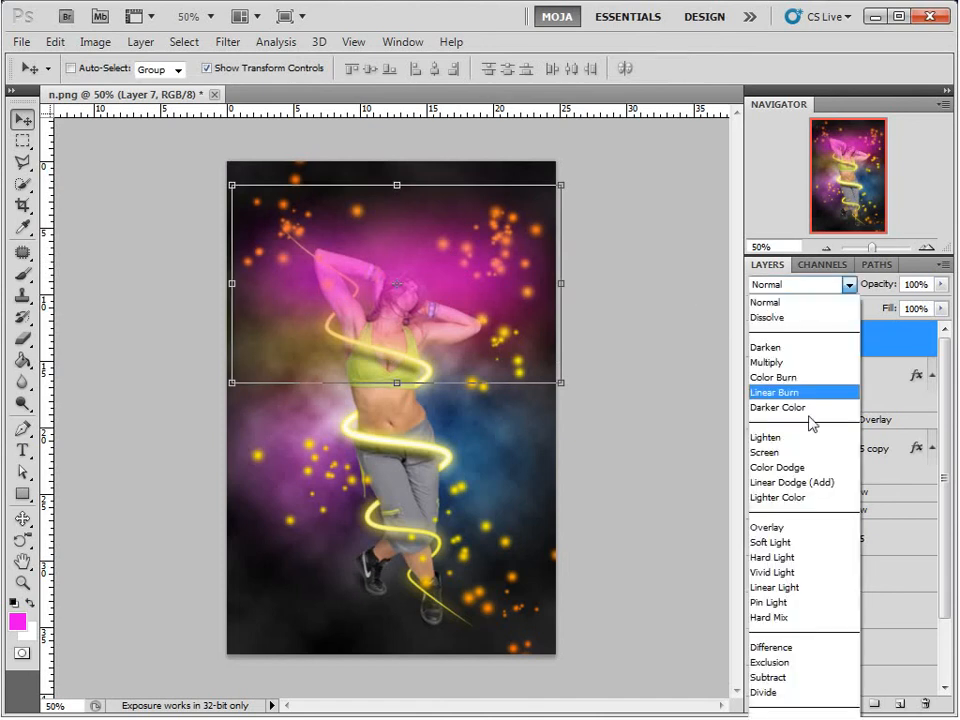
left_click(802, 525)
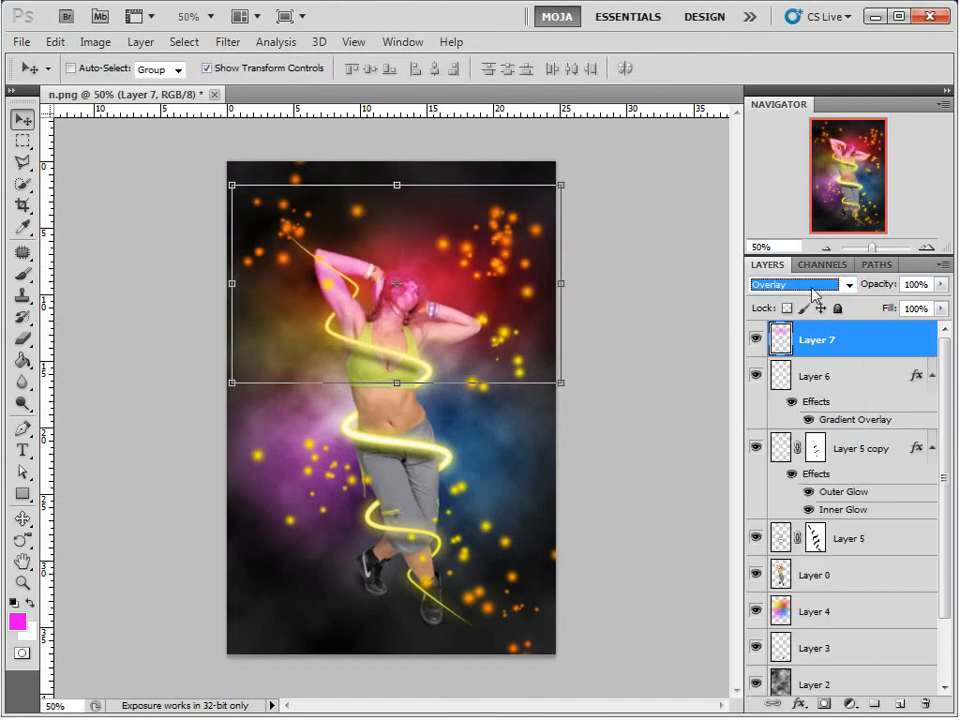
scroll(815, 292, "down", 1)
scroll(815, 292, "up", 1)
- Duplicate the magenta glow over the dancer's lower legs and shift the copy's hue to blue with Hue/Saturation
left_click_drag(430, 278, 435, 558)
key("ctrl+j")
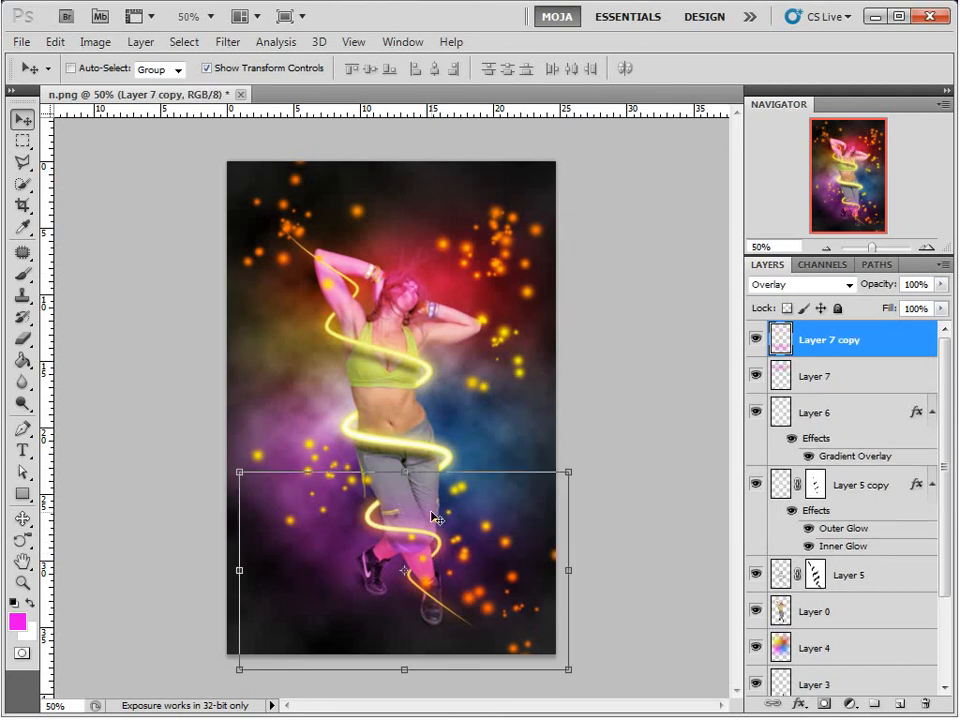
key("ctrl+u")
left_click_drag(647, 2, 614, 80)
left_click_drag(686, 199, 632, 204)
left_click(870, 107)
key("v")
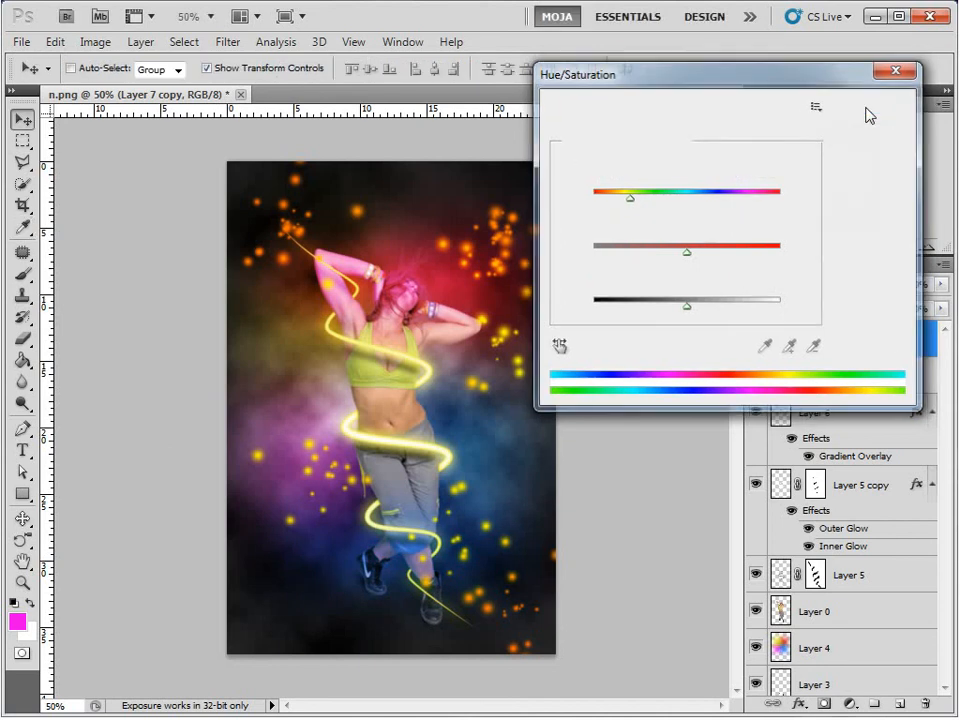
key("m")
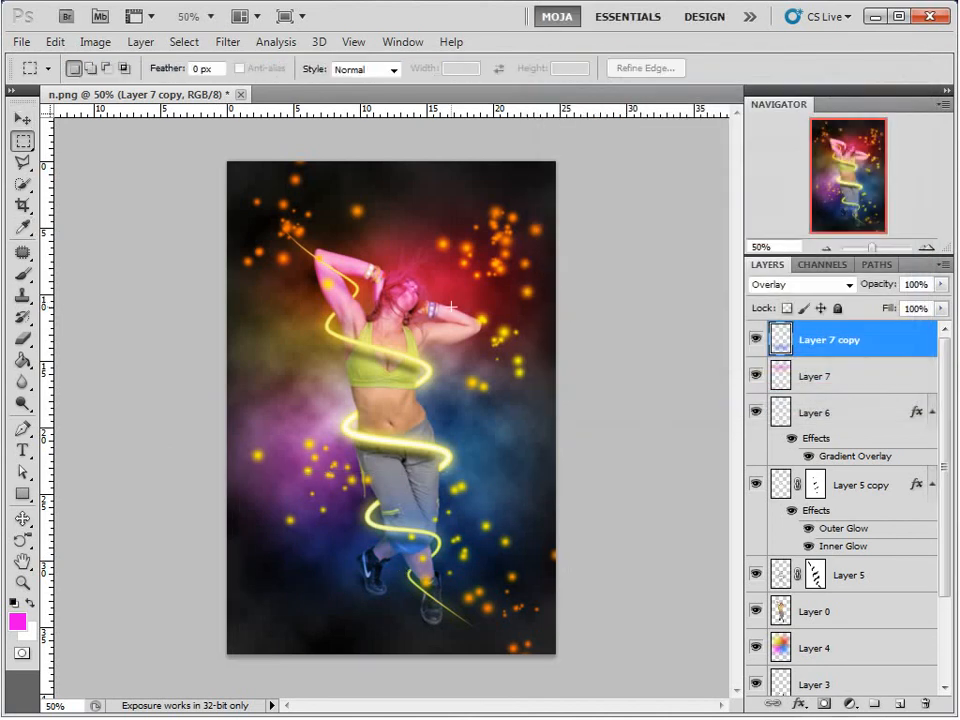